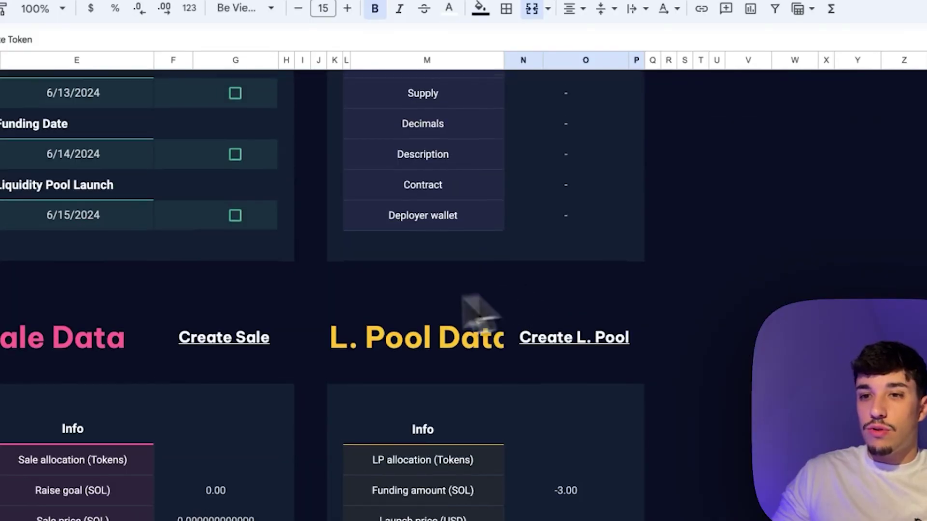
Step: Inspect the Create Sale and Create L. Pool links on the Summary sheet
{"action": "left_click", "coordinate": [222, 352]}
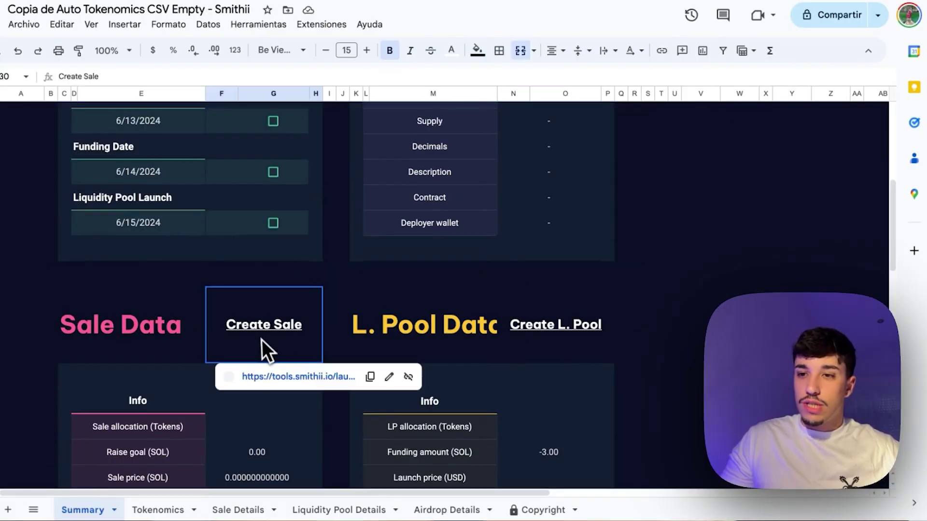
{"action": "mouse_move", "coordinate": [559, 369]}
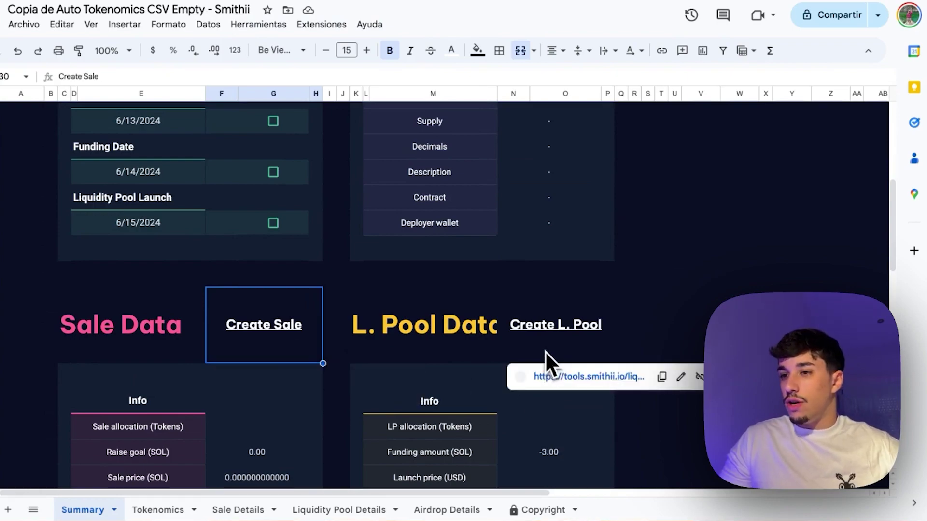
{"action": "left_click", "coordinate": [546, 354]}
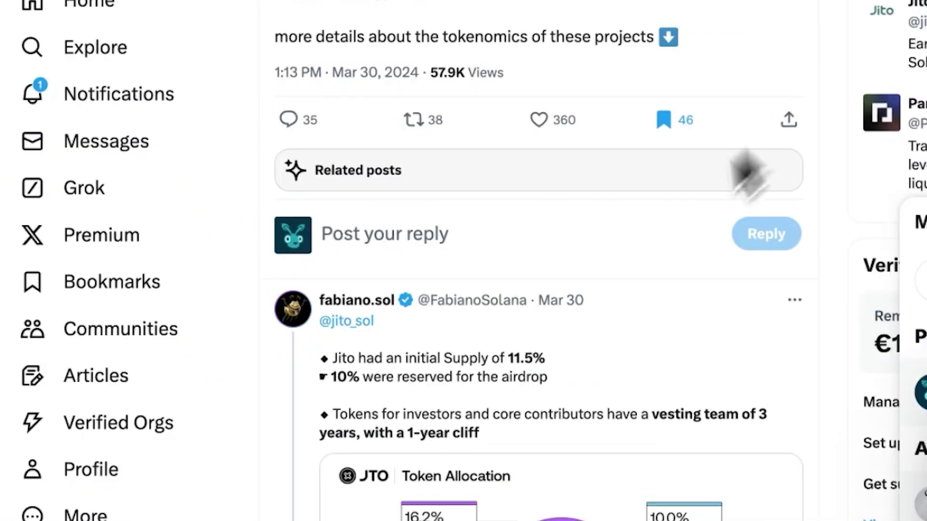
Step: Skim the X thread on project tokenomics and the Sale Data and L. Pool Data blocks on the Summary sheet
{"action": "scroll", "coordinate": [647, 262], "scroll_direction": "down", "scroll_amount": 10}
{"action": "scroll", "coordinate": [654, 314], "scroll_direction": "up", "scroll_amount": 4}
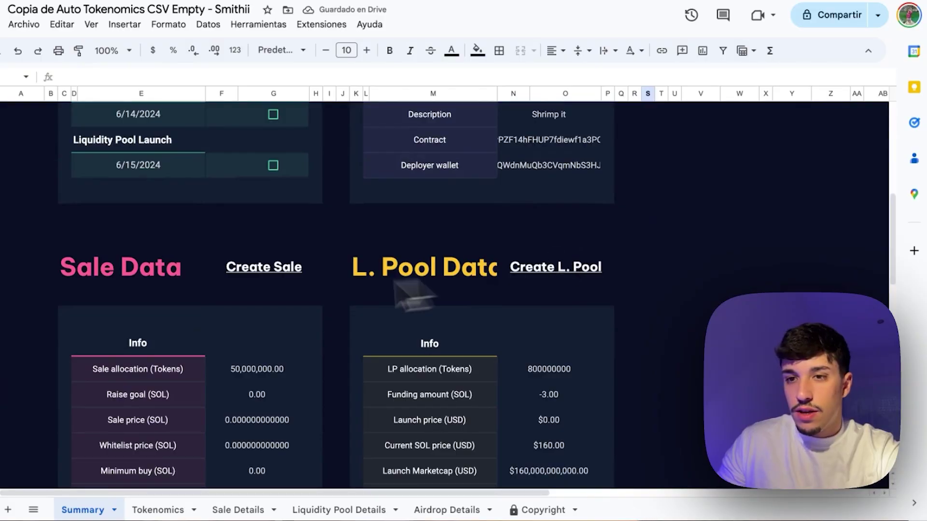
{"action": "scroll", "coordinate": [217, 310], "scroll_direction": "down", "scroll_amount": 3}
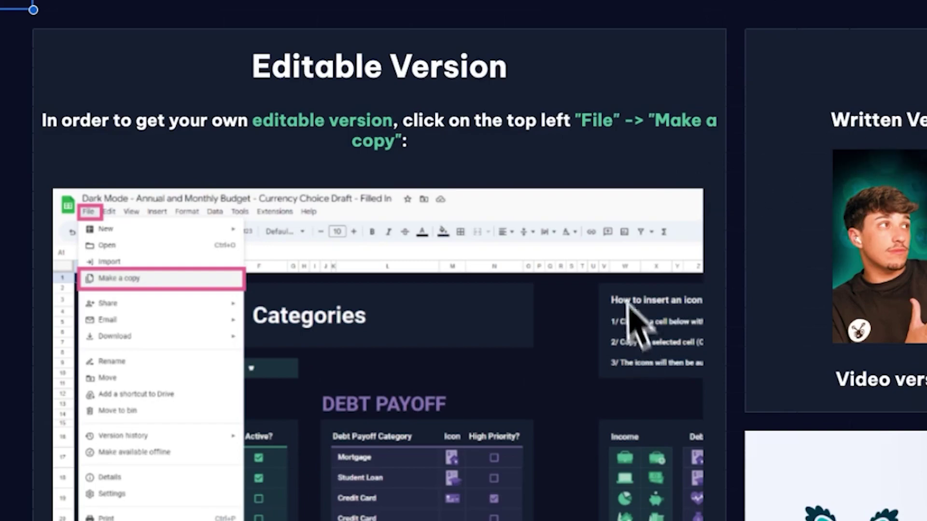
Step: Make an editable copy of the spreadsheet named Copia de Auto Tokenomics CSV Empty - Smithii in Mi unidad
{"action": "scroll", "coordinate": [427, 275], "scroll_direction": "down", "scroll_amount": 3}
{"action": "scroll", "coordinate": [432, 285], "scroll_direction": "down", "scroll_amount": 1}
{"action": "scroll", "coordinate": [426, 272], "scroll_direction": "up", "scroll_amount": 5}
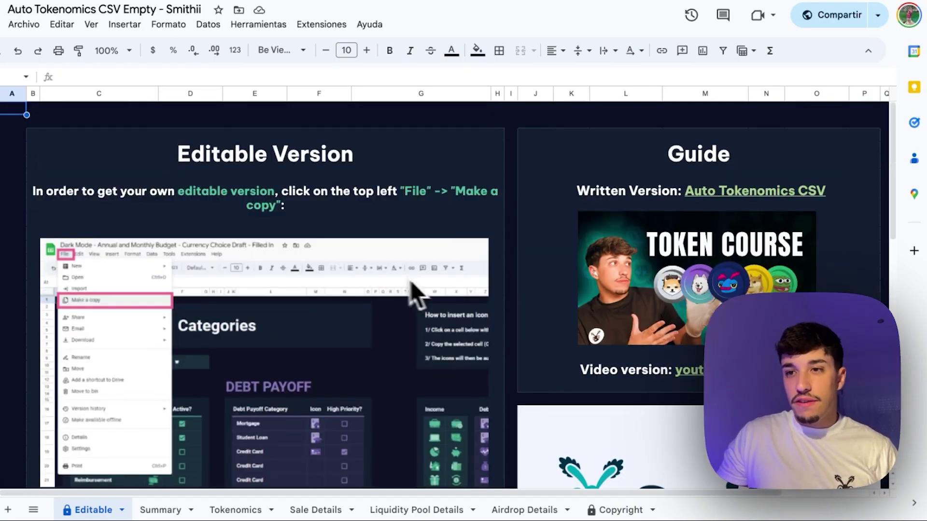
{"action": "left_click", "coordinate": [292, 210]}
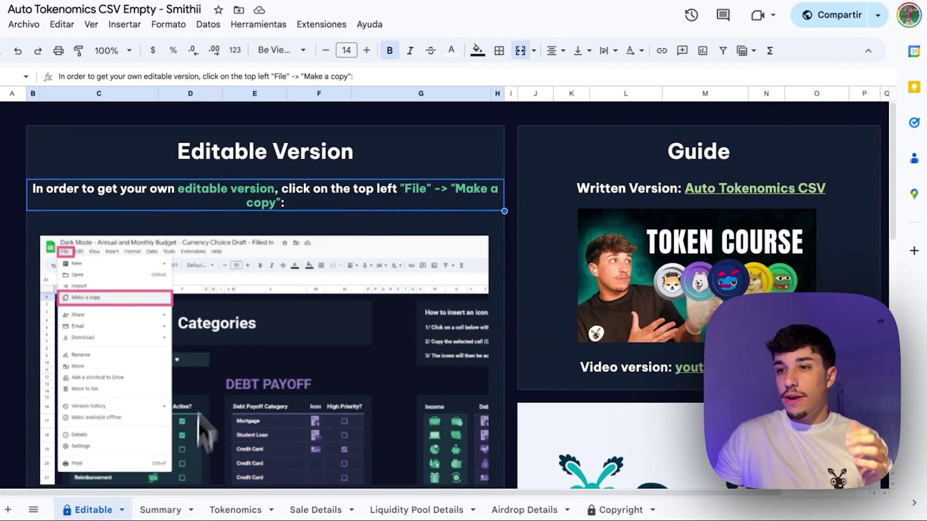
{"action": "scroll", "coordinate": [444, 295], "scroll_direction": "up", "scroll_amount": 1}
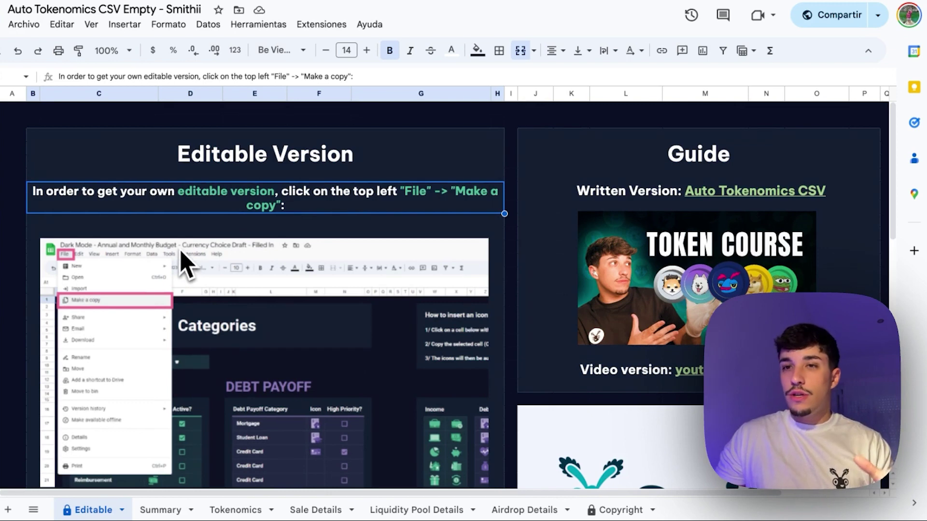
{"action": "left_click", "coordinate": [23, 24]}
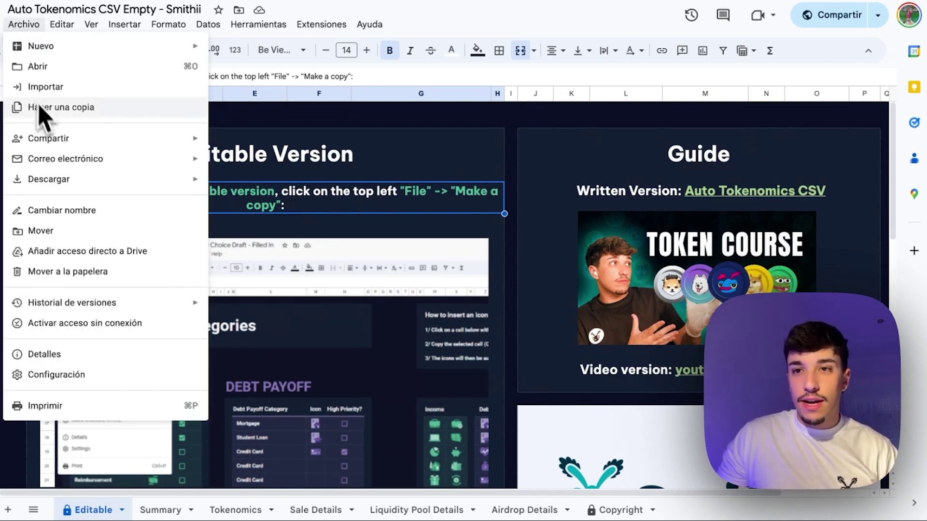
{"action": "left_click", "coordinate": [67, 110]}
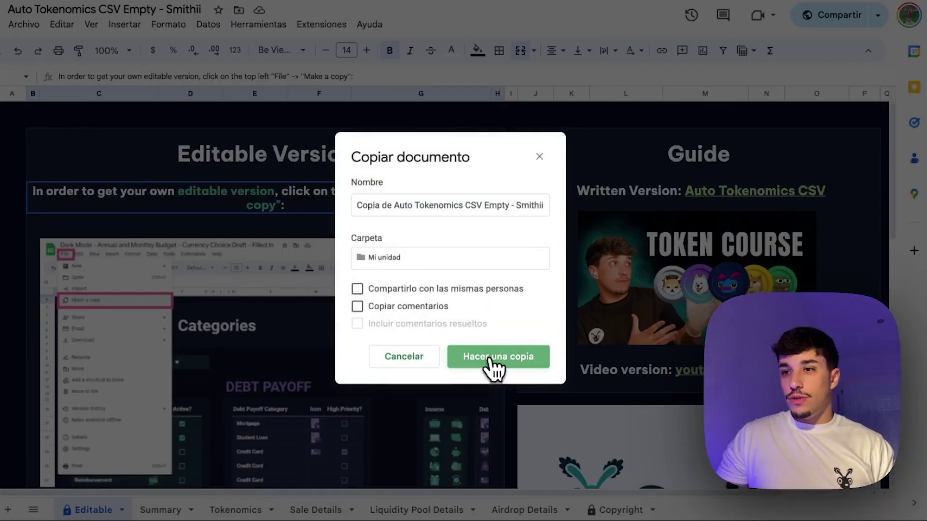
{"action": "left_click", "coordinate": [491, 361]}
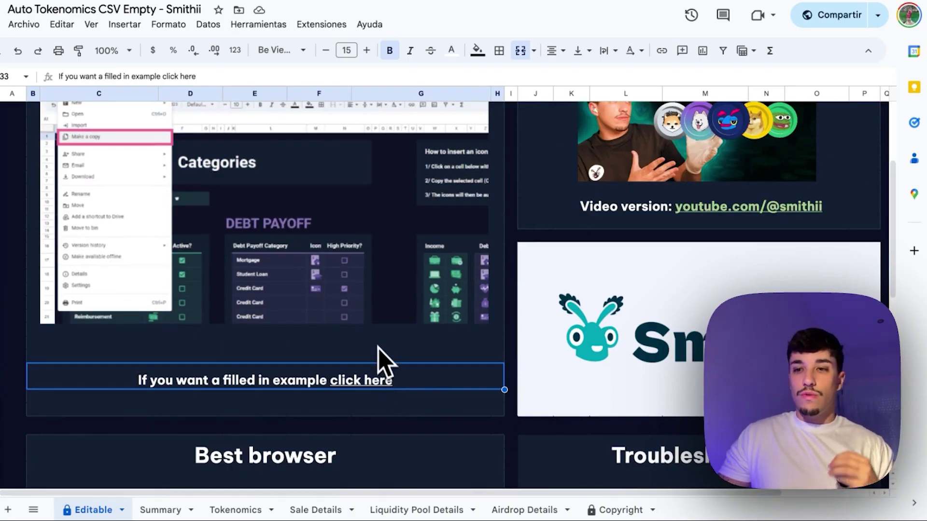
Step: Open the linked filled-in example spreadsheet and examine its Summary, Tokenomics and Sale Details sheets
{"action": "mouse_move", "coordinate": [380, 377]}
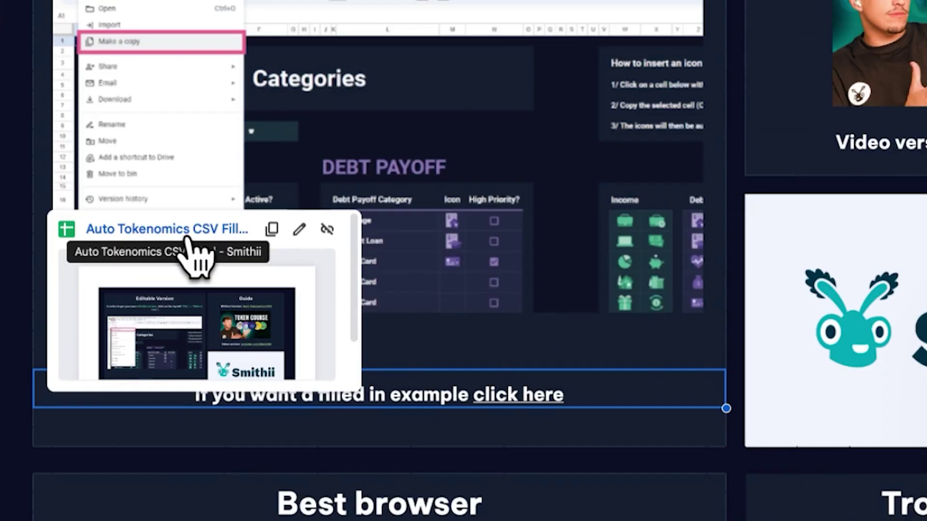
{"action": "left_click", "coordinate": [139, 279]}
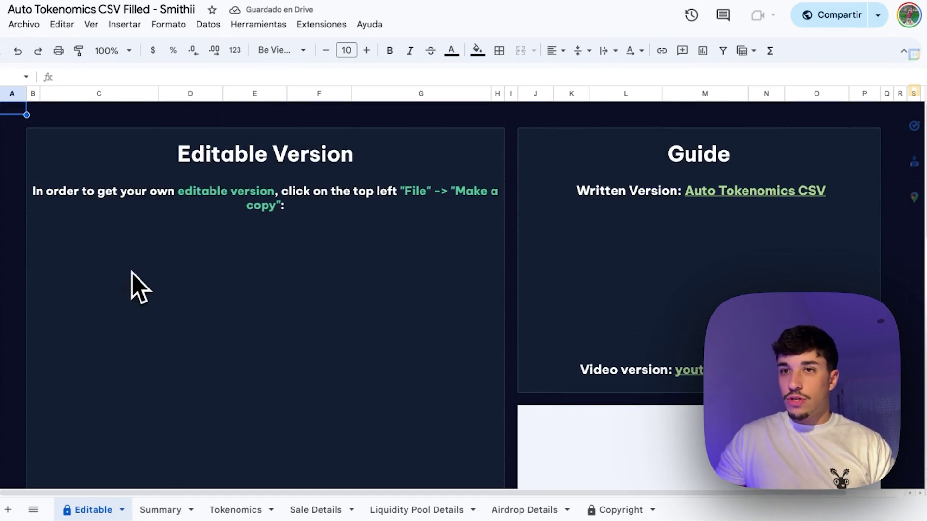
{"action": "left_click", "coordinate": [150, 509]}
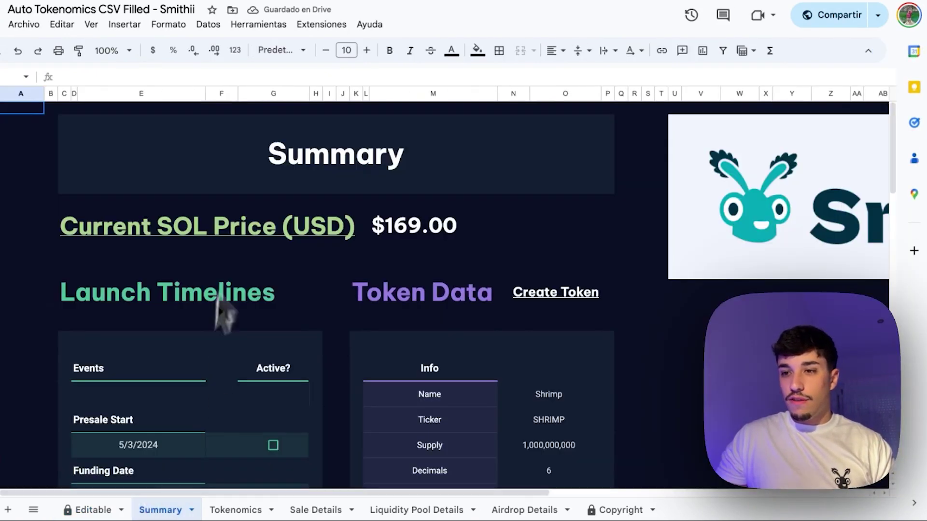
{"action": "scroll", "coordinate": [337, 258], "scroll_direction": "down", "scroll_amount": 3}
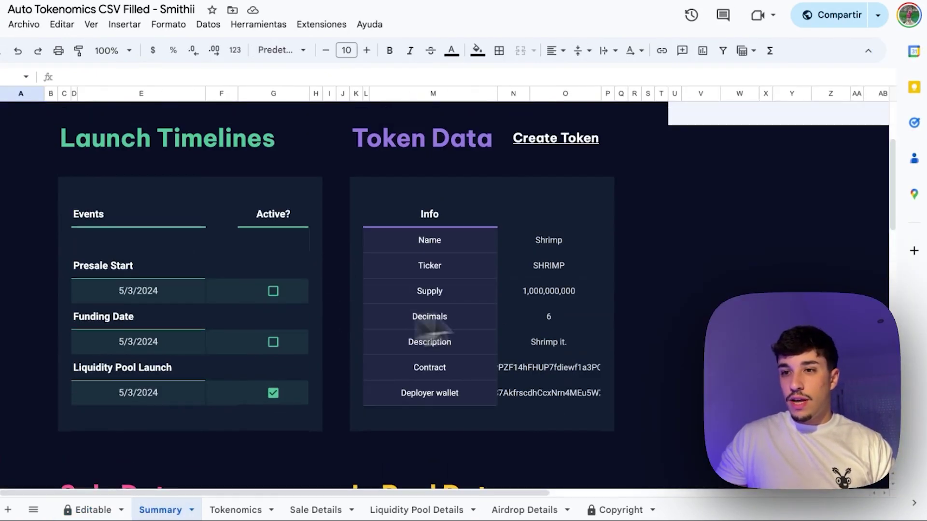
{"action": "left_click", "coordinate": [235, 510]}
{"action": "scroll", "coordinate": [389, 335], "scroll_direction": "down", "scroll_amount": 1}
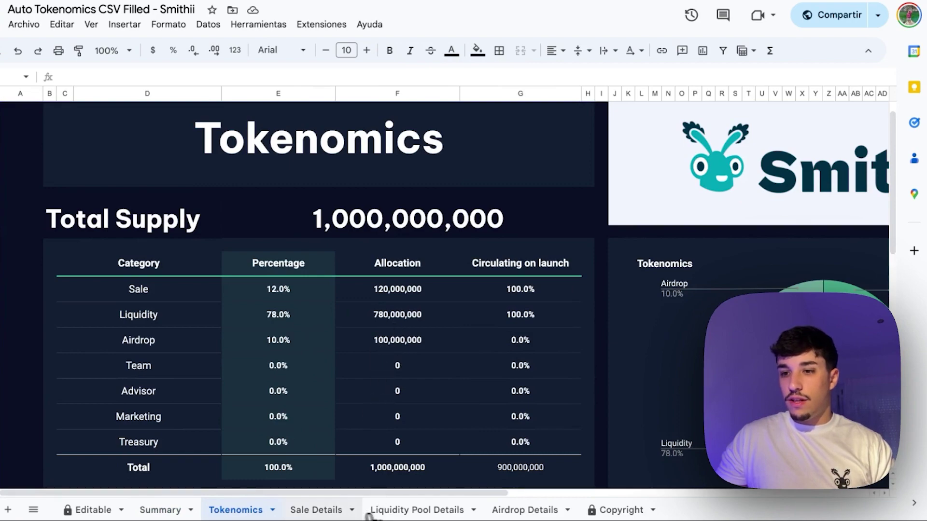
{"action": "left_click", "coordinate": [325, 511]}
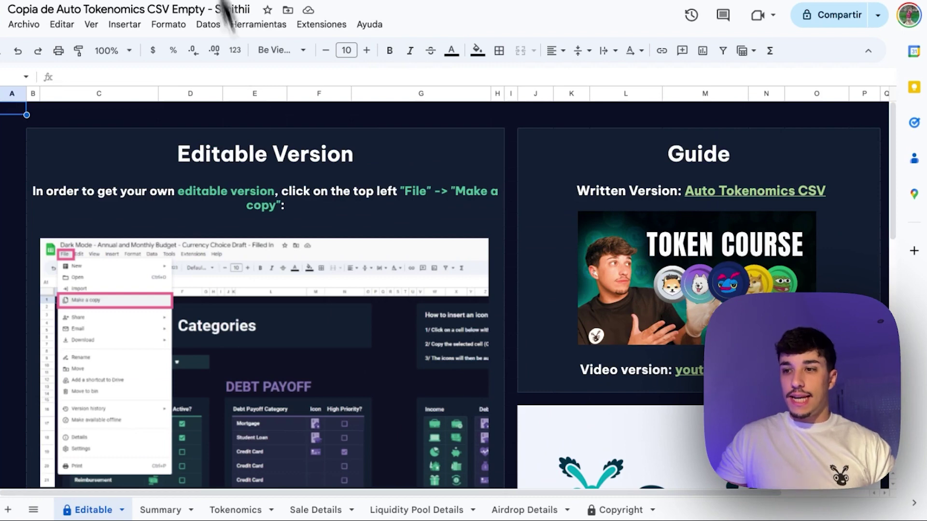
Step: Look through the sheets of the copied empty spreadsheet, from Summary and Tokenomics to Airdrop Details and Copyright
{"action": "scroll", "coordinate": [333, 291], "scroll_direction": "down", "scroll_amount": 1}
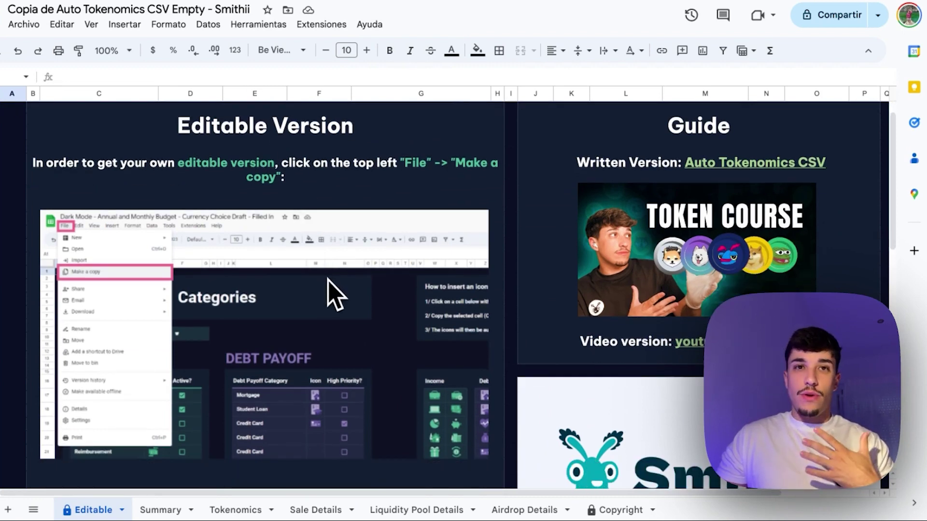
{"action": "left_click", "coordinate": [152, 512]}
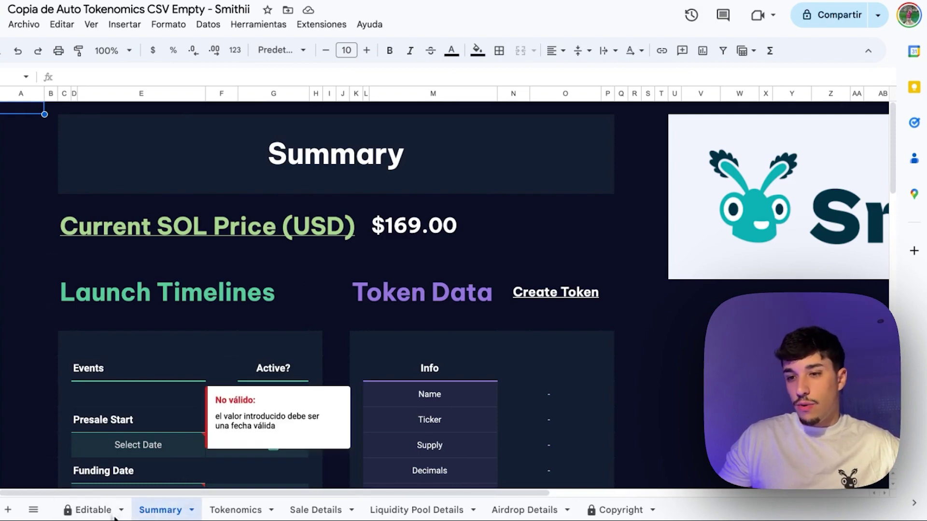
{"action": "left_click", "coordinate": [315, 510]}
{"action": "left_click", "coordinate": [416, 510]}
{"action": "left_click", "coordinate": [524, 510]}
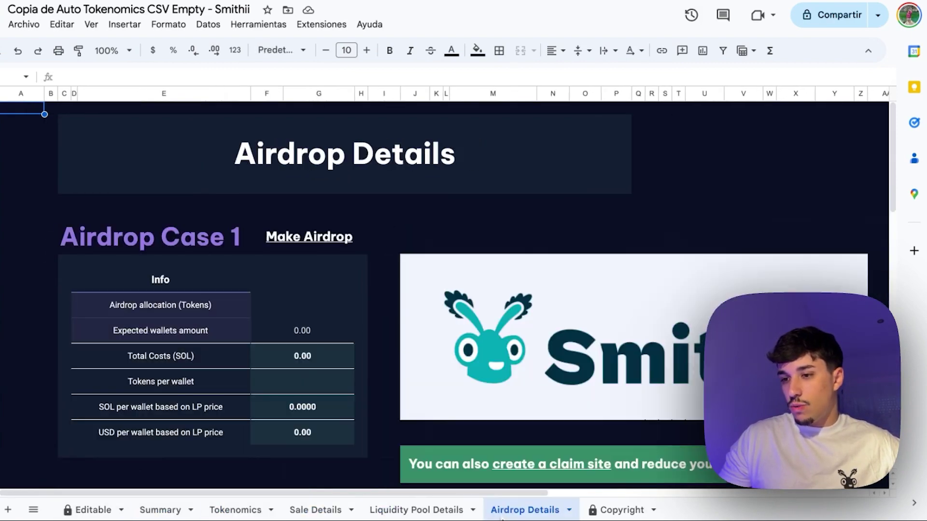
{"action": "left_click", "coordinate": [615, 512]}
{"action": "left_click", "coordinate": [235, 510]}
{"action": "left_click", "coordinate": [161, 511]}
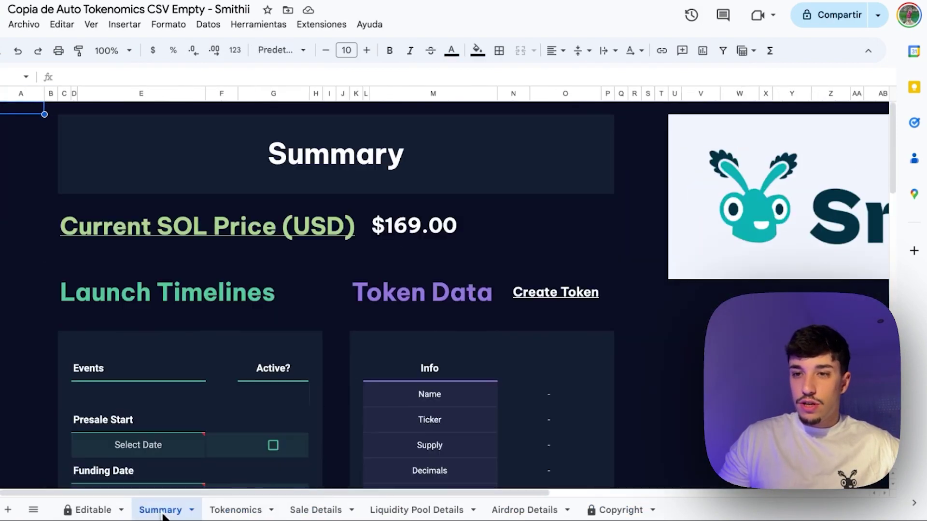
Step: Review the instructions on the Editable sheet and delete that sheet from the copied spreadsheet, accepting the edit of protected content
{"action": "left_click", "coordinate": [93, 510]}
{"action": "scroll", "coordinate": [197, 308], "scroll_direction": "down", "scroll_amount": 5}
{"action": "scroll", "coordinate": [198, 309], "scroll_direction": "down", "scroll_amount": 6}
{"action": "scroll", "coordinate": [192, 310], "scroll_direction": "up", "scroll_amount": 12}
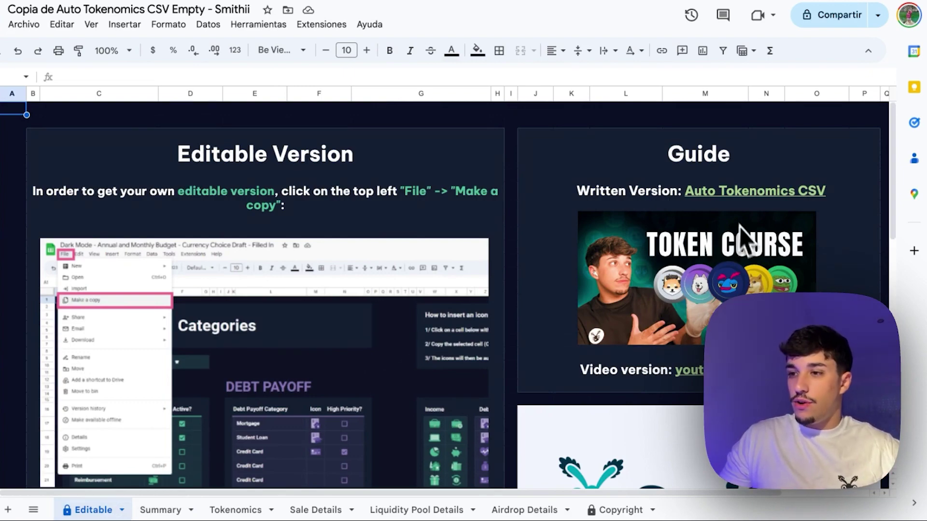
{"action": "scroll", "coordinate": [366, 268], "scroll_direction": "down", "scroll_amount": 7}
{"action": "scroll", "coordinate": [377, 315], "scroll_direction": "down", "scroll_amount": 1}
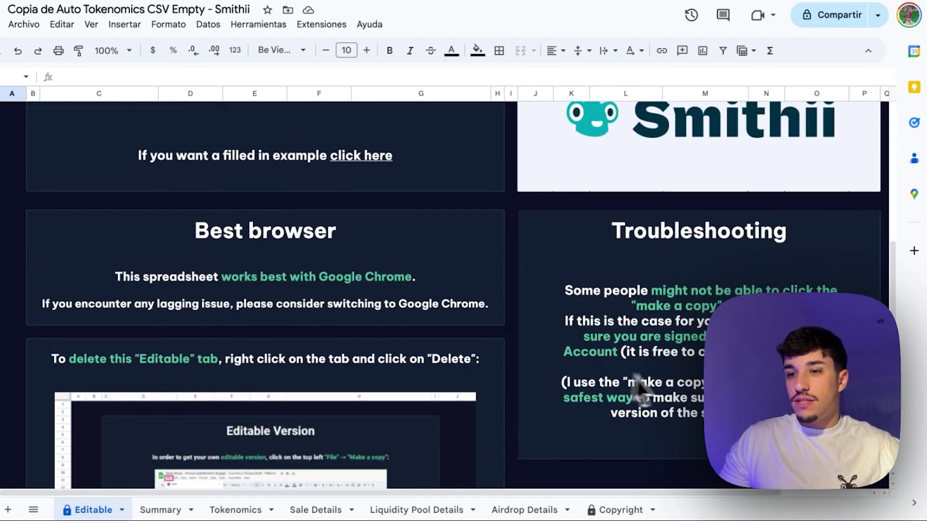
{"action": "scroll", "coordinate": [424, 341], "scroll_direction": "up", "scroll_amount": 8}
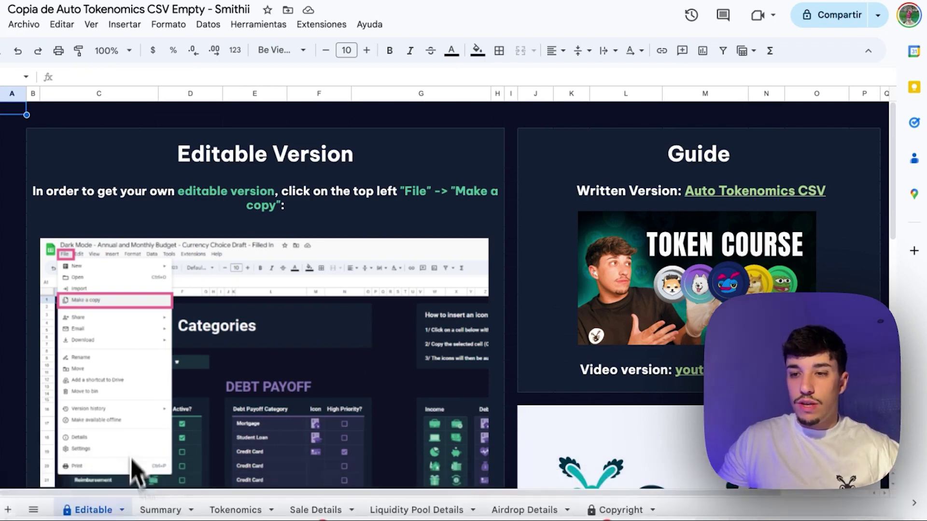
{"action": "left_click", "coordinate": [122, 510]}
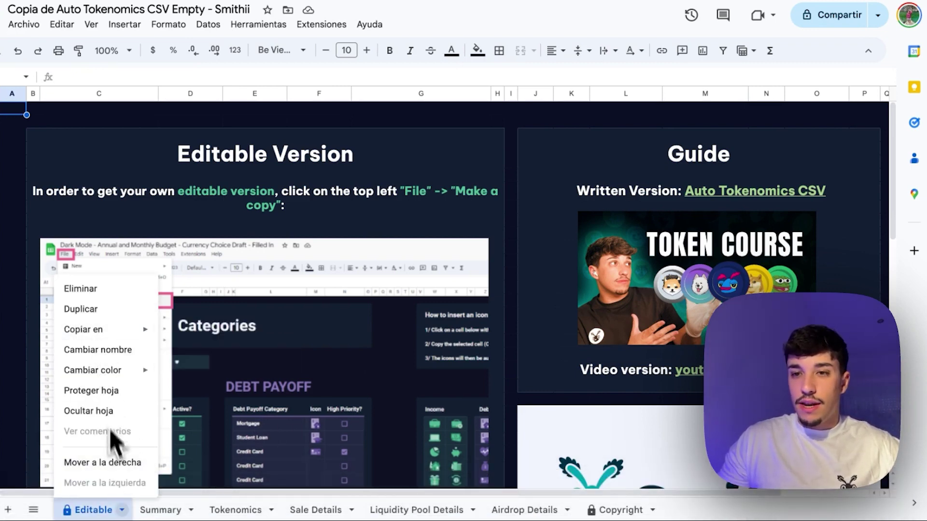
{"action": "left_click", "coordinate": [90, 291]}
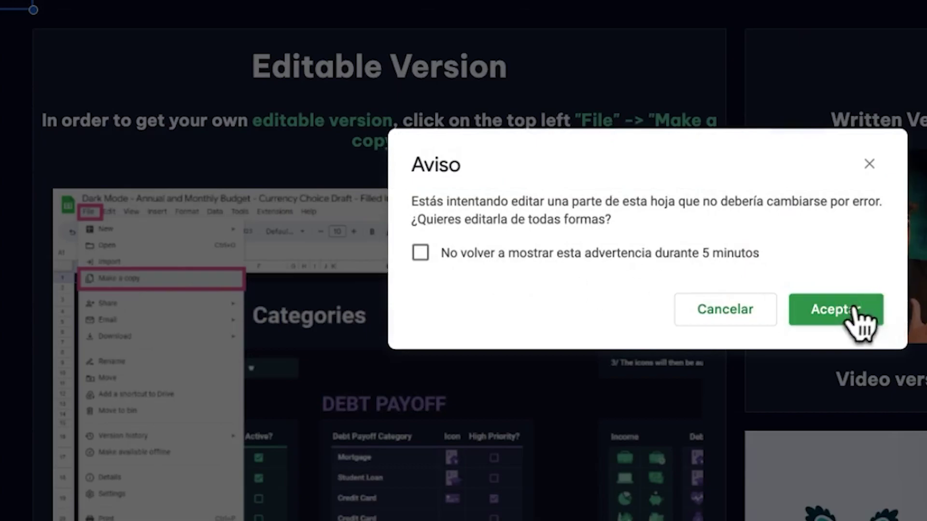
{"action": "left_click", "coordinate": [857, 318]}
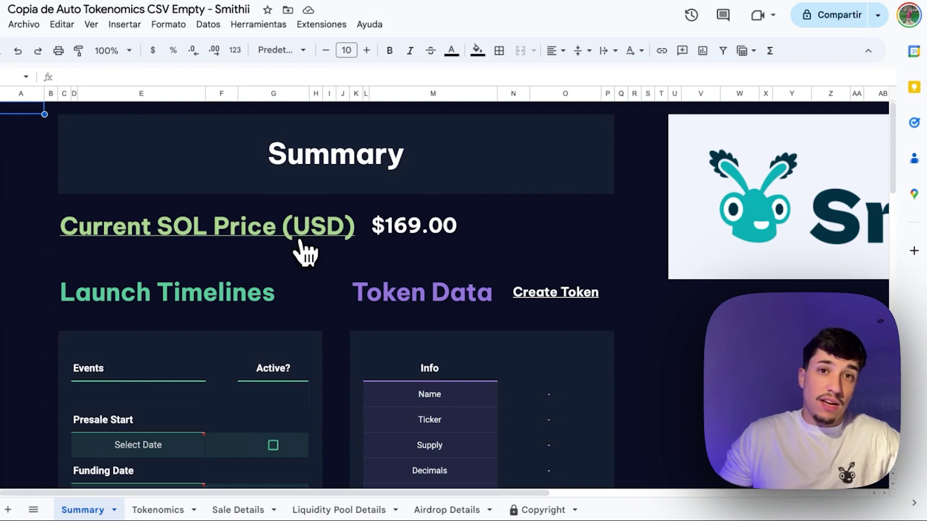
Step: Select the Current SOL Price (USD) value on the Summary sheet and open CoinMarketCap in the browser to look up the price
{"action": "scroll", "coordinate": [304, 252], "scroll_direction": "down", "scroll_amount": 1}
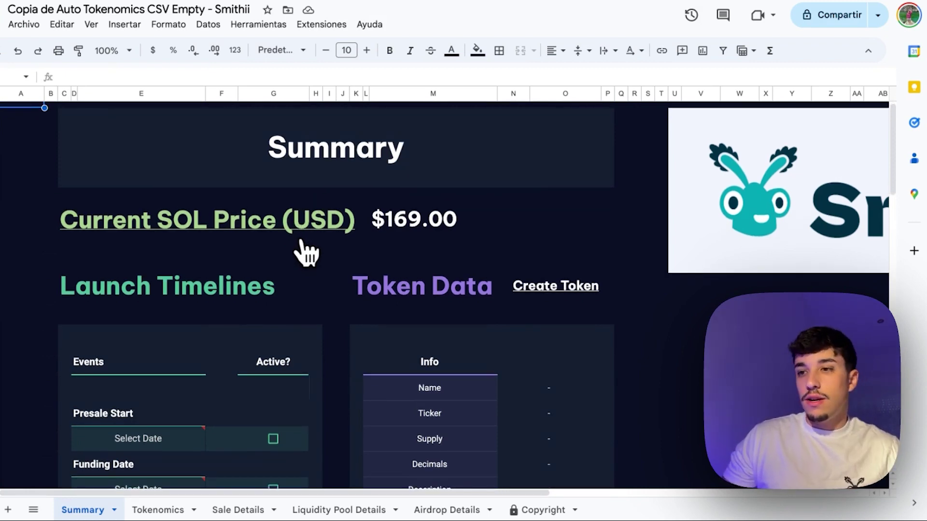
{"action": "scroll", "coordinate": [305, 252], "scroll_direction": "down", "scroll_amount": 2}
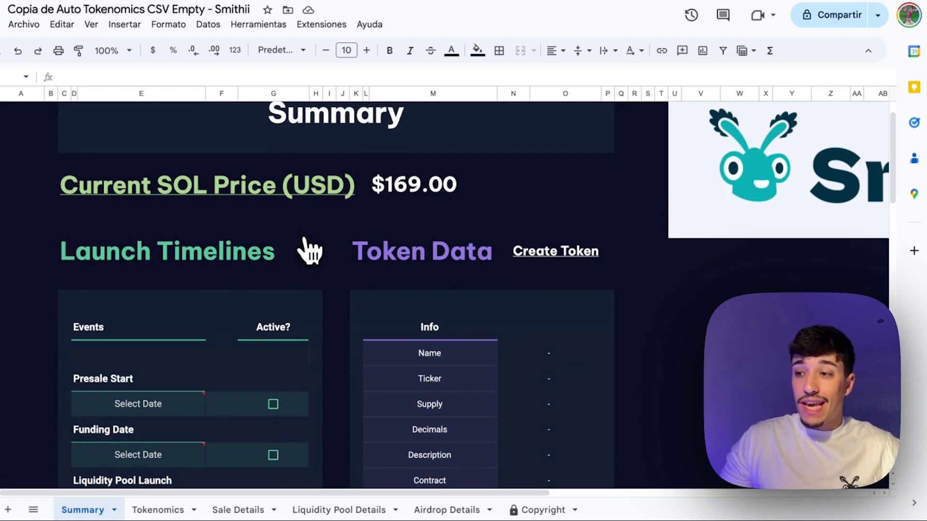
{"action": "scroll", "coordinate": [310, 248], "scroll_direction": "down", "scroll_amount": 5}
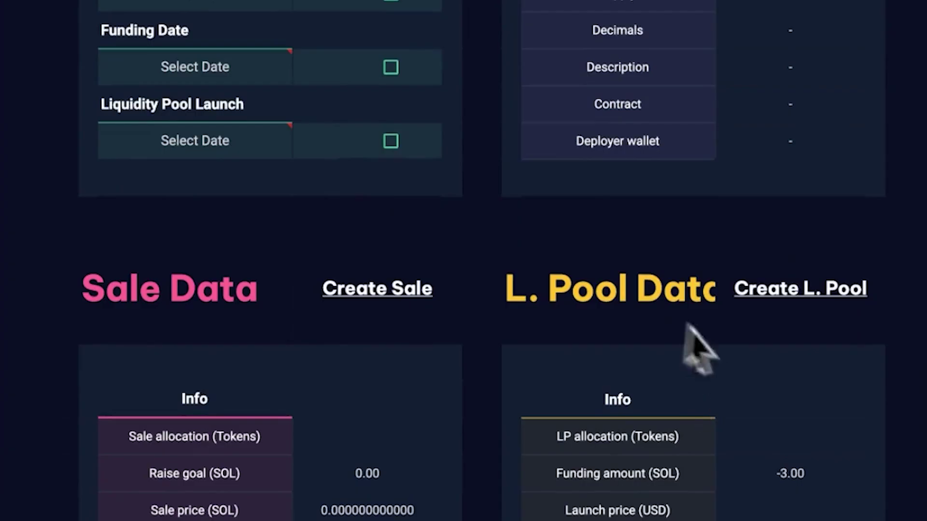
{"action": "scroll", "coordinate": [589, 396], "scroll_direction": "up", "scroll_amount": 5}
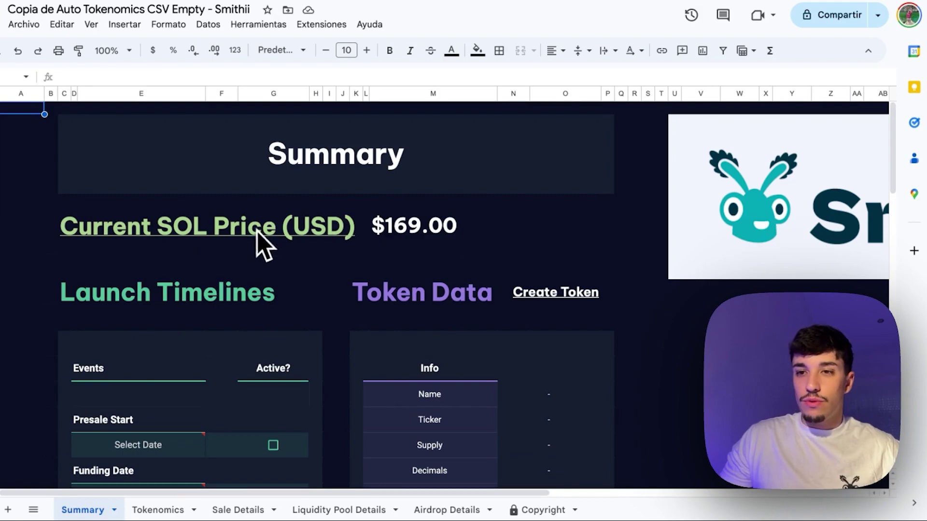
{"action": "left_click", "coordinate": [124, 238]}
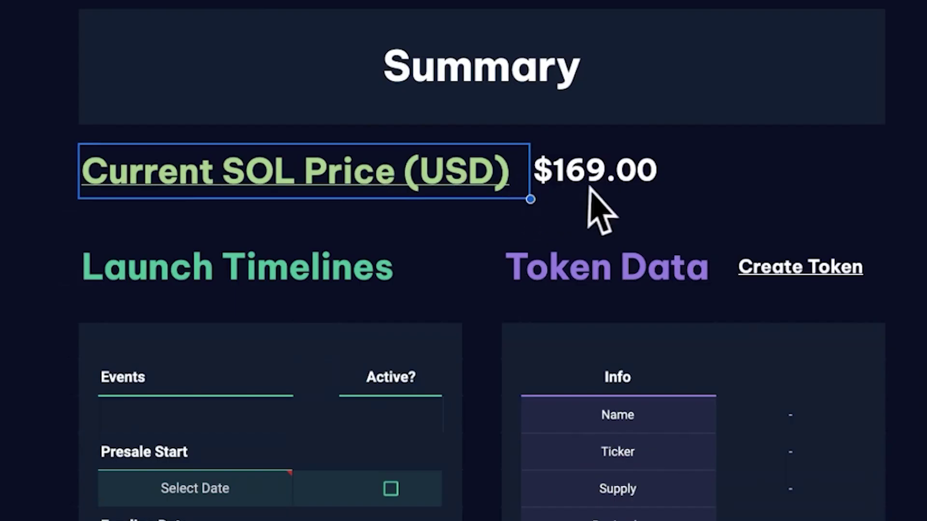
{"action": "left_click", "coordinate": [415, 237]}
{"action": "left_click", "coordinate": [433, 179]}
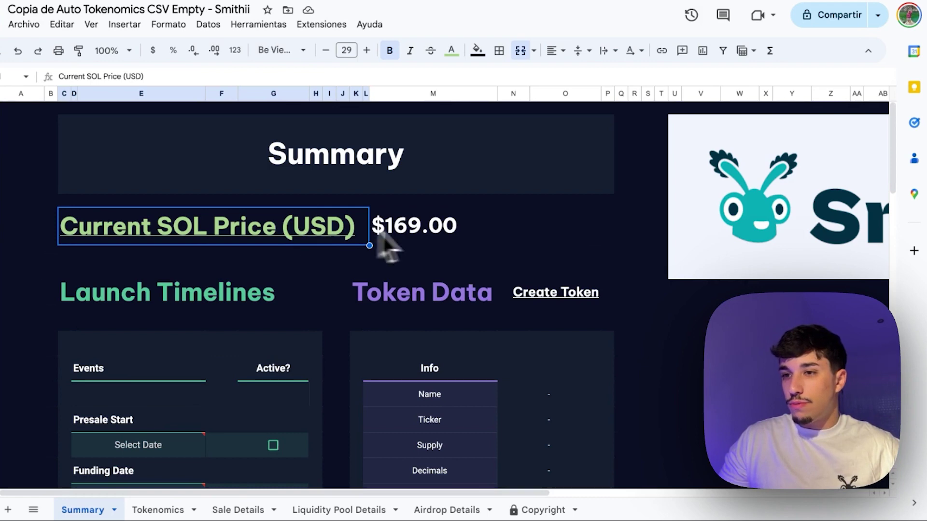
{"action": "left_click", "coordinate": [431, 235]}
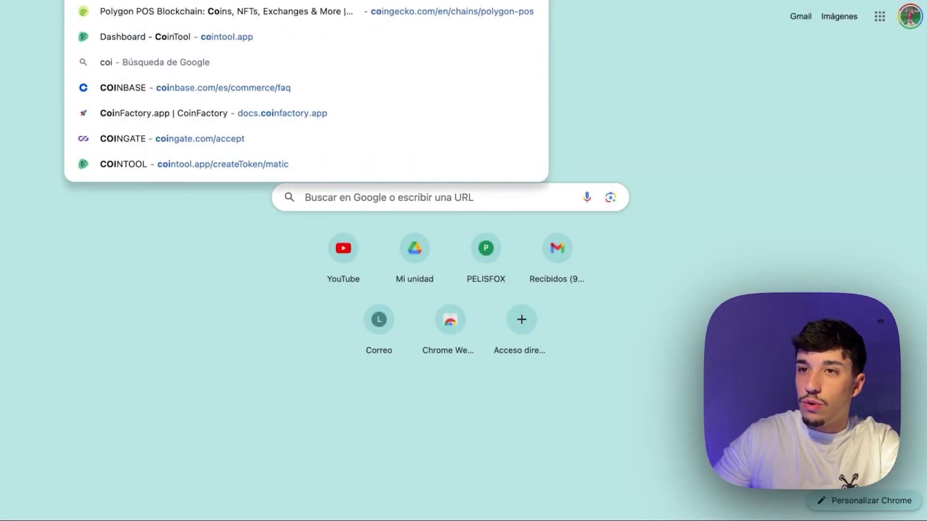
{"action": "type", "text": "n"}
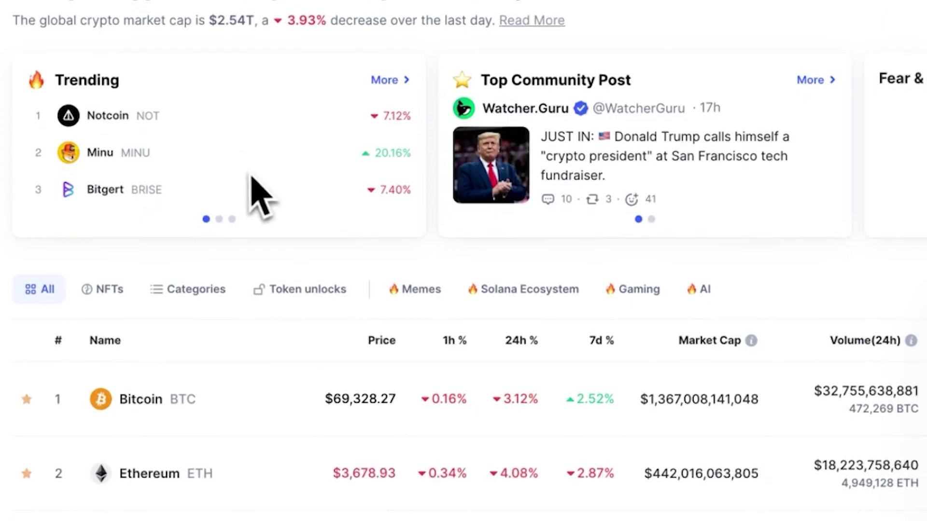
Step: Check the SOL price on CoinMarketCap and set Current SOL Price (USD) on the Summary sheet to 160
{"action": "scroll", "coordinate": [261, 193], "scroll_direction": "down", "scroll_amount": 5}
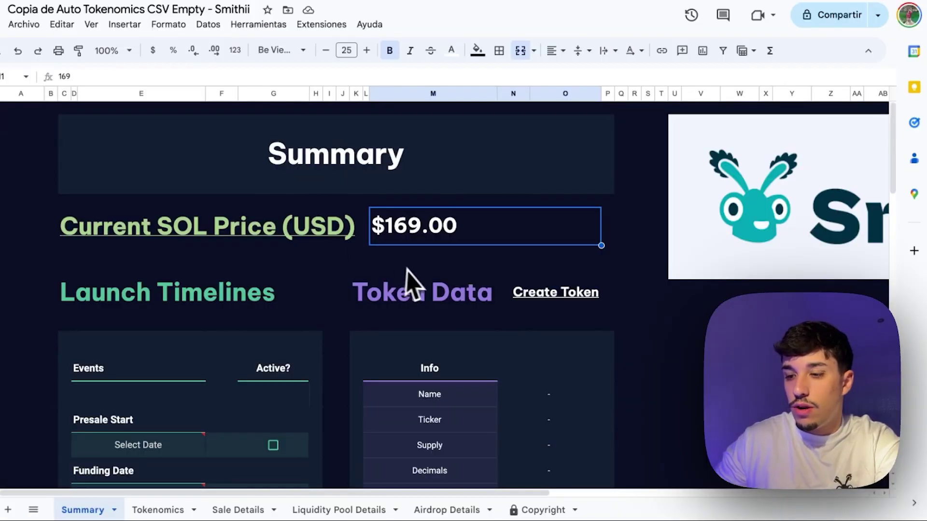
{"action": "type", "text": "160"}
{"action": "key", "text": "Return"}
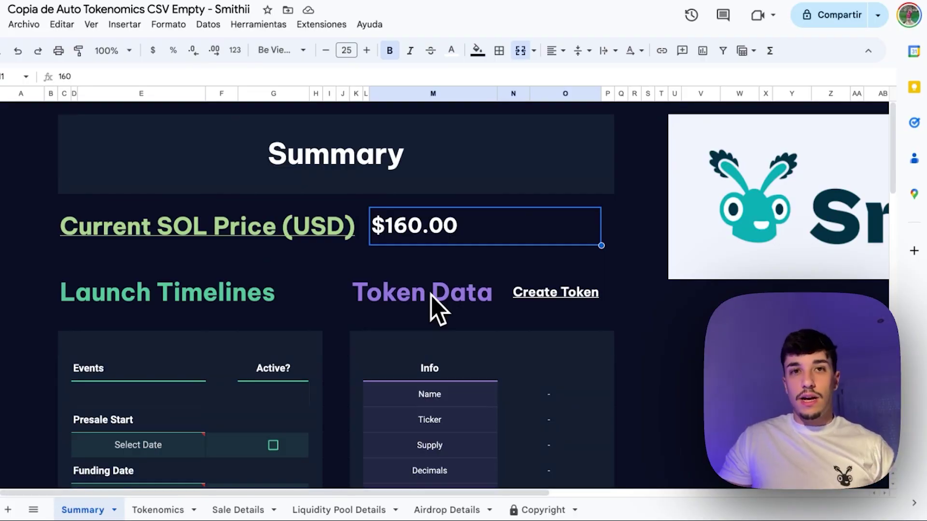
Step: Review the Presale Start, Funding Date and Liquidity Pool Launch entries under Launch Timelines
{"action": "scroll", "coordinate": [415, 314], "scroll_direction": "down", "scroll_amount": 3}
{"action": "left_click", "coordinate": [156, 220]}
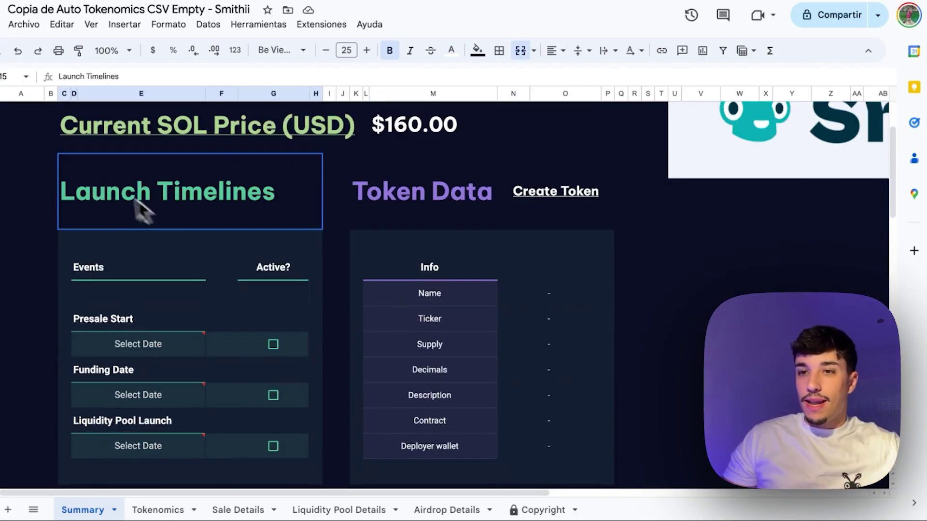
{"action": "left_click", "coordinate": [153, 297]}
{"action": "left_click", "coordinate": [167, 321]}
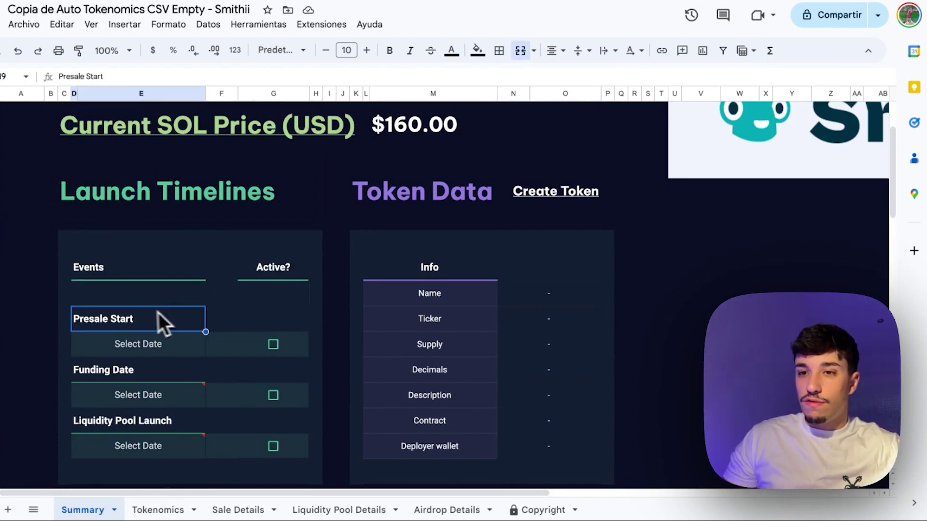
{"action": "left_click", "coordinate": [144, 340]}
{"action": "left_click", "coordinate": [112, 322]}
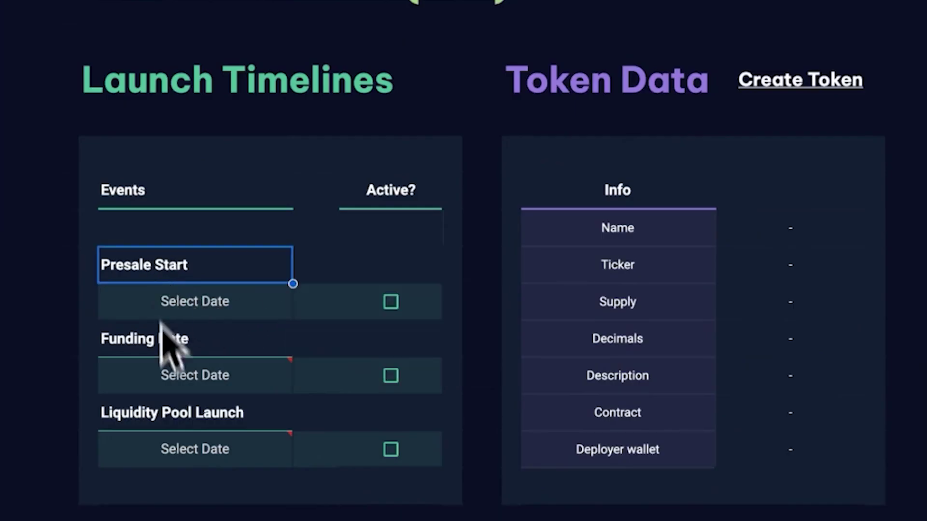
{"action": "left_click", "coordinate": [145, 344]}
{"action": "left_click", "coordinate": [160, 415]}
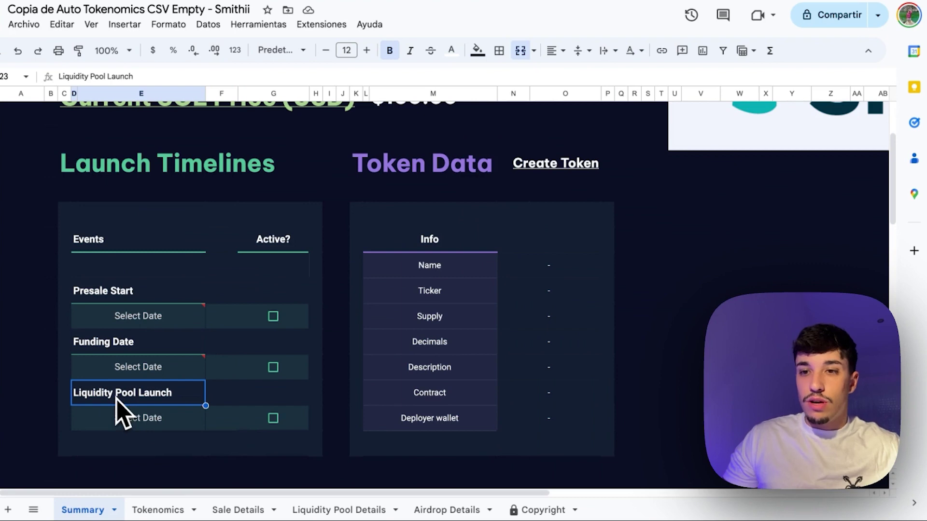
Step: Set Presale Start to 6/13/2024, Funding Date to 6/14/2024 and Liquidity Pool Launch to 6/15/2024
{"action": "double_click", "coordinate": [132, 323]}
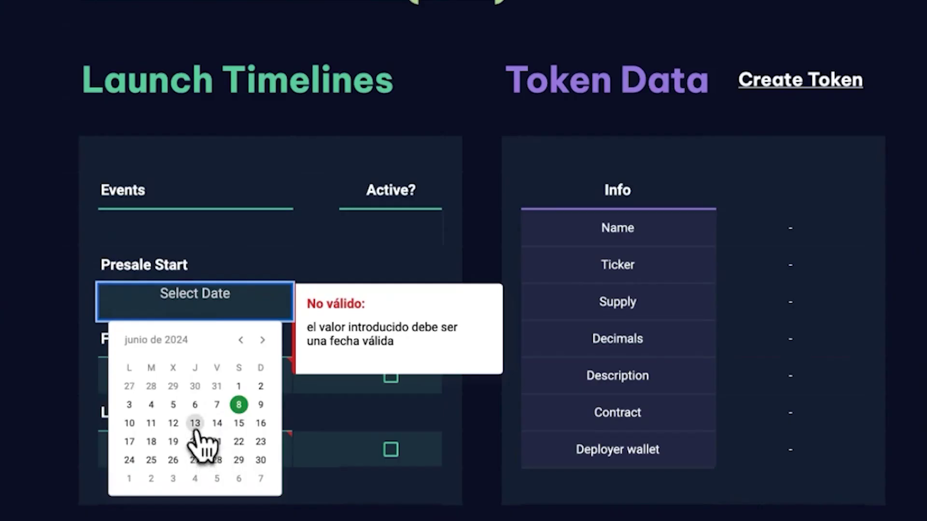
{"action": "left_click", "coordinate": [195, 431]}
{"action": "double_click", "coordinate": [180, 382]}
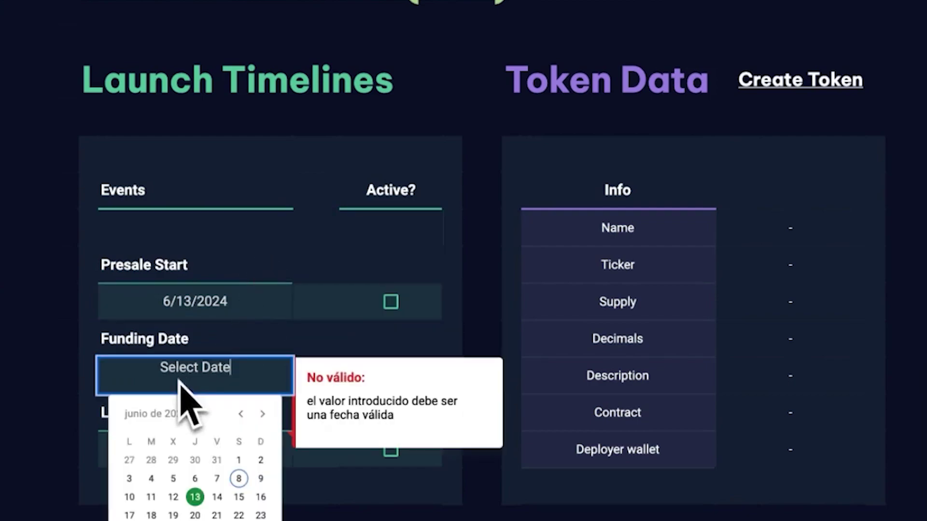
{"action": "left_click", "coordinate": [216, 497]}
{"action": "double_click", "coordinate": [203, 447]}
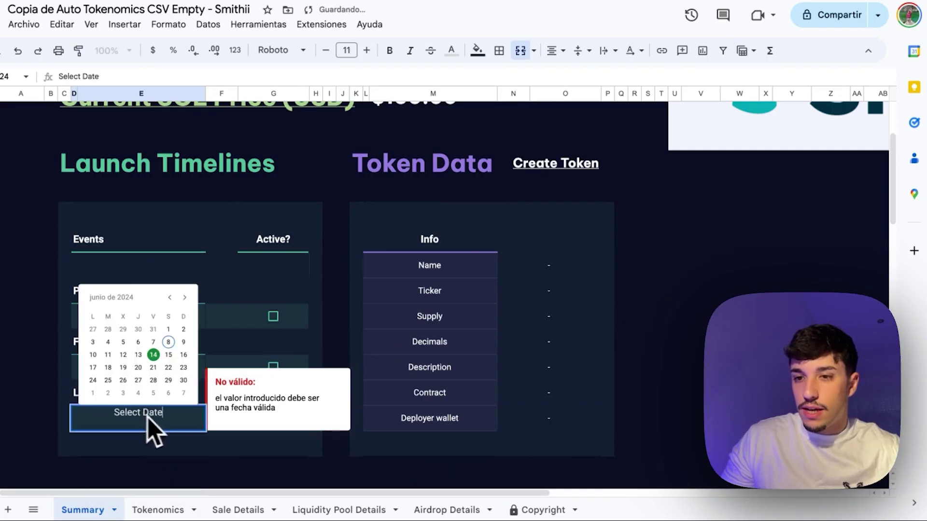
{"action": "left_click", "coordinate": [168, 355]}
{"action": "left_click", "coordinate": [145, 295]}
{"action": "scroll", "coordinate": [261, 327], "scroll_direction": "down", "scroll_amount": 1}
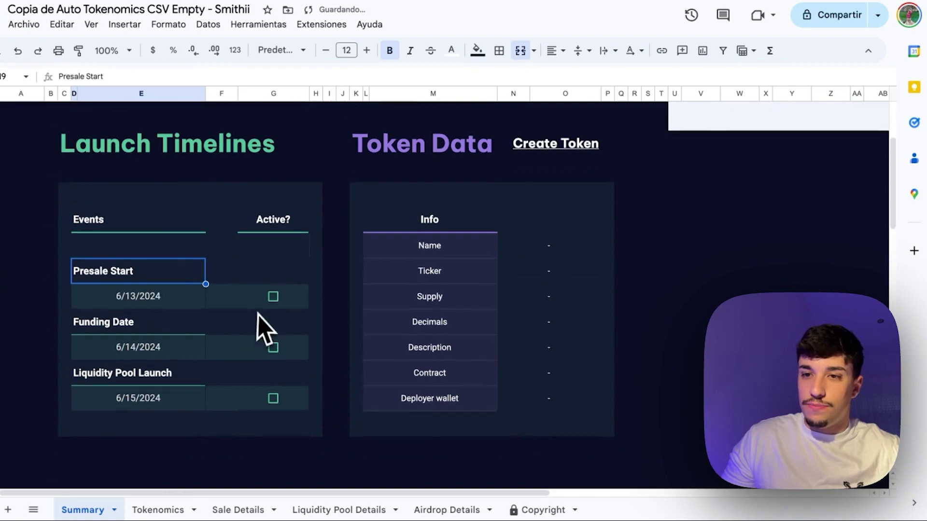
Step: Try marking the three Launch Timelines events as active, and clear their Active checkboxes again
{"action": "scroll", "coordinate": [176, 338], "scroll_direction": "down", "scroll_amount": 3}
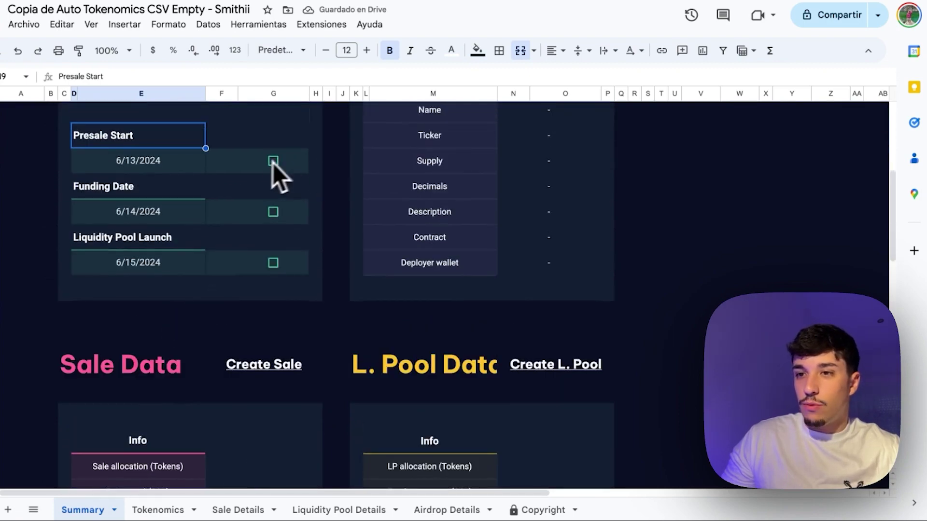
{"action": "left_click", "coordinate": [274, 162]}
{"action": "left_click", "coordinate": [273, 212]}
{"action": "left_click", "coordinate": [277, 258]}
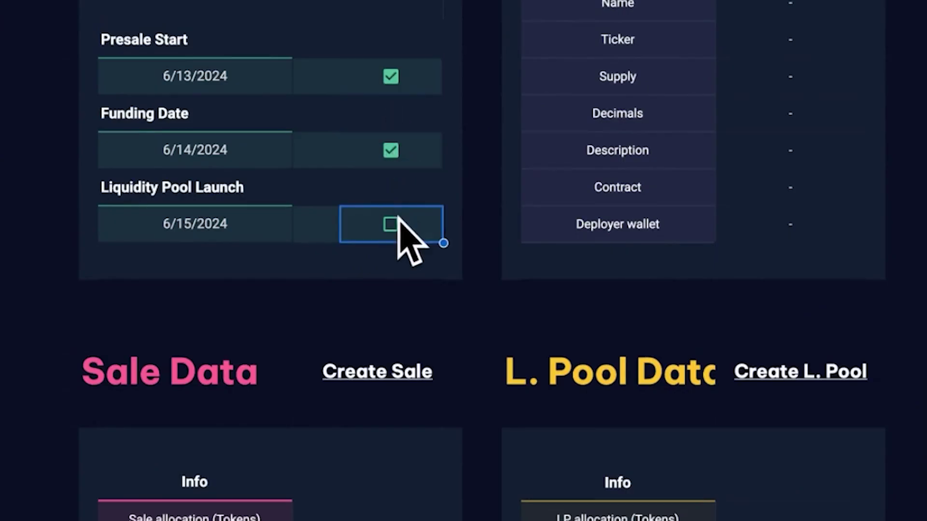
{"action": "left_click", "coordinate": [397, 226]}
{"action": "left_click", "coordinate": [397, 225]}
{"action": "left_click", "coordinate": [391, 152]}
{"action": "left_click", "coordinate": [391, 79]}
{"action": "scroll", "coordinate": [394, 88], "scroll_direction": "up", "scroll_amount": 3}
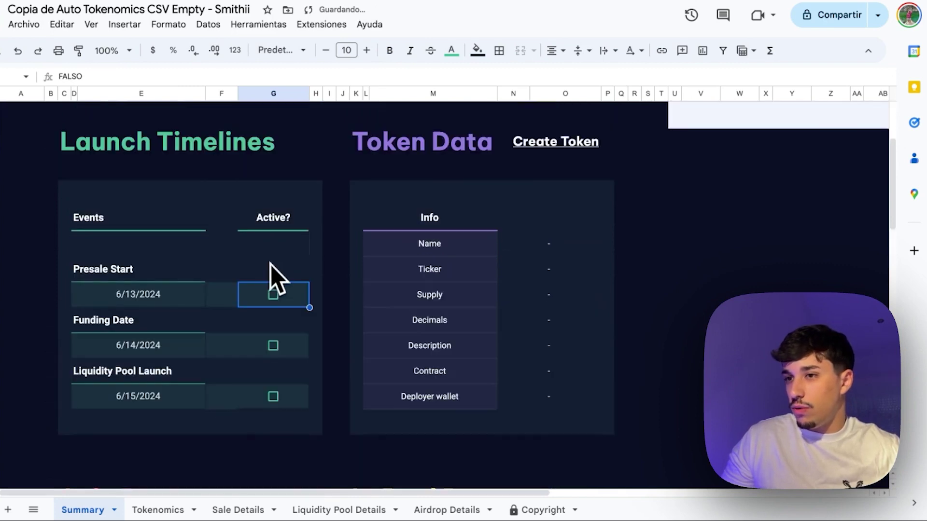
{"action": "scroll", "coordinate": [338, 270], "scroll_direction": "up", "scroll_amount": 1}
{"action": "left_click", "coordinate": [449, 237]}
{"action": "left_click", "coordinate": [454, 220]}
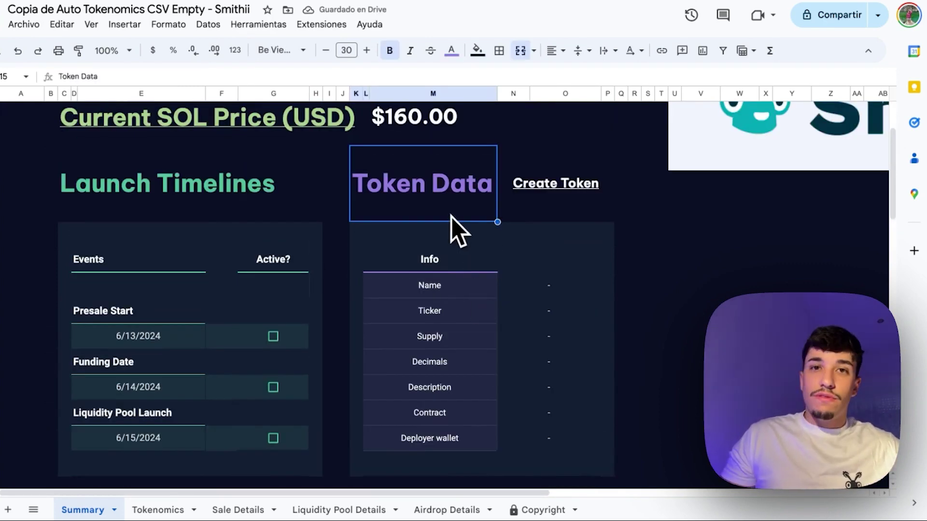
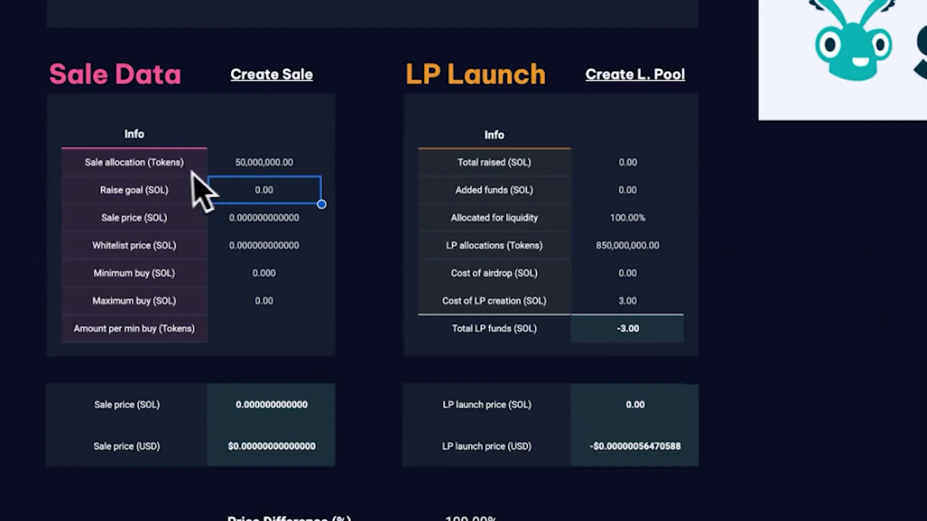
Step: Check the sale allocation under Sale Data on the Sale Details sheet and set the raise goal to 100 SOL
{"action": "left_click", "coordinate": [169, 220]}
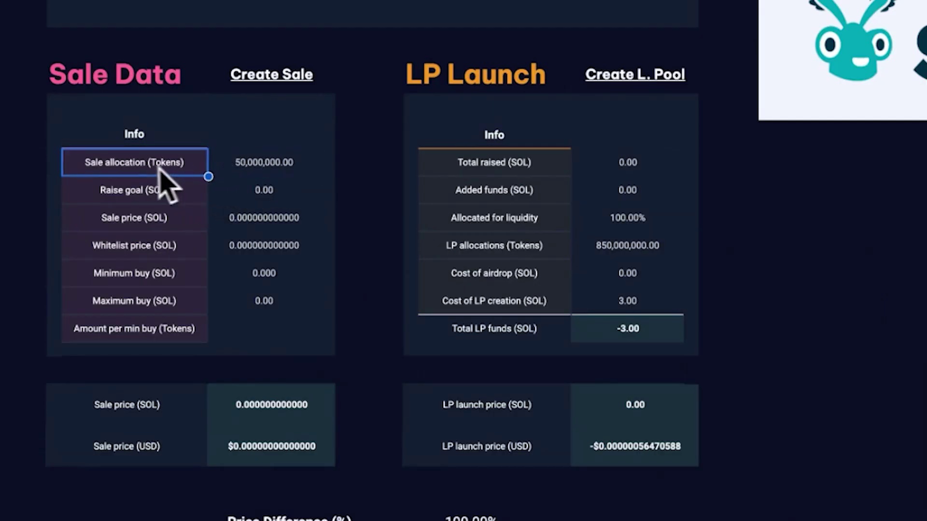
{"action": "left_click", "coordinate": [246, 164]}
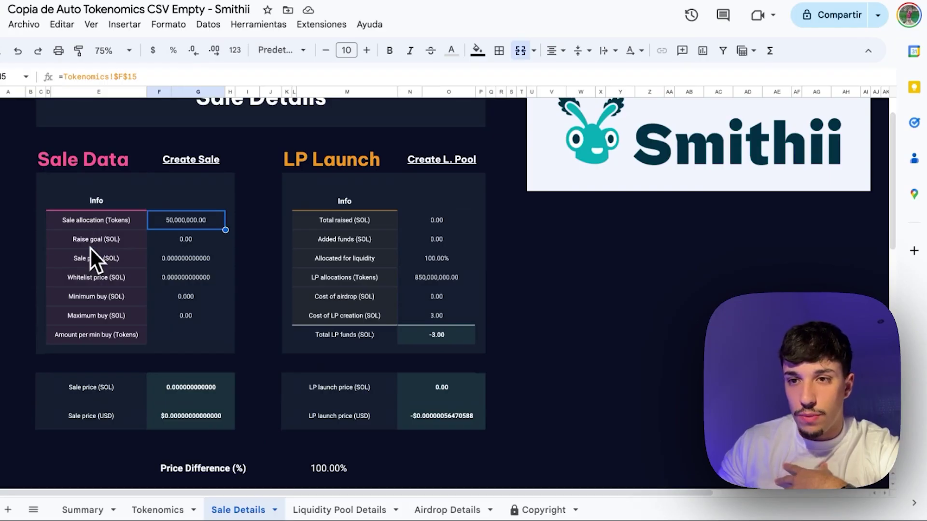
{"action": "left_click", "coordinate": [280, 191]}
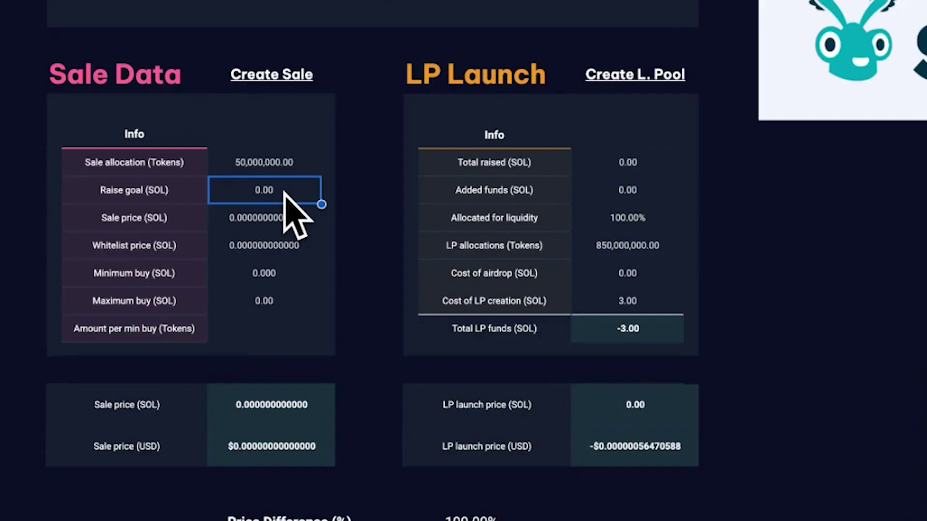
{"action": "type", "text": "1"}
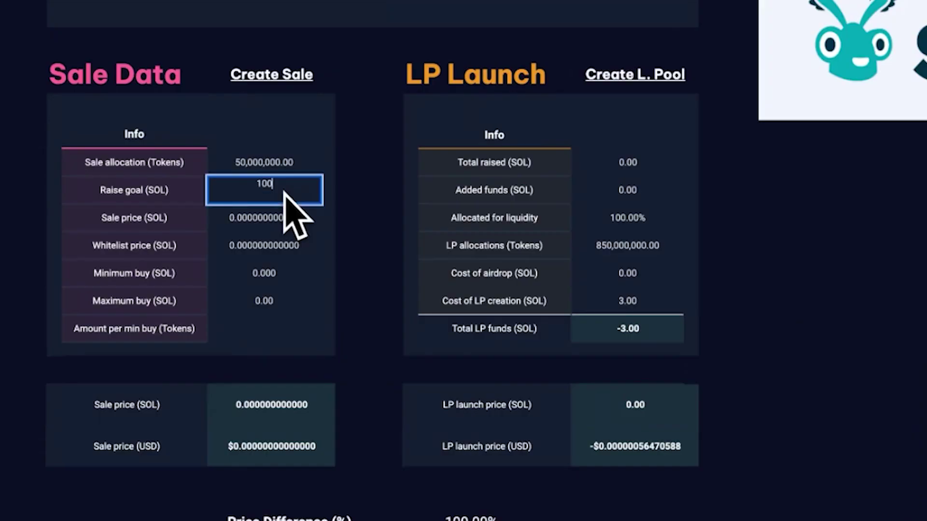
{"action": "type", "text": "00"}
{"action": "key", "text": "Return"}
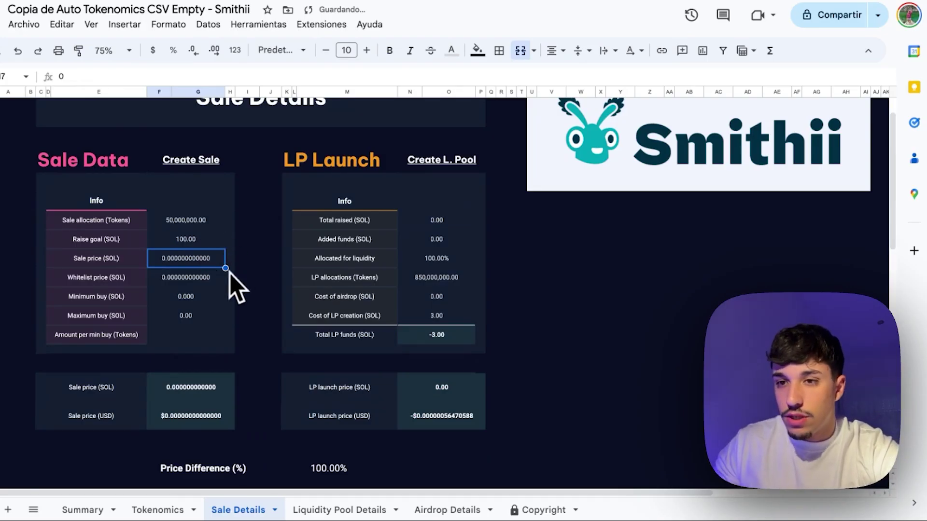
Step: Set the sale price in the Sale Data table to 0.00001 SOL
{"action": "left_click", "coordinate": [140, 282]}
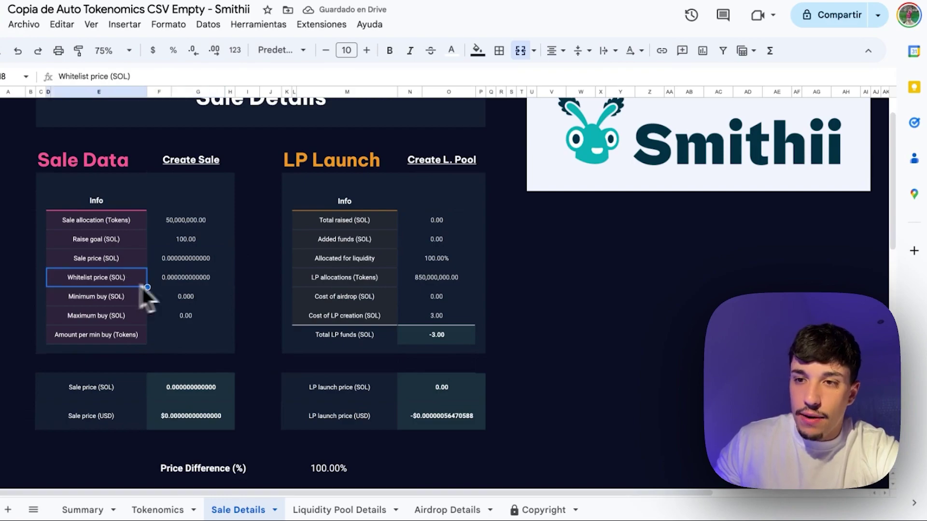
{"action": "left_click", "coordinate": [173, 277]}
{"action": "left_click", "coordinate": [139, 263]}
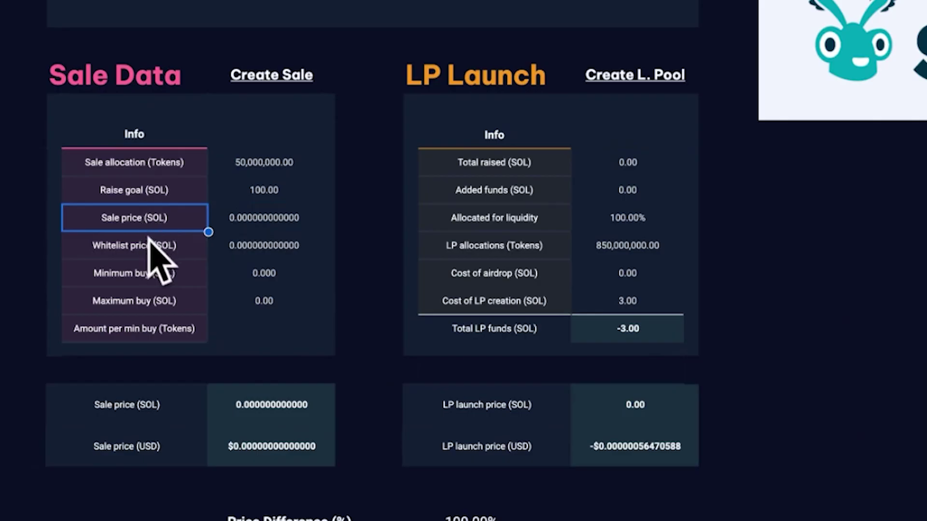
{"action": "left_click", "coordinate": [109, 279]}
{"action": "left_click", "coordinate": [259, 244]}
{"action": "left_click", "coordinate": [164, 227]}
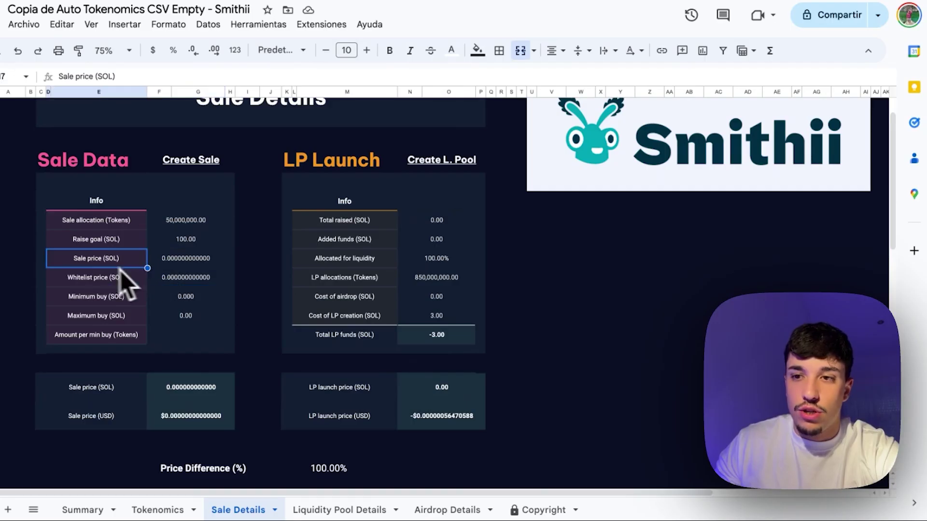
{"action": "left_click", "coordinate": [223, 221]}
{"action": "double_click", "coordinate": [230, 219]}
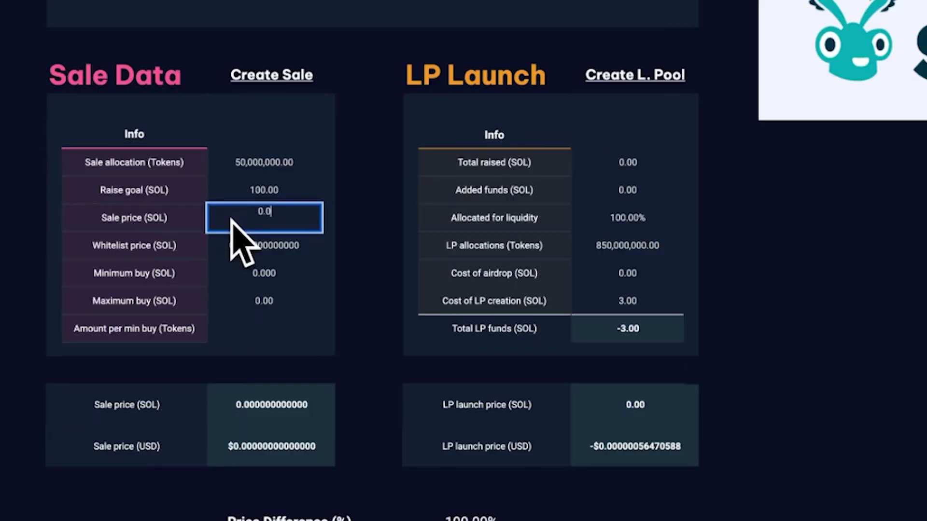
{"action": "type", "text": ".00001"}
Step: Set the whitelist price in the Sale Data table to 0.000001 SOL
{"action": "left_click", "coordinate": [268, 261]}
{"action": "left_click", "coordinate": [272, 252]}
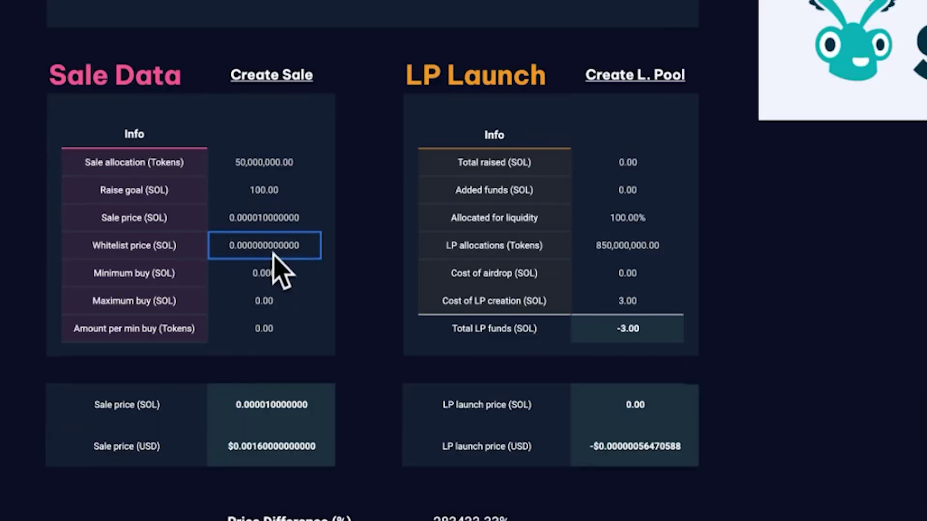
{"action": "type", "text": "0.0000"}
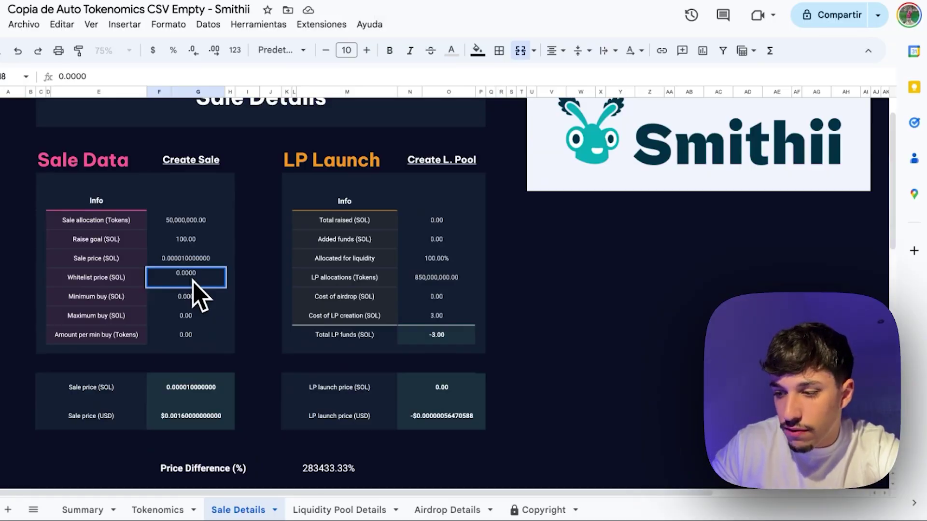
{"action": "type", "text": "01"}
{"action": "key", "text": "Return"}
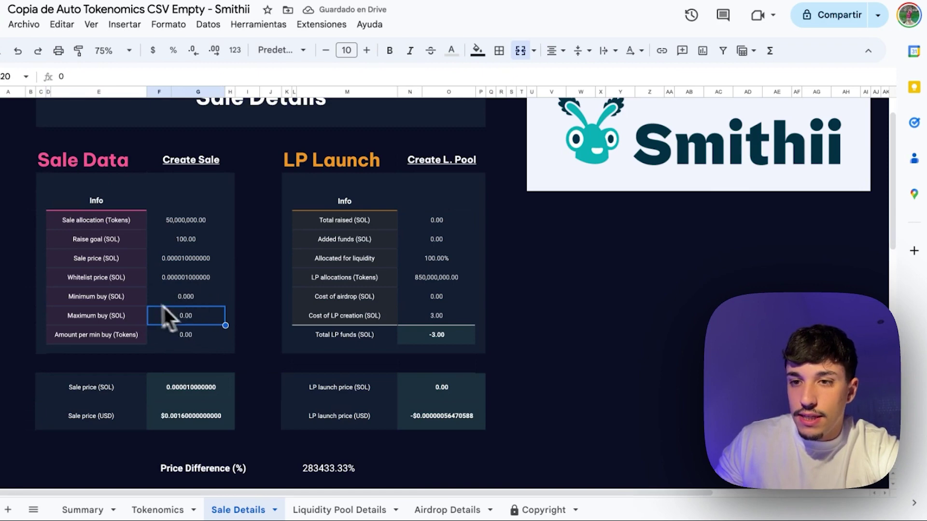
{"action": "left_click", "coordinate": [123, 305]}
{"action": "left_click", "coordinate": [123, 308]}
{"action": "left_click", "coordinate": [129, 304]}
{"action": "left_click", "coordinate": [183, 318]}
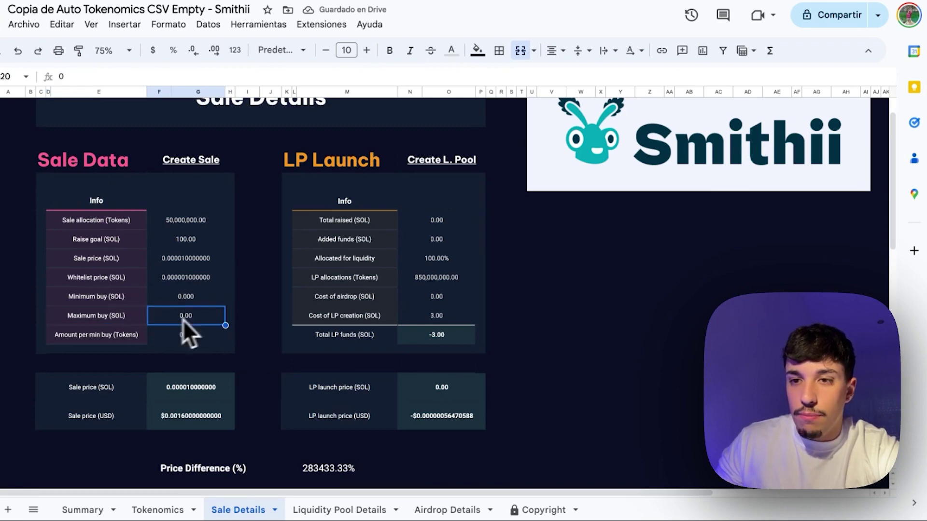
{"action": "left_click", "coordinate": [103, 303]}
{"action": "left_click", "coordinate": [184, 316]}
{"action": "left_click", "coordinate": [89, 316]}
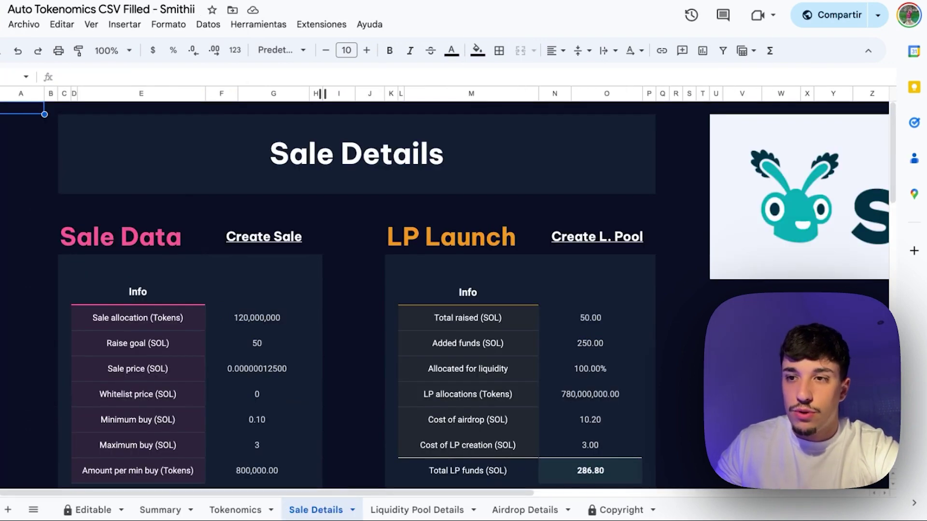
Step: Examine the Sale Data prices and buy limits on the Sale Details sheet of the filled-in example spreadsheet
{"action": "scroll", "coordinate": [299, 167], "scroll_direction": "down", "scroll_amount": 2}
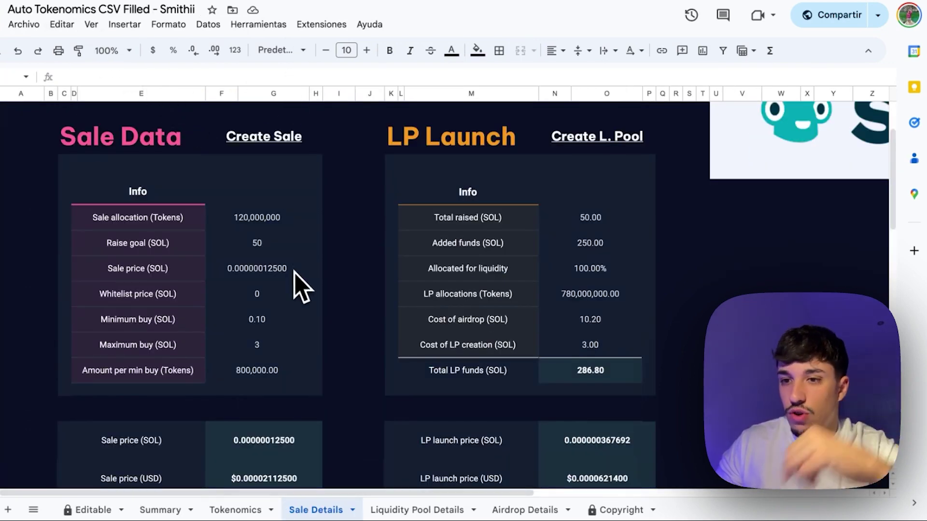
{"action": "left_click", "coordinate": [270, 368]}
{"action": "left_click", "coordinate": [268, 340]}
{"action": "left_click", "coordinate": [266, 318]}
{"action": "left_click", "coordinate": [265, 299]}
{"action": "left_click", "coordinate": [266, 278]}
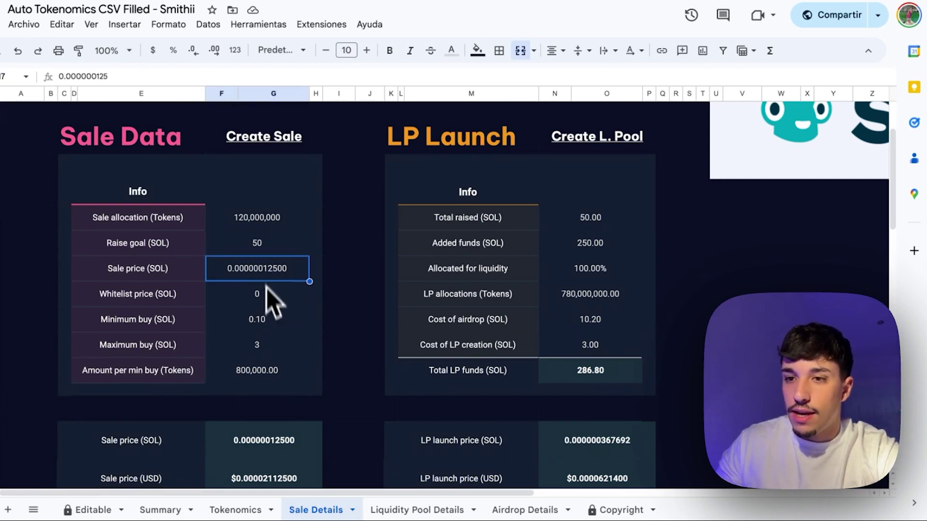
{"action": "left_click", "coordinate": [266, 294]}
{"action": "left_click", "coordinate": [275, 272]}
{"action": "scroll", "coordinate": [273, 264], "scroll_direction": "down", "scroll_amount": 1}
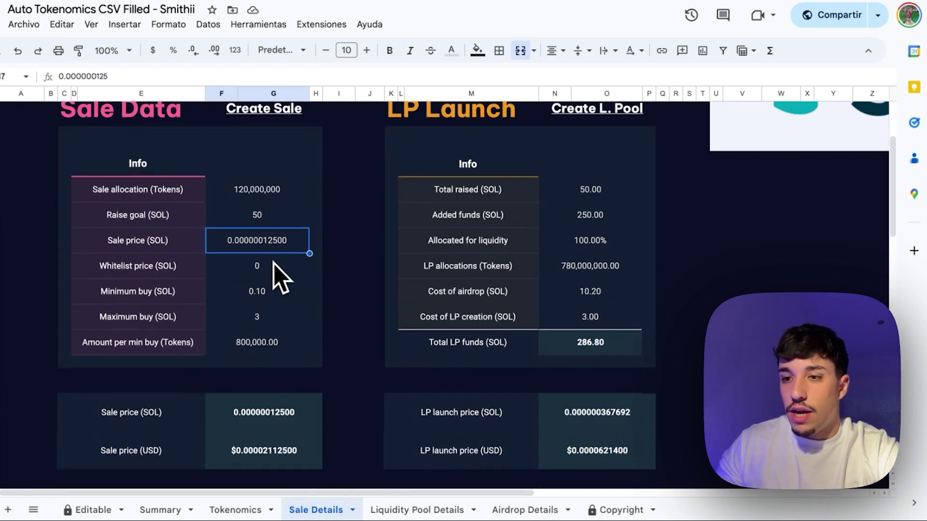
{"action": "scroll", "coordinate": [279, 276], "scroll_direction": "down", "scroll_amount": 5}
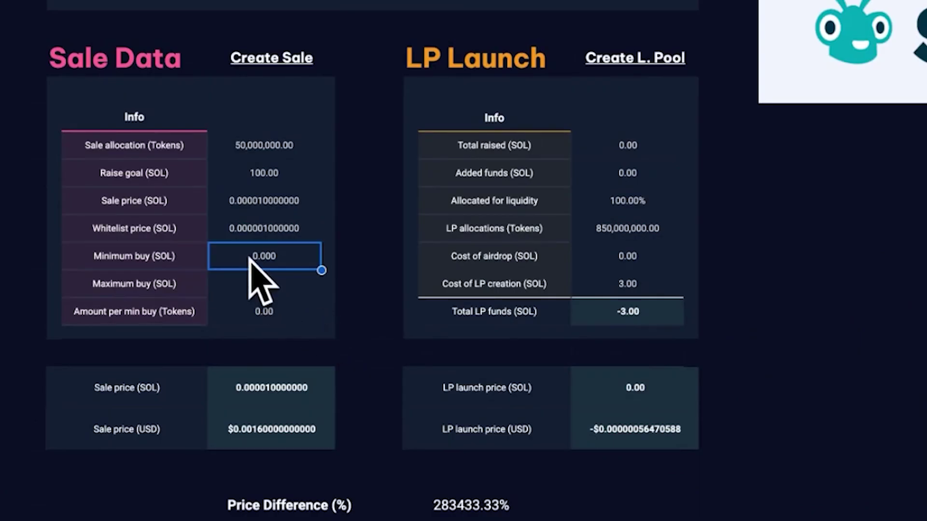
Step: Set the minimum buy in the copied spreadsheet's Sale Data table to 0.1 SOL
{"action": "type", "text": "0."}
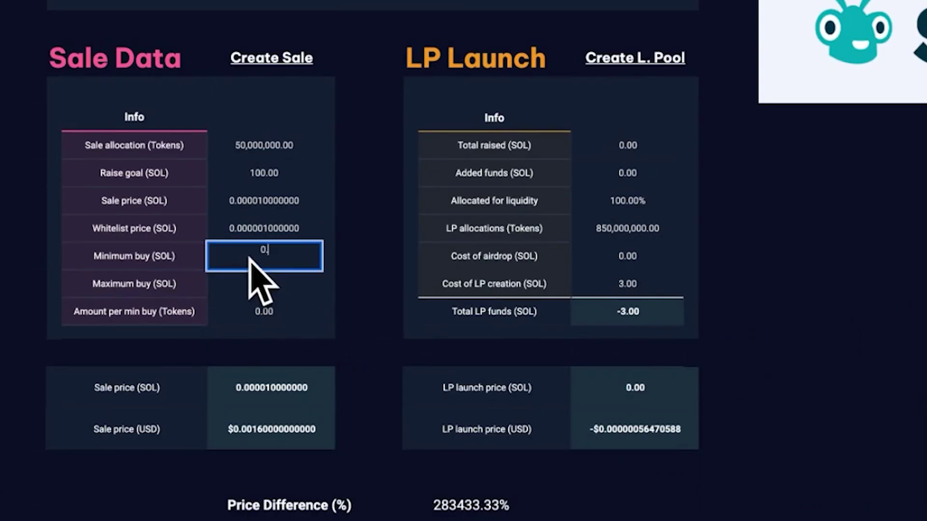
{"action": "type", "text": "1"}
{"action": "key", "text": "Return"}
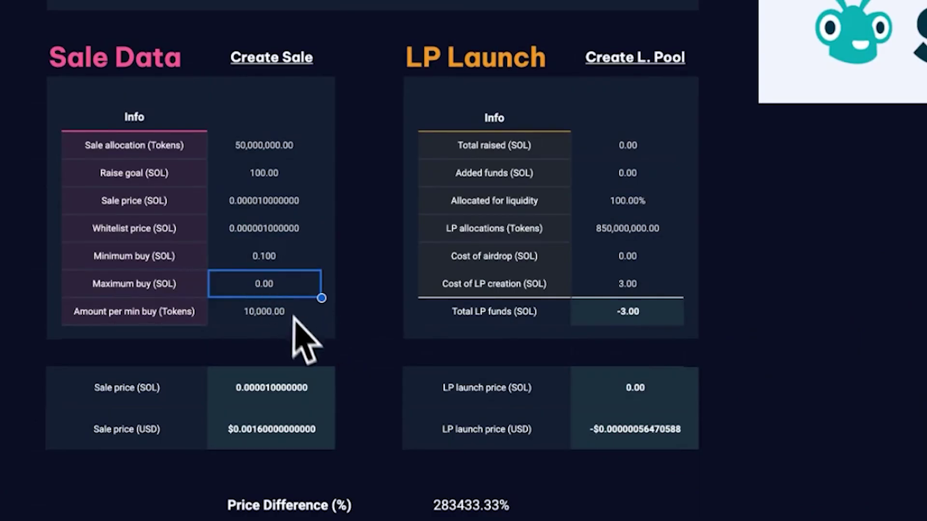
Step: Set the maximum buy in the copied spreadsheet's Sale Data table to 3 SOL
{"action": "type", "text": "3"}
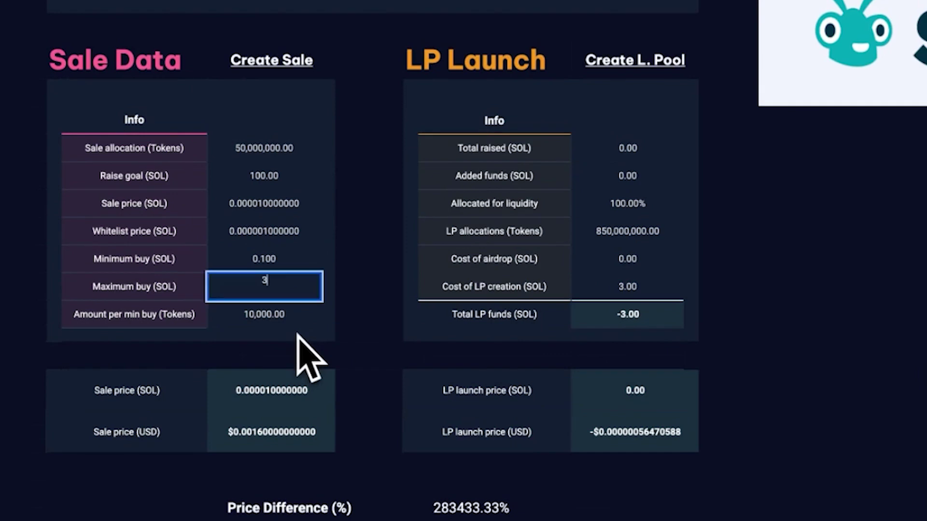
{"action": "key", "text": "Return"}
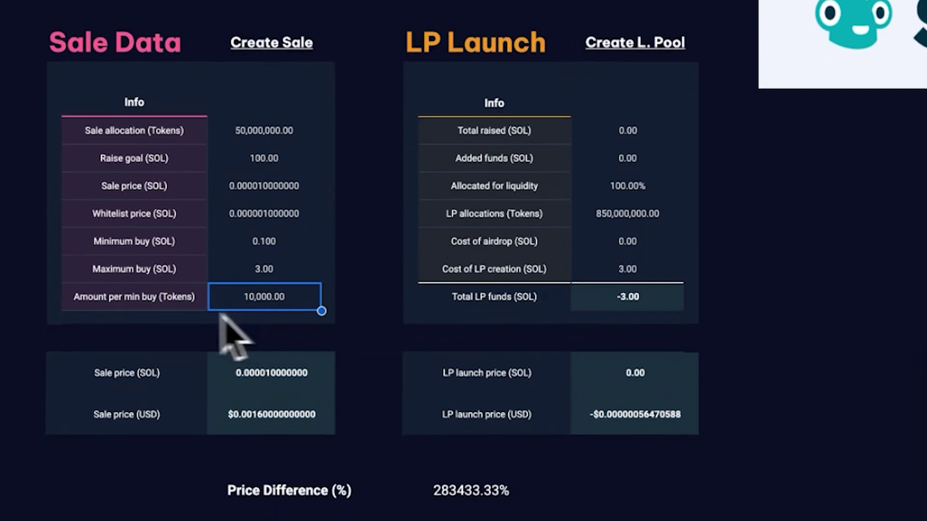
Step: Review the amount per minimum buy, the minimum buy and the USD sale price below the Sale Data table
{"action": "left_click", "coordinate": [89, 322]}
{"action": "left_click", "coordinate": [255, 310]}
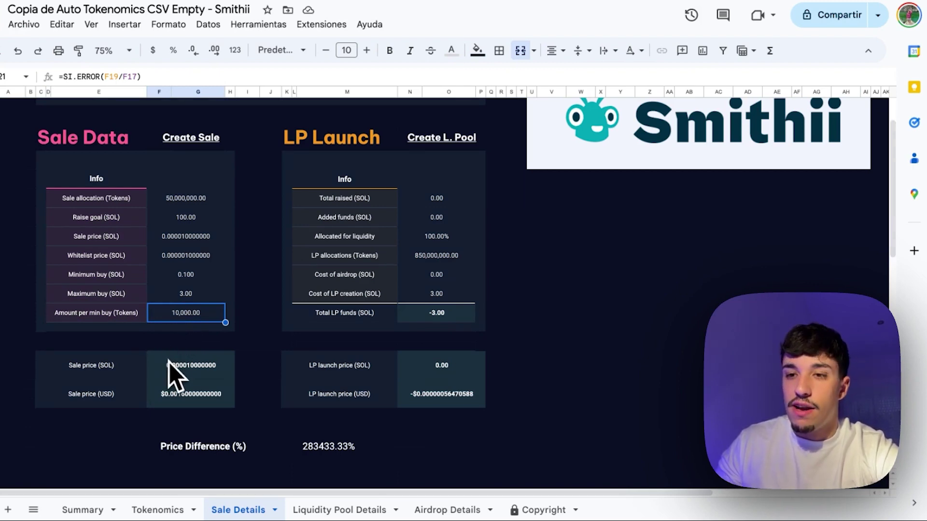
{"action": "left_click", "coordinate": [197, 276]}
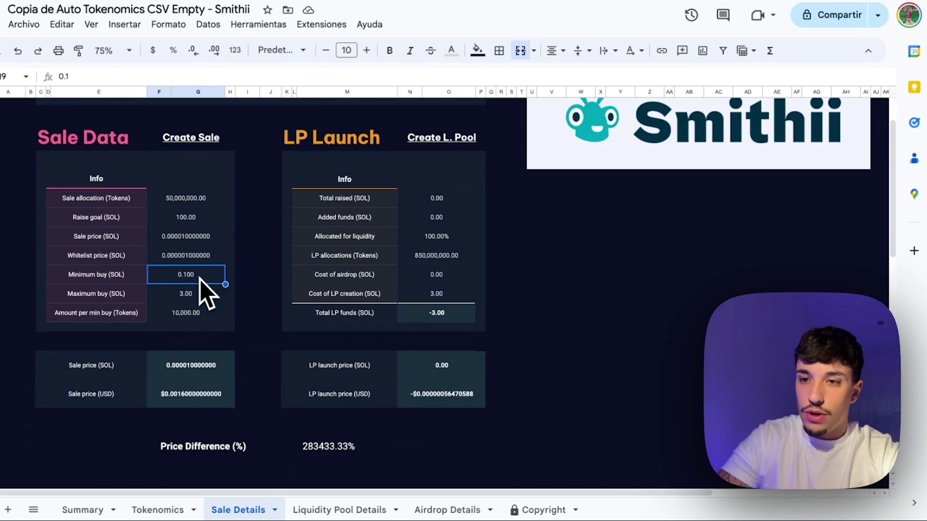
{"action": "scroll", "coordinate": [199, 278], "scroll_direction": "down", "scroll_amount": 2}
{"action": "left_click", "coordinate": [193, 290]}
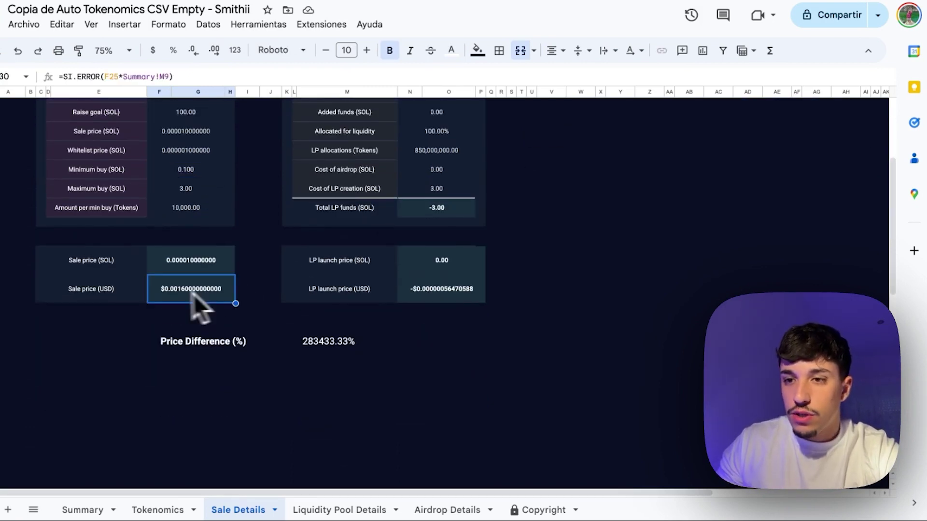
{"action": "scroll", "coordinate": [140, 309], "scroll_direction": "up", "scroll_amount": 2}
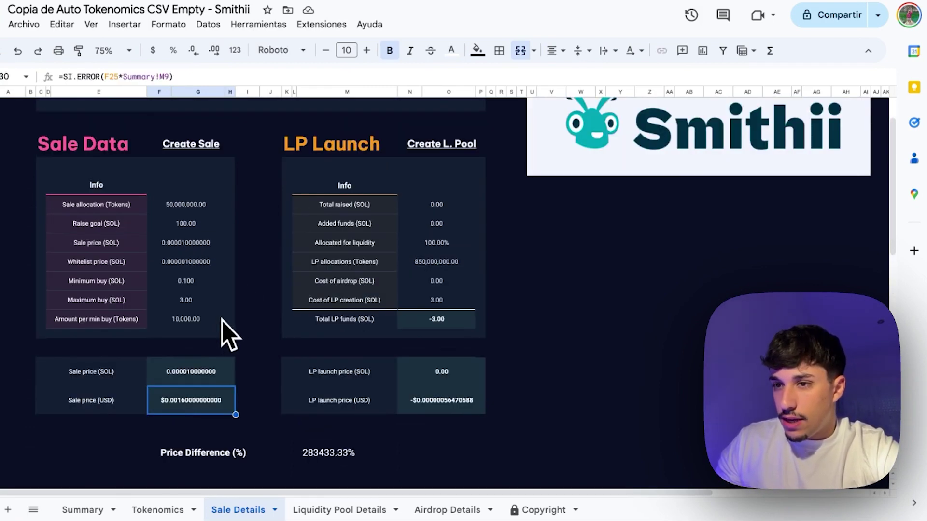
Step: Set the total raised in the LP Launch table to 100 SOL
{"action": "left_click", "coordinate": [405, 205]}
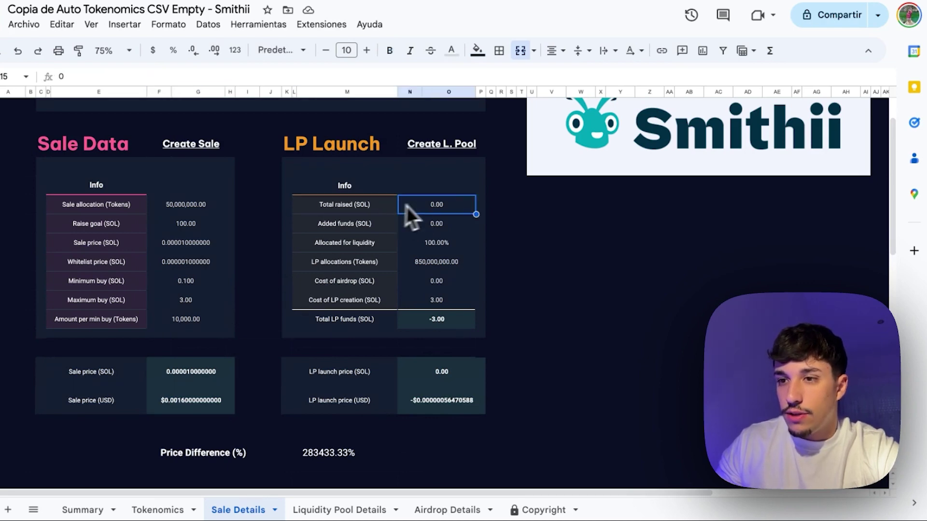
{"action": "left_click", "coordinate": [356, 221]}
{"action": "left_click", "coordinate": [429, 209]}
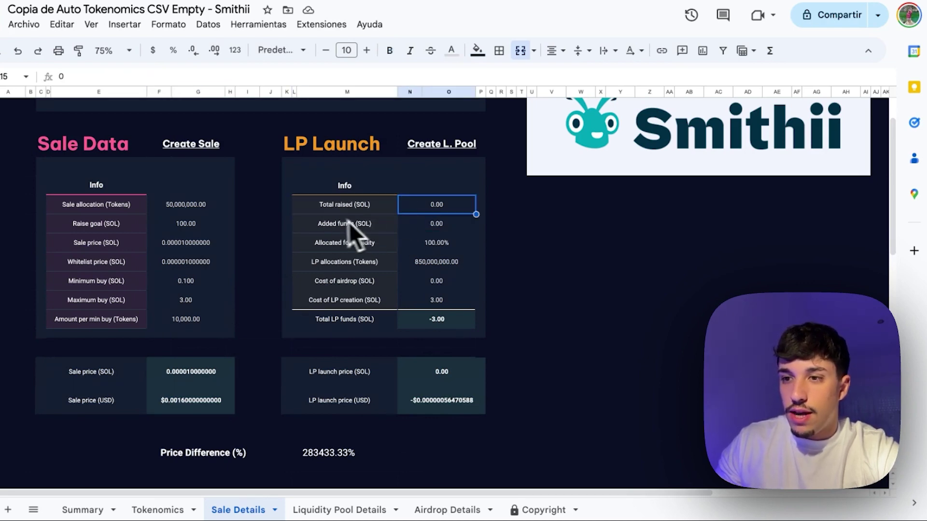
{"action": "left_click", "coordinate": [330, 210]}
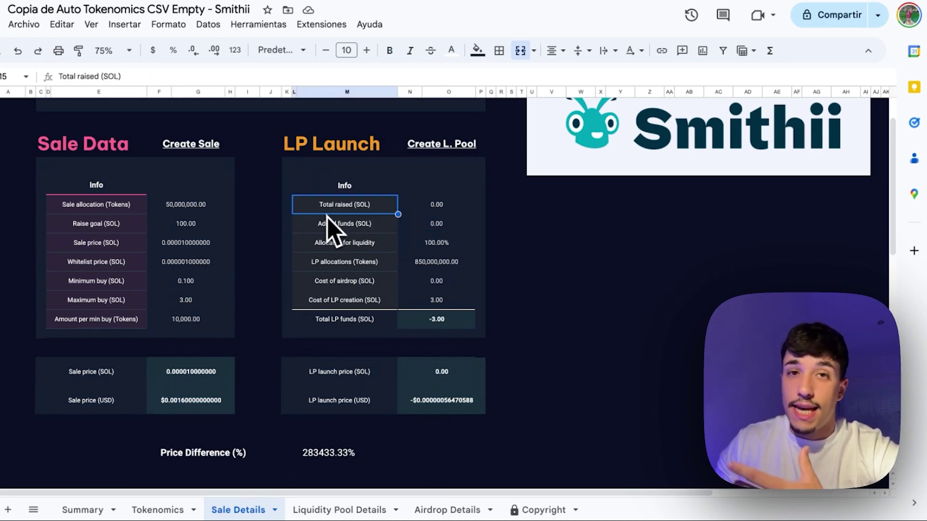
{"action": "left_click", "coordinate": [441, 210]}
{"action": "type", "text": "1"}
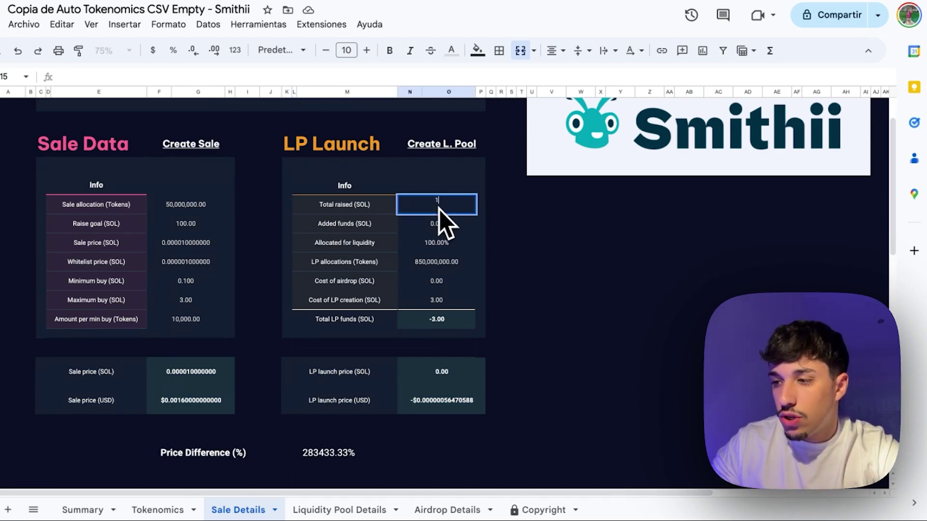
{"action": "type", "text": "00"}
{"action": "key", "text": "Return"}
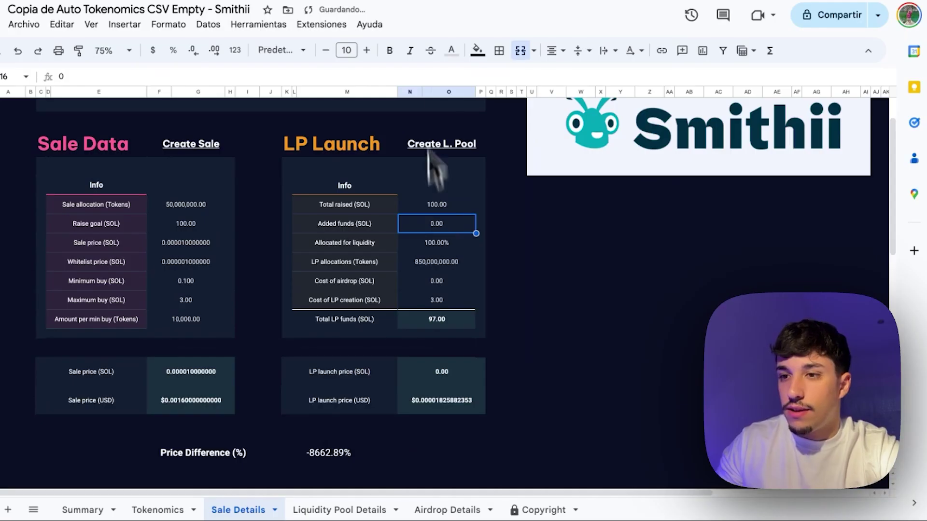
Step: Compare the raise goal in the Sale Data table with the total raised in the LP Launch table
{"action": "left_click", "coordinate": [188, 224]}
{"action": "left_click", "coordinate": [153, 210]}
{"action": "left_click", "coordinate": [136, 222]}
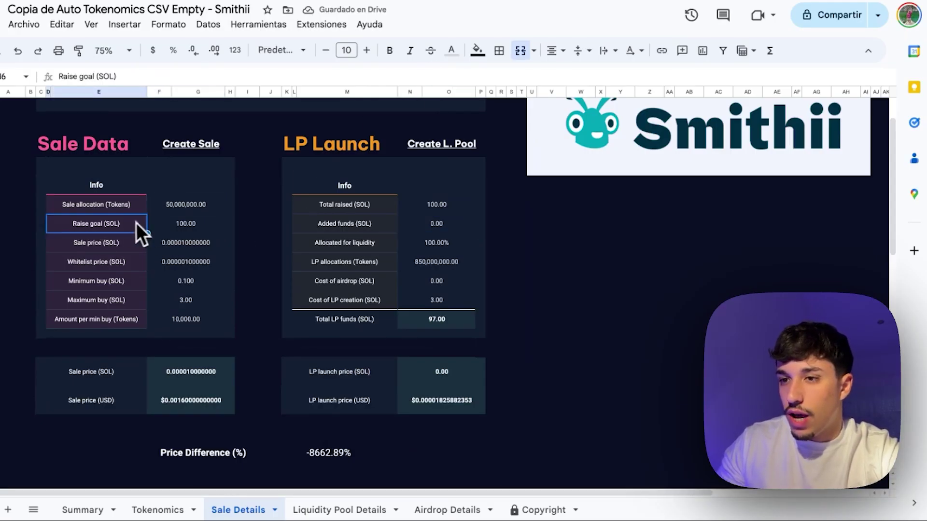
{"action": "left_click", "coordinate": [179, 225]}
{"action": "left_click", "coordinate": [353, 228]}
{"action": "left_click", "coordinate": [447, 208]}
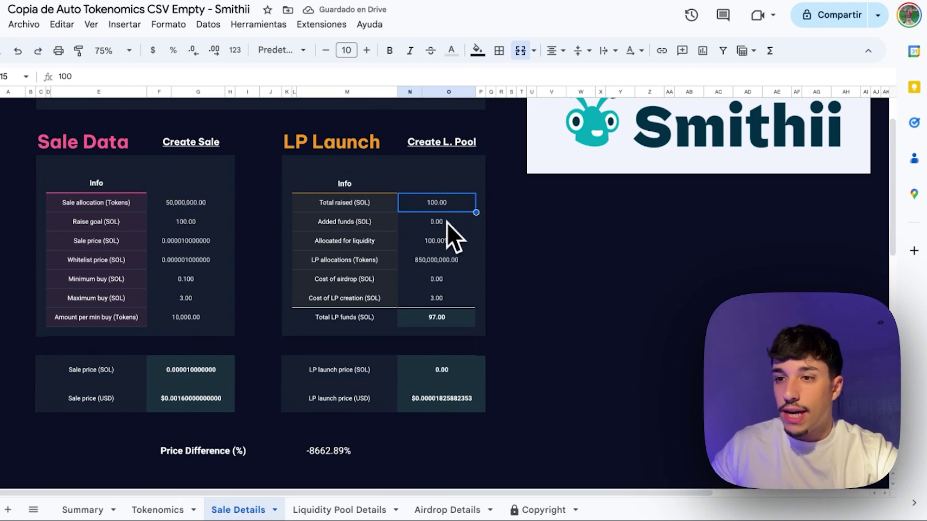
Step: Try a 50% liquidity allocation in the LP Launch table and restore it to 100%
{"action": "left_click", "coordinate": [447, 223]}
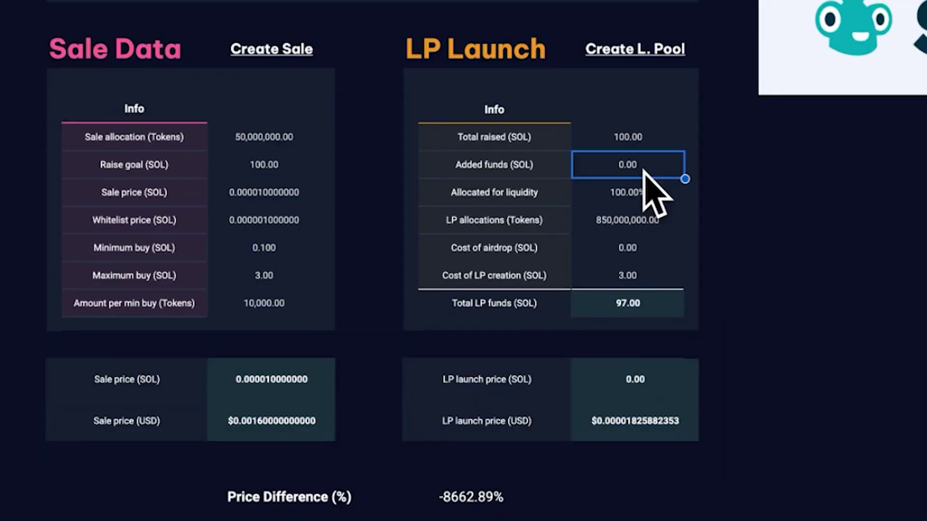
{"action": "left_click", "coordinate": [648, 191]}
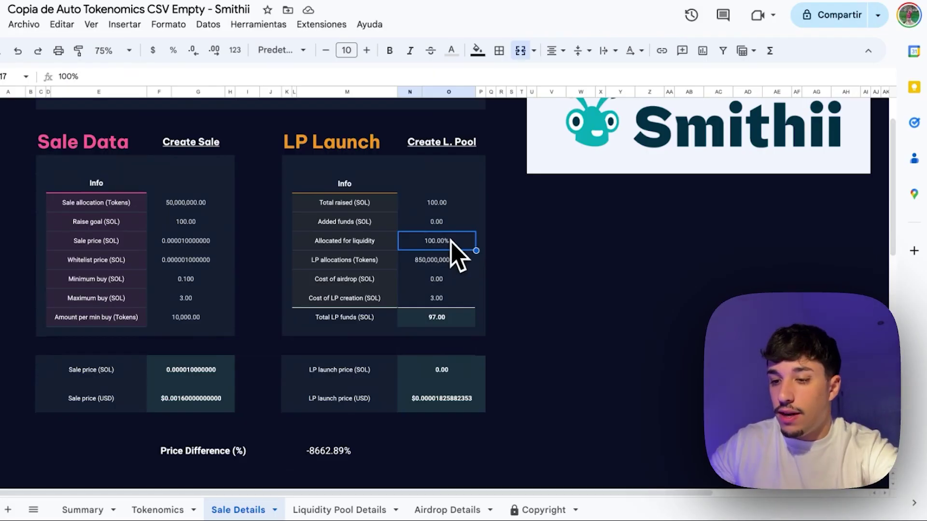
{"action": "type", "text": "50"}
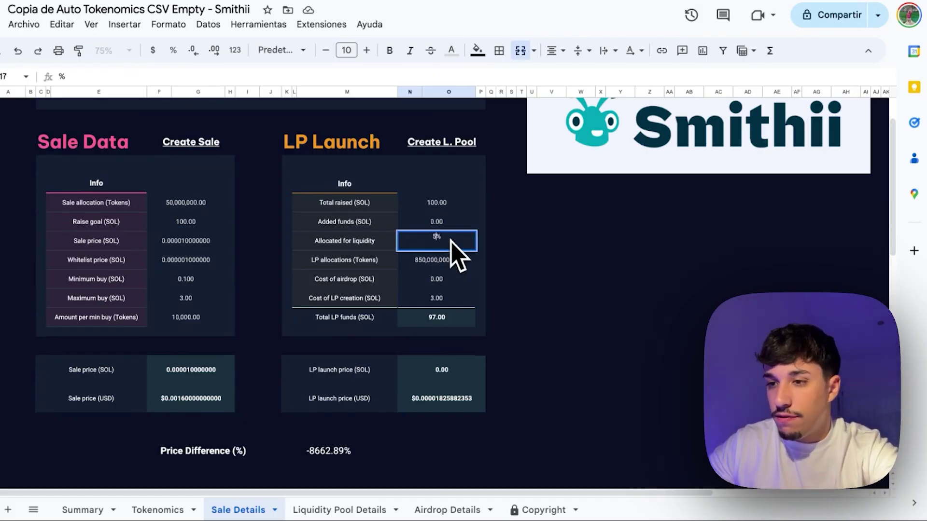
{"action": "key", "text": "Return"}
{"action": "key", "text": "Up"}
{"action": "key", "text": "Up"}
{"action": "key", "text": "Up"}
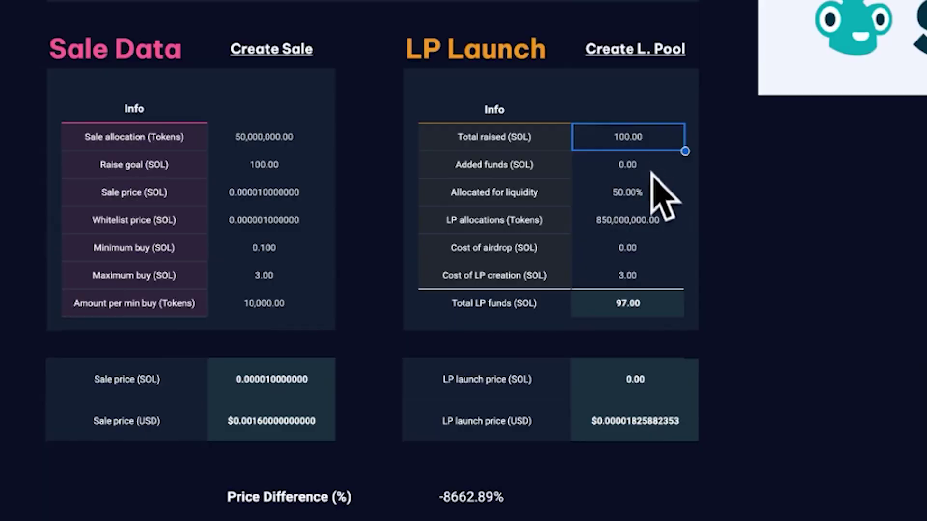
{"action": "left_click", "coordinate": [452, 238]}
{"action": "type", "text": "100"}
{"action": "key", "text": "Return"}
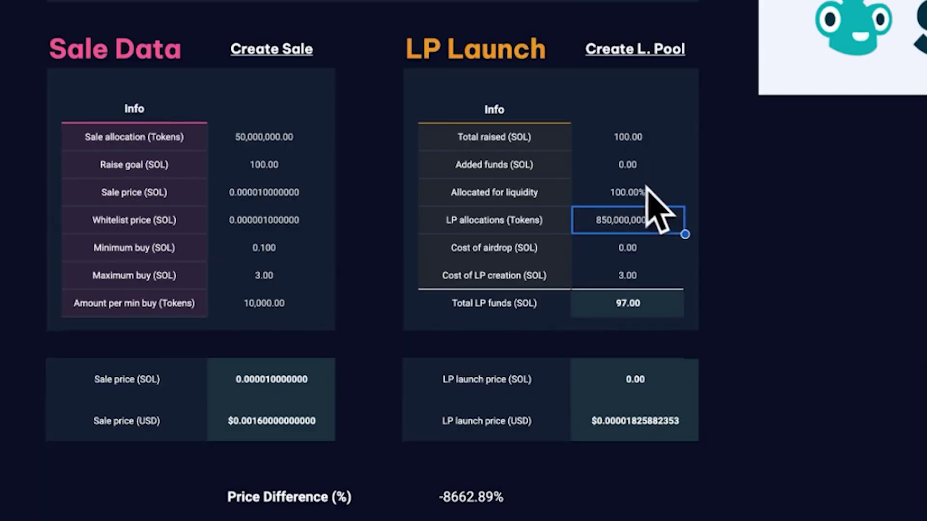
Step: Set the added funds in the LP Launch table to 100 SOL
{"action": "left_click", "coordinate": [501, 176]}
{"action": "left_click", "coordinate": [605, 174]}
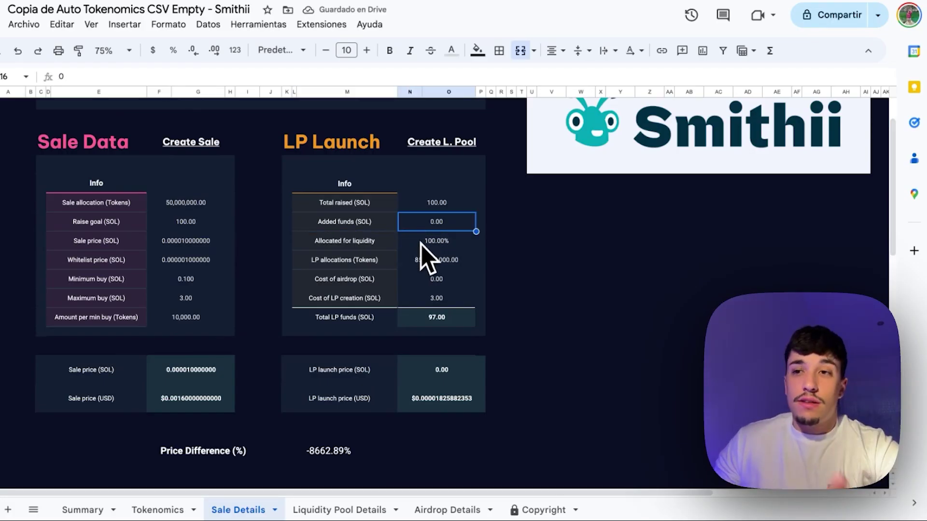
{"action": "type", "text": "100"}
{"action": "key", "text": "Return"}
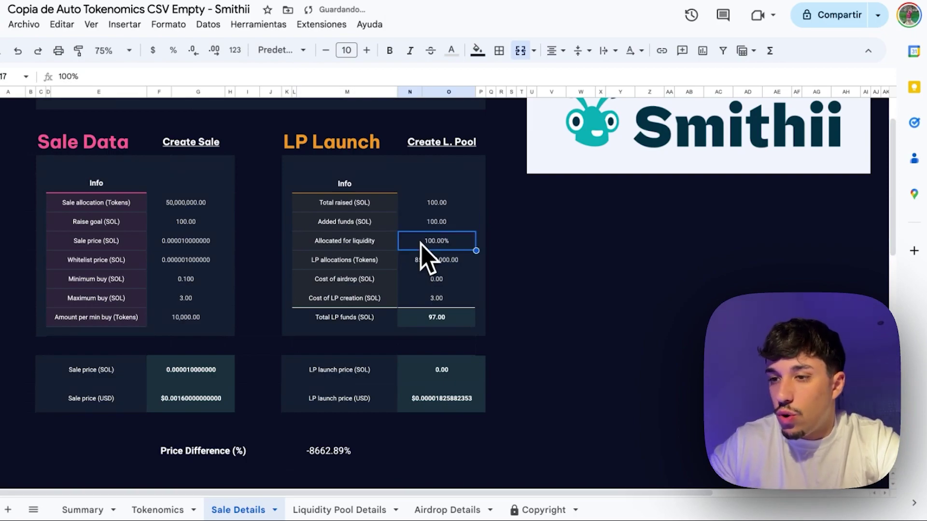
Step: Examine the total LP funds, LP creation and airdrop costs, LP launch prices and price difference on the Sale Details sheet
{"action": "left_click", "coordinate": [625, 303]}
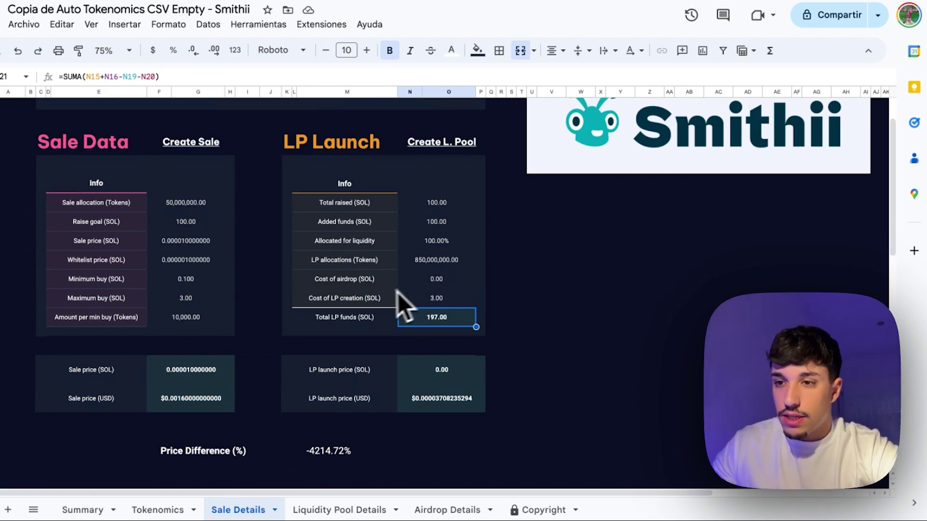
{"action": "left_click_drag", "start_coordinate": [367, 297], "coordinate": [444, 299]}
{"action": "left_click", "coordinate": [445, 300]}
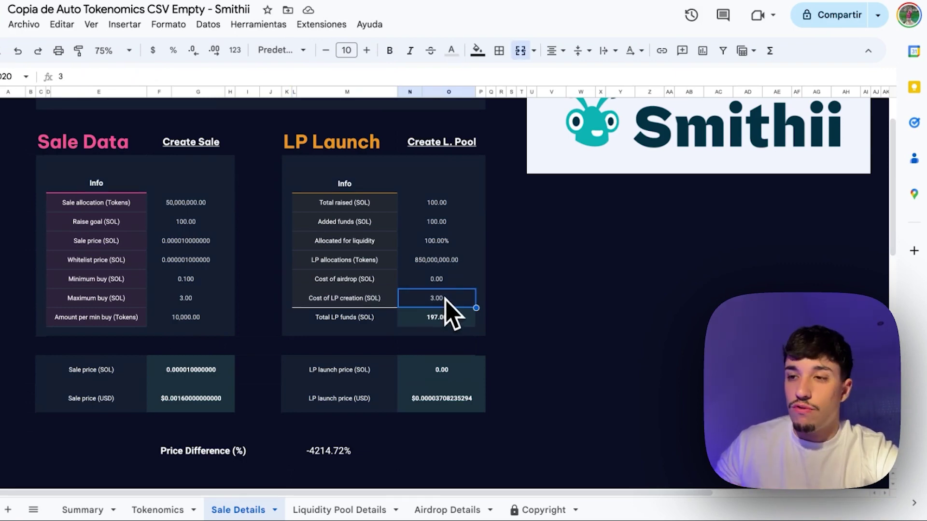
{"action": "key", "text": "Up"}
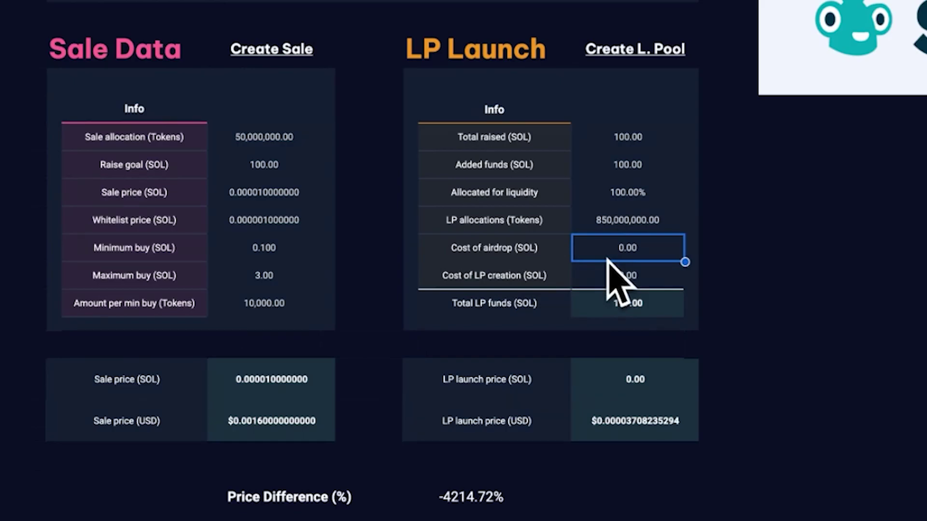
{"action": "left_click", "coordinate": [651, 434]}
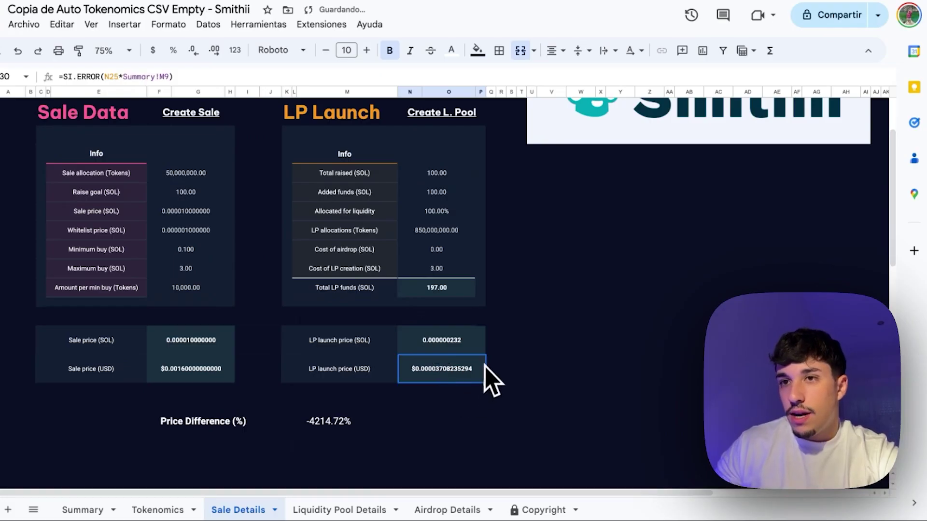
{"action": "left_click", "coordinate": [358, 350]}
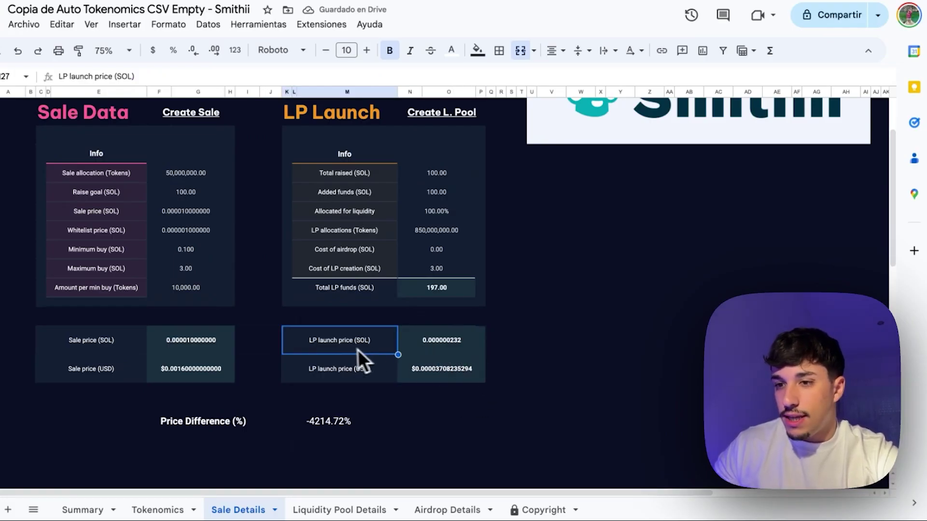
{"action": "key", "text": "Right"}
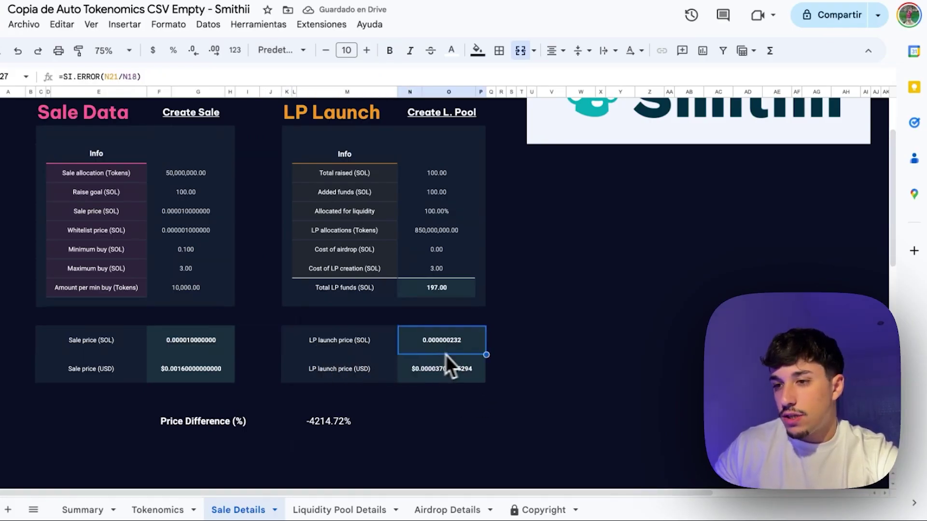
{"action": "left_click", "coordinate": [448, 369]}
{"action": "scroll", "coordinate": [449, 369], "scroll_direction": "down", "scroll_amount": 1}
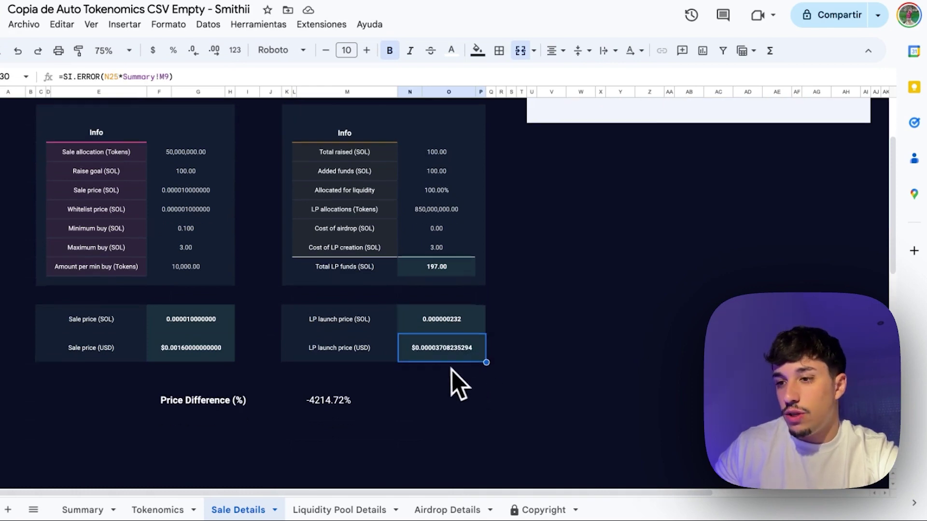
{"action": "scroll", "coordinate": [448, 369], "scroll_direction": "down", "scroll_amount": 1}
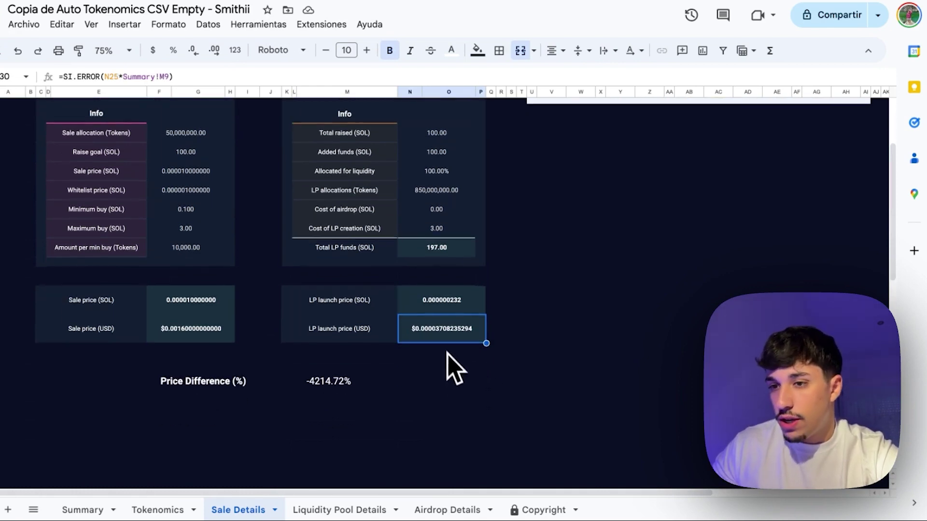
{"action": "left_click", "coordinate": [339, 378]}
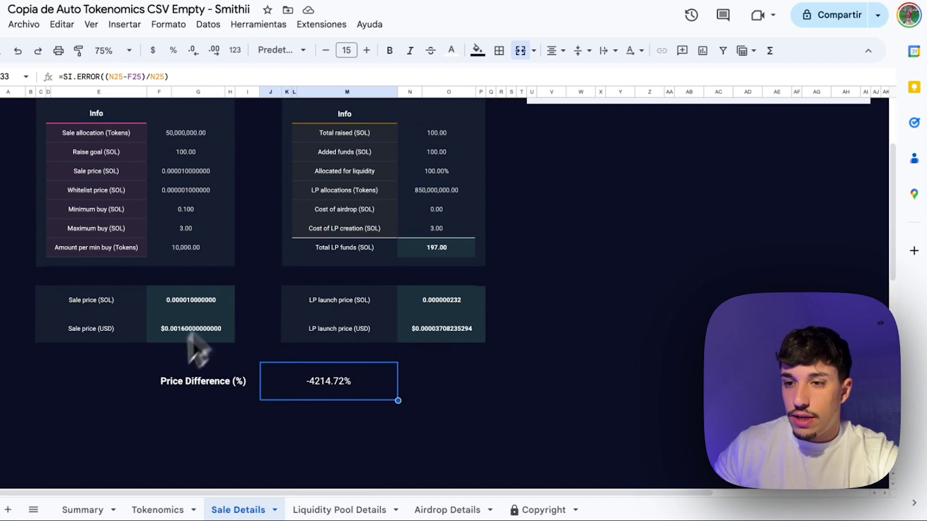
{"action": "left_click_drag", "start_coordinate": [203, 381], "coordinate": [363, 389]}
{"action": "left_click", "coordinate": [363, 388]}
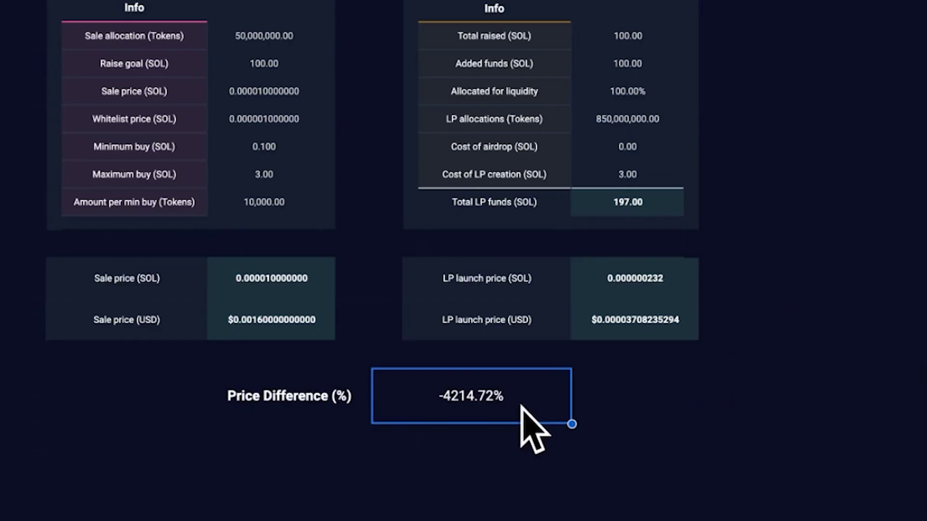
Step: Examine the sale price, LP launch price and price difference on the Sale Details sheet of the filled-in example spreadsheet
{"action": "left_click", "coordinate": [550, 289]}
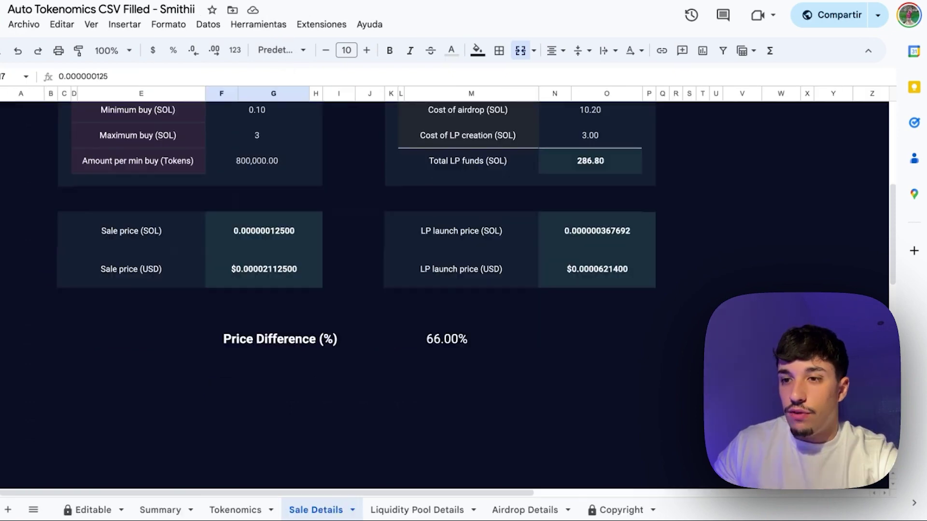
{"action": "scroll", "coordinate": [372, 347], "scroll_direction": "up", "scroll_amount": 3}
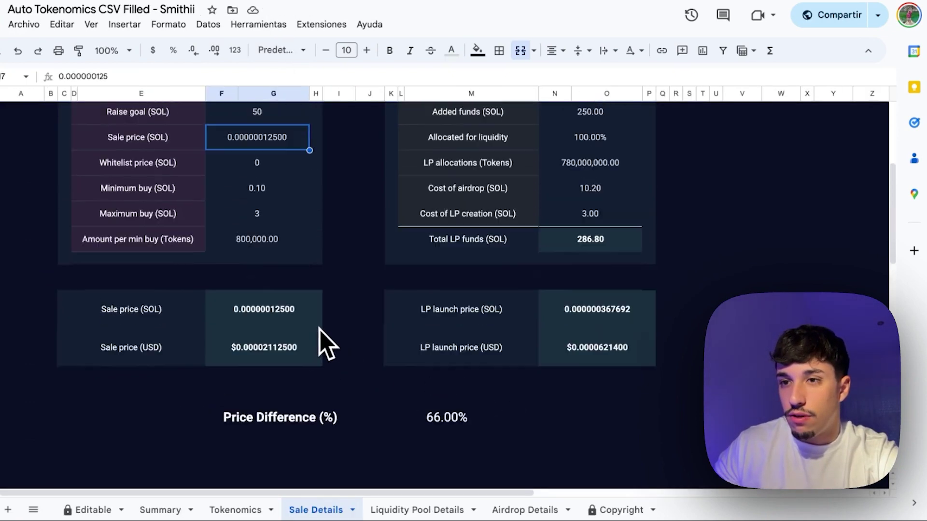
{"action": "scroll", "coordinate": [367, 318], "scroll_direction": "up", "scroll_amount": 3}
{"action": "scroll", "coordinate": [399, 331], "scroll_direction": "down", "scroll_amount": 5}
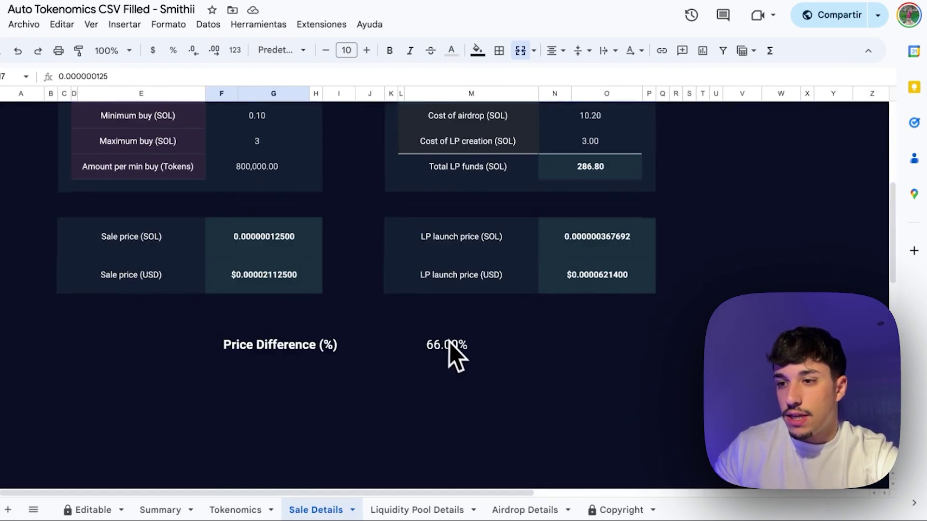
{"action": "left_click", "coordinate": [448, 343]}
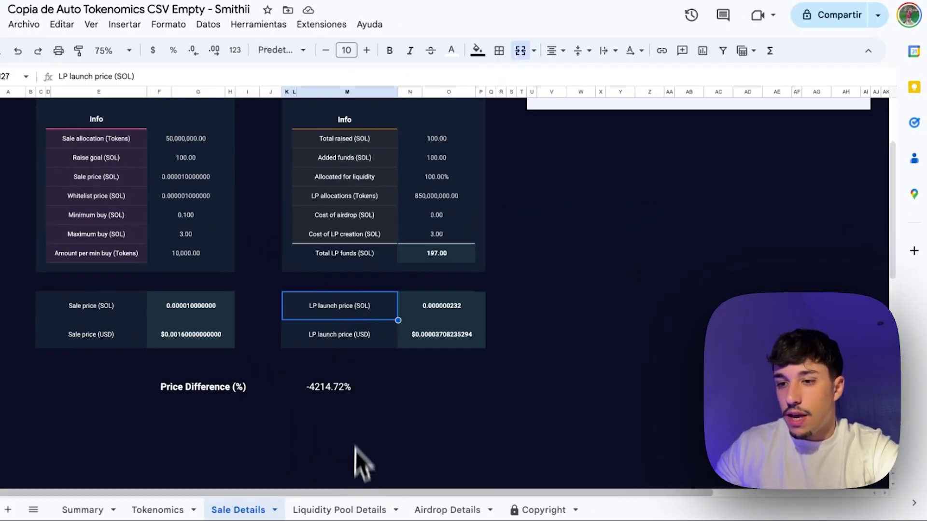
Step: Open the Liquidity Pool Details sheet of the copied spreadsheet
{"action": "left_click", "coordinate": [340, 512]}
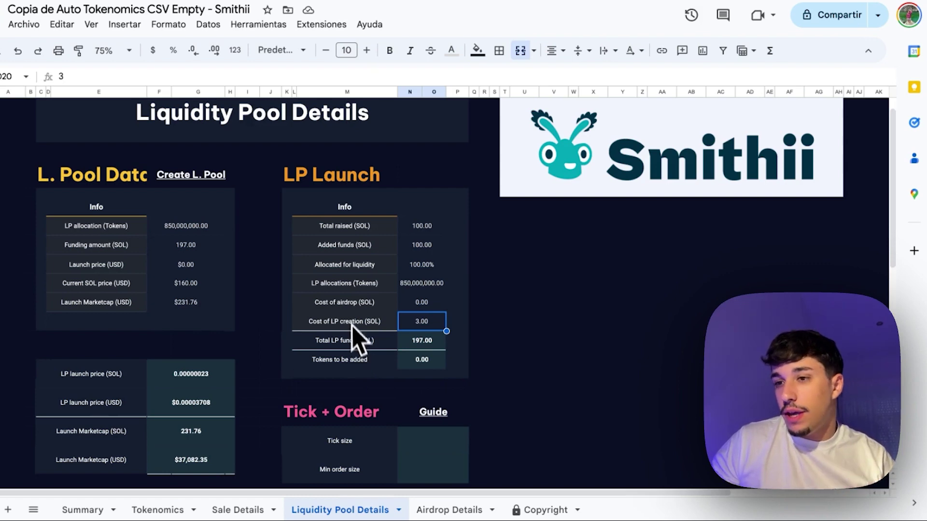
Step: Compare the LP Launch table on the Sale Details sheet with the LP Launch table on the Liquidity Pool Details sheet
{"action": "left_click", "coordinate": [266, 511]}
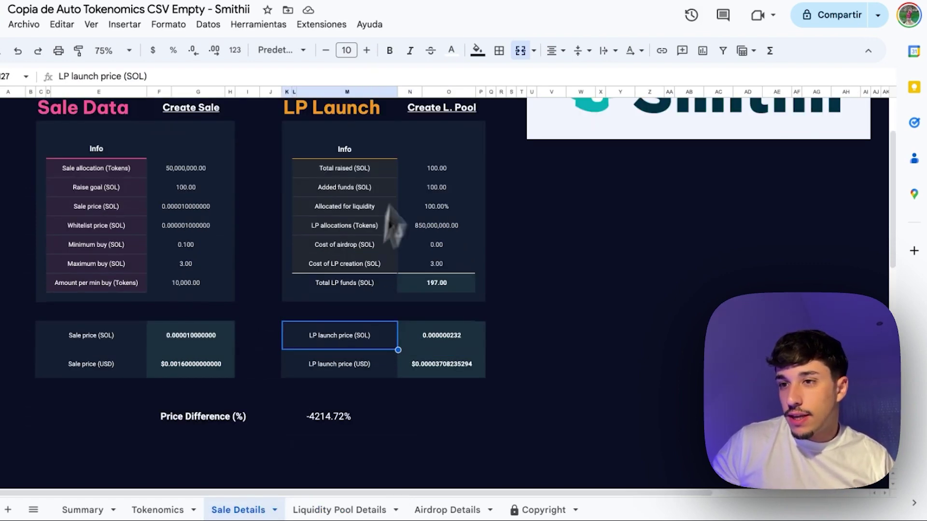
{"action": "left_click_drag", "start_coordinate": [338, 133], "coordinate": [430, 296]}
{"action": "left_click", "coordinate": [355, 507]}
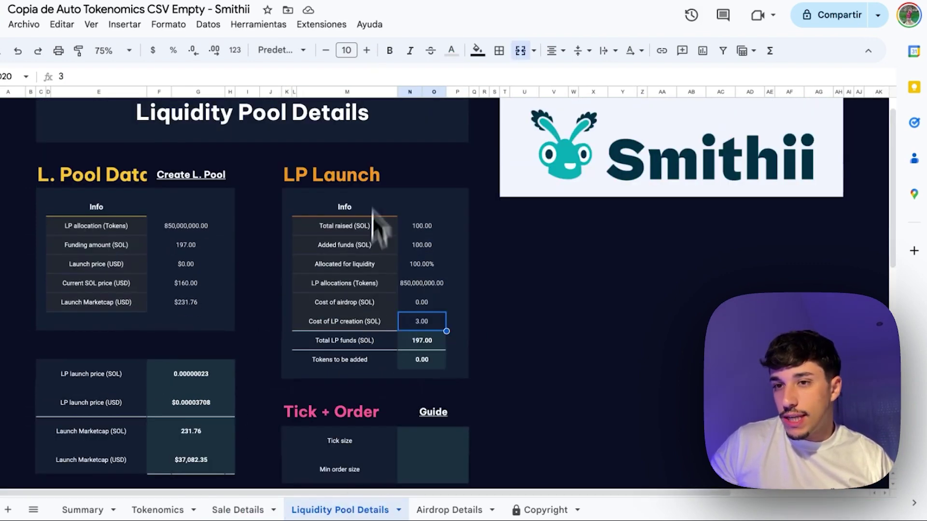
{"action": "left_click_drag", "start_coordinate": [338, 175], "coordinate": [450, 331]}
Step: Examine the LP allocation, funding amount, launch price and launch market cap on the Liquidity Pool Details sheet
{"action": "left_click", "coordinate": [184, 226]}
{"action": "left_click", "coordinate": [177, 244]}
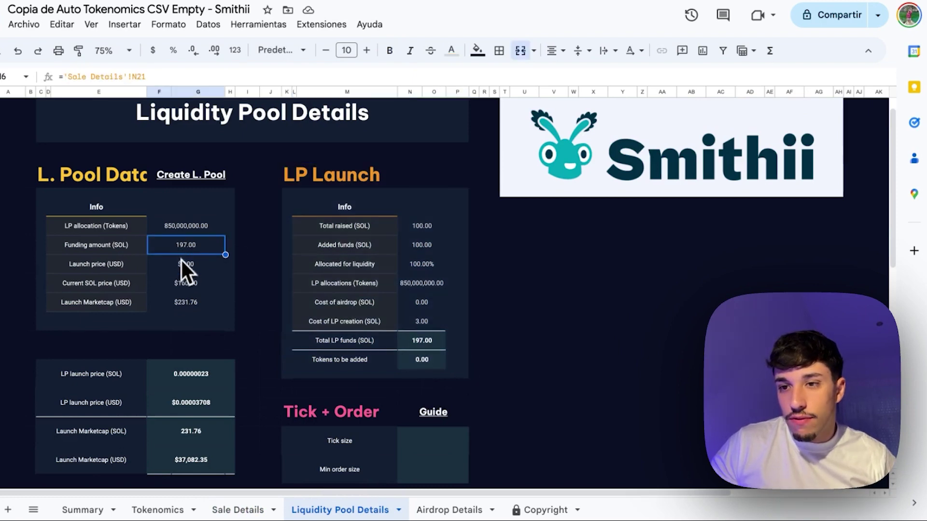
{"action": "left_click", "coordinate": [182, 261]}
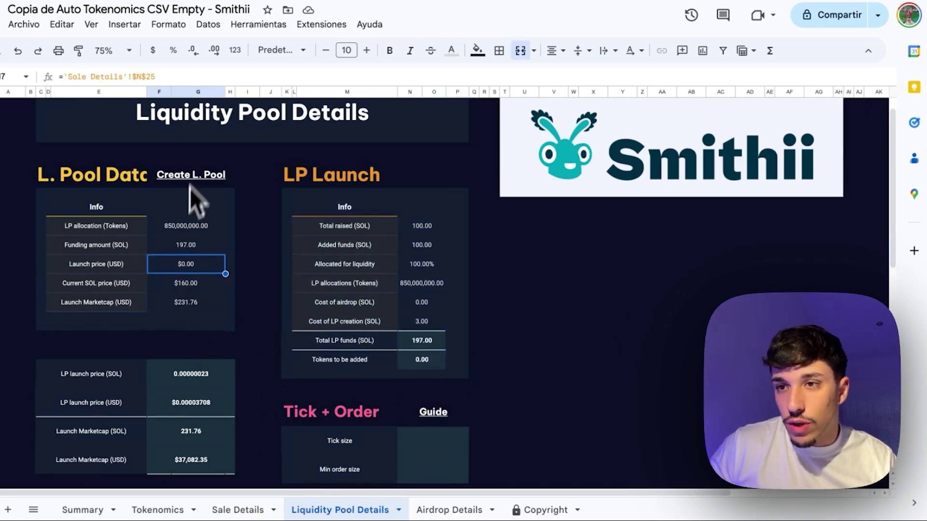
{"action": "left_click", "coordinate": [181, 305]}
{"action": "left_click_drag", "start_coordinate": [114, 309], "coordinate": [184, 303]}
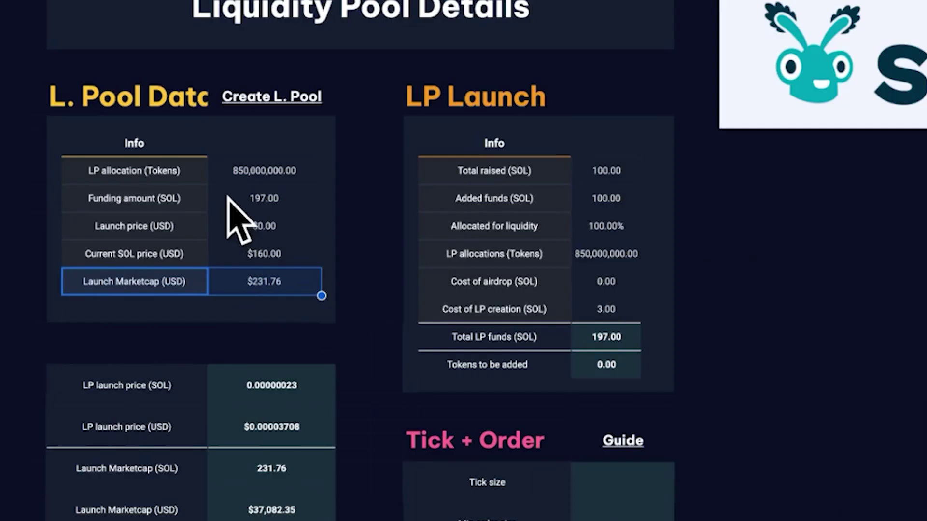
{"action": "left_click", "coordinate": [494, 198]}
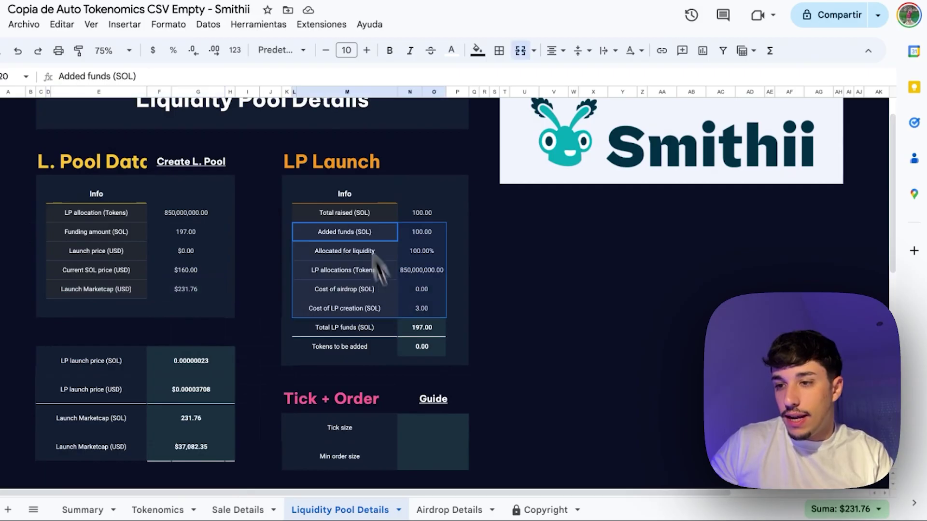
{"action": "left_click", "coordinate": [126, 510]}
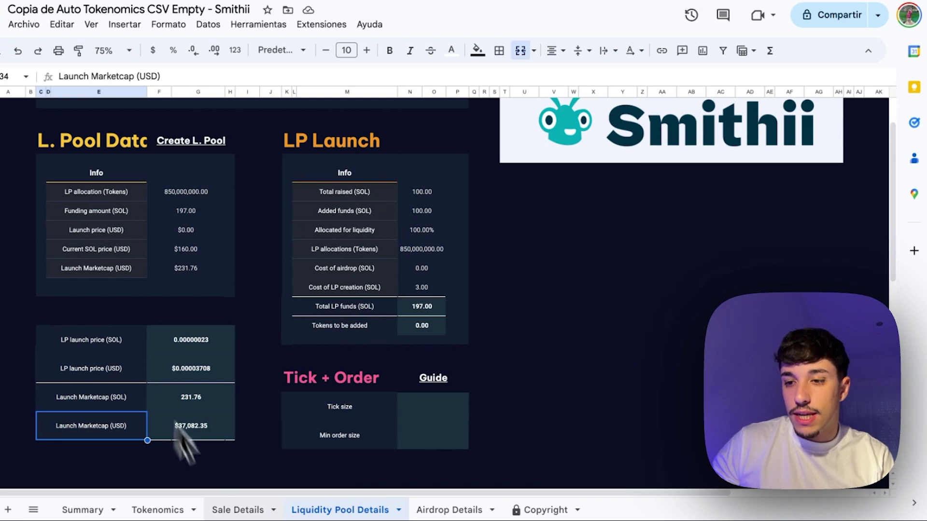
Step: Clear the total raised, added funds and allocated for liquidity values in the LP Launch table of the Sale Details sheet
{"action": "left_click", "coordinate": [237, 510]}
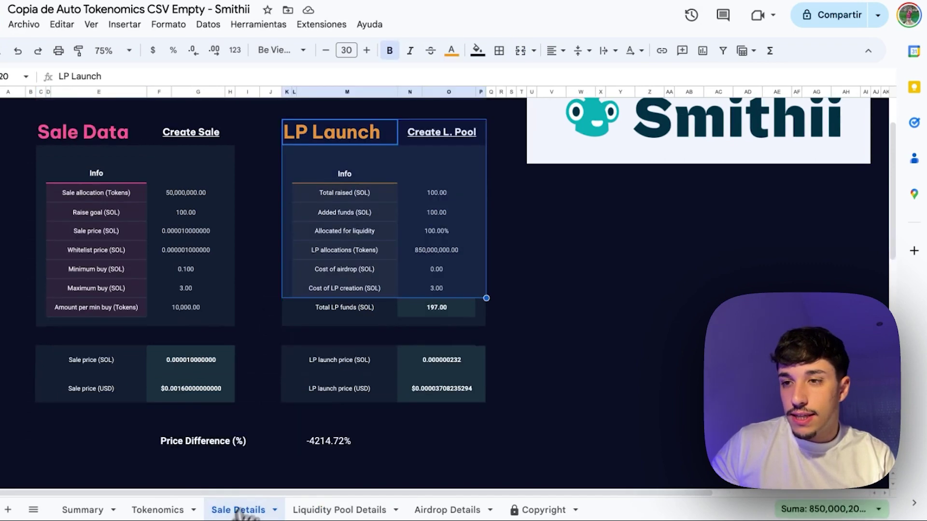
{"action": "left_click", "coordinate": [430, 196]}
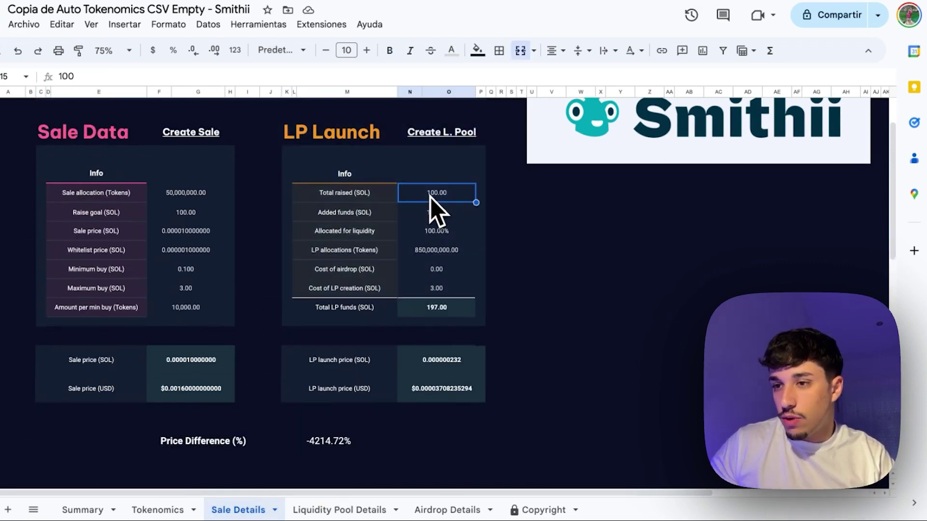
{"action": "left_click_drag", "start_coordinate": [433, 200], "coordinate": [447, 307]}
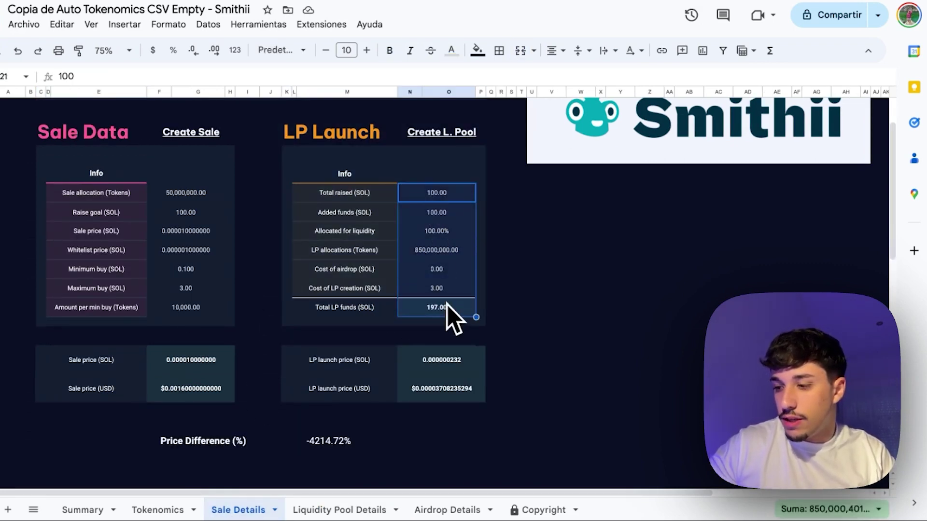
{"action": "key", "text": "Delete"}
{"action": "left_click", "coordinate": [541, 278]}
Step: On the Liquidity Pool Details sheet, set the L. Pool Data funding amount to 100 SOL and the launch price to 0.0003 USD
{"action": "left_click", "coordinate": [338, 510]}
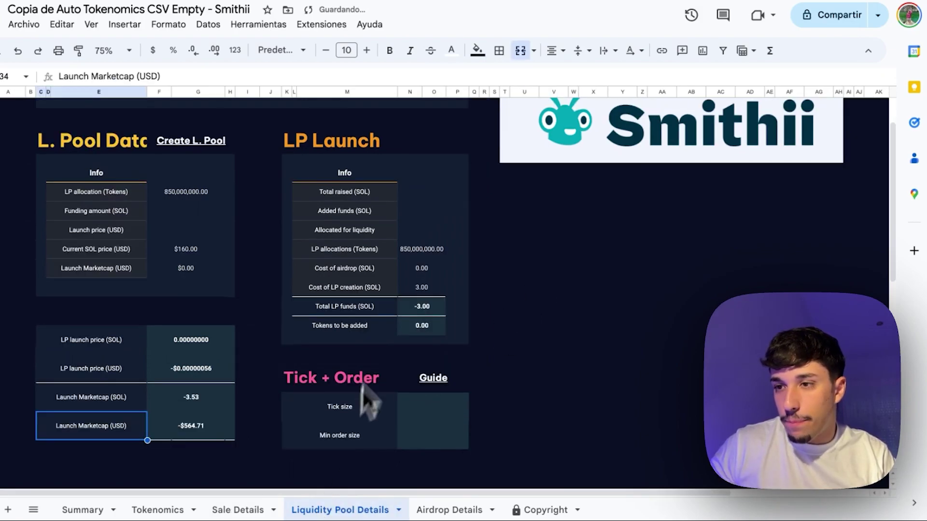
{"action": "left_click_drag", "start_coordinate": [421, 192], "coordinate": [421, 336]}
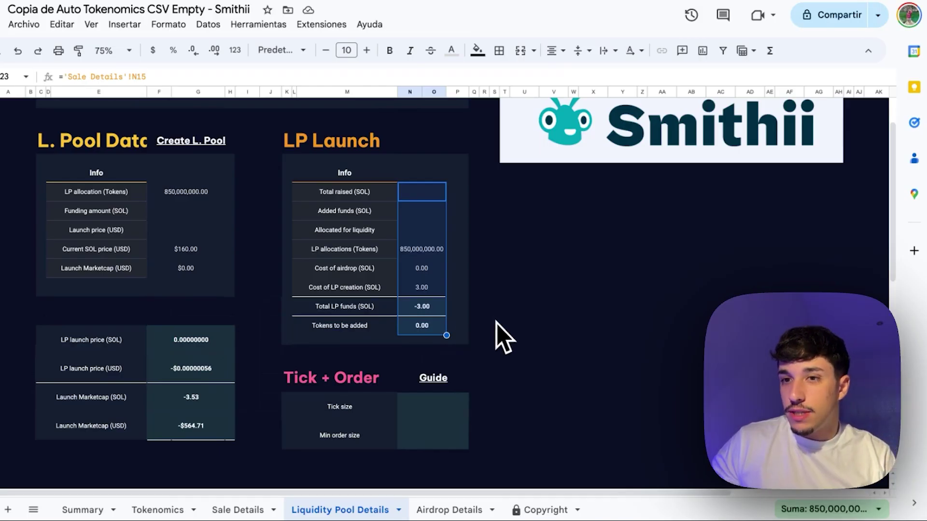
{"action": "left_click", "coordinate": [164, 214]}
{"action": "left_click", "coordinate": [112, 198]}
{"action": "left_click", "coordinate": [167, 223]}
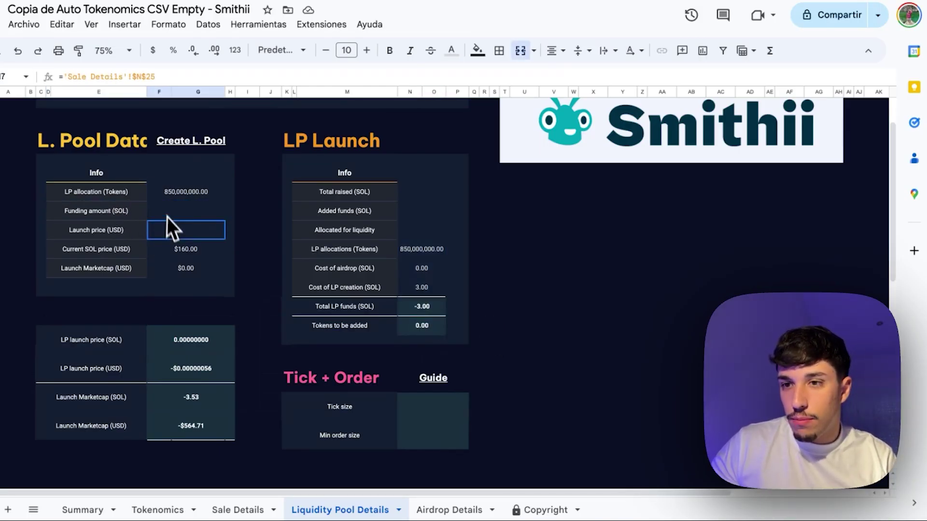
{"action": "left_click", "coordinate": [135, 216]}
{"action": "left_click", "coordinate": [186, 215]}
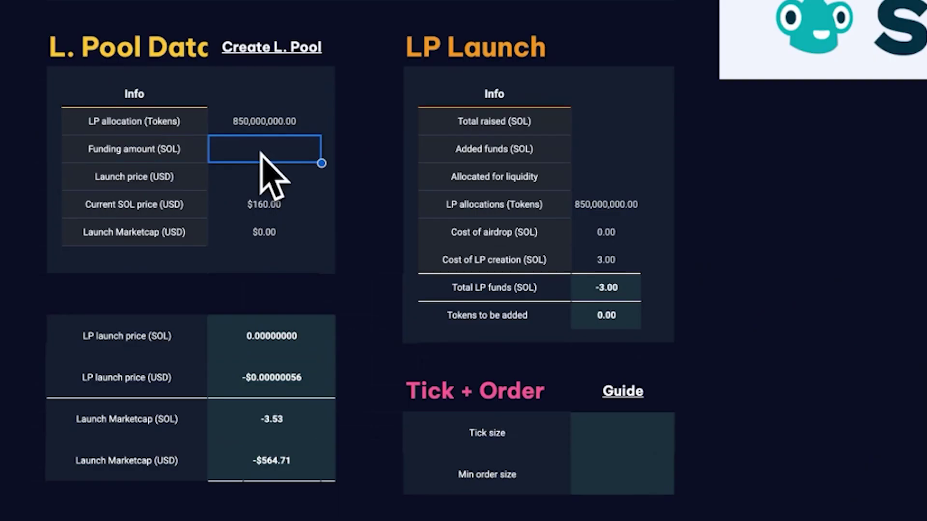
{"action": "type", "text": "100"}
{"action": "left_click", "coordinate": [214, 241]}
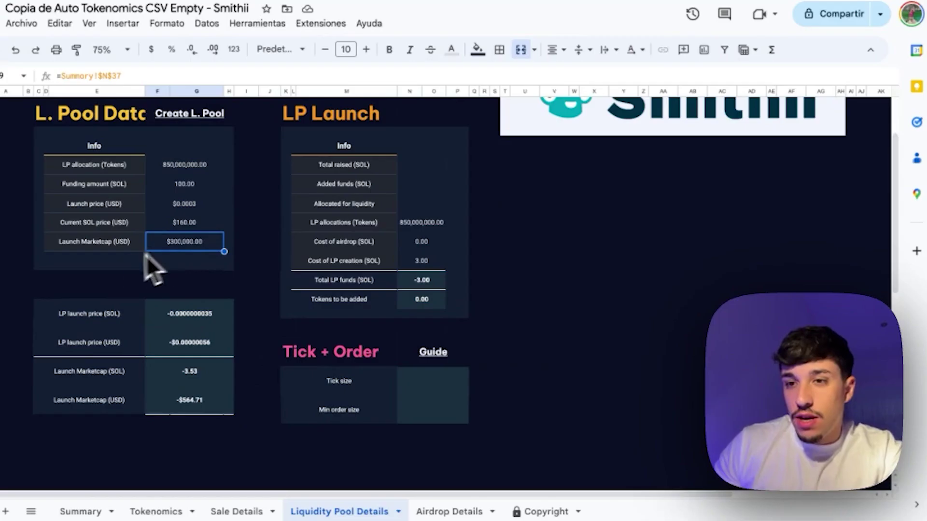
{"action": "left_click", "coordinate": [165, 205]}
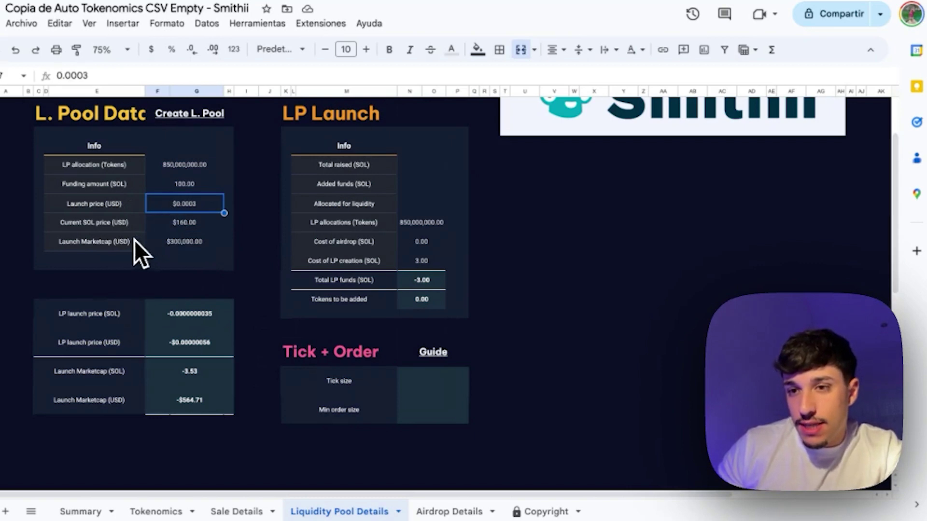
{"action": "left_click", "coordinate": [167, 243]}
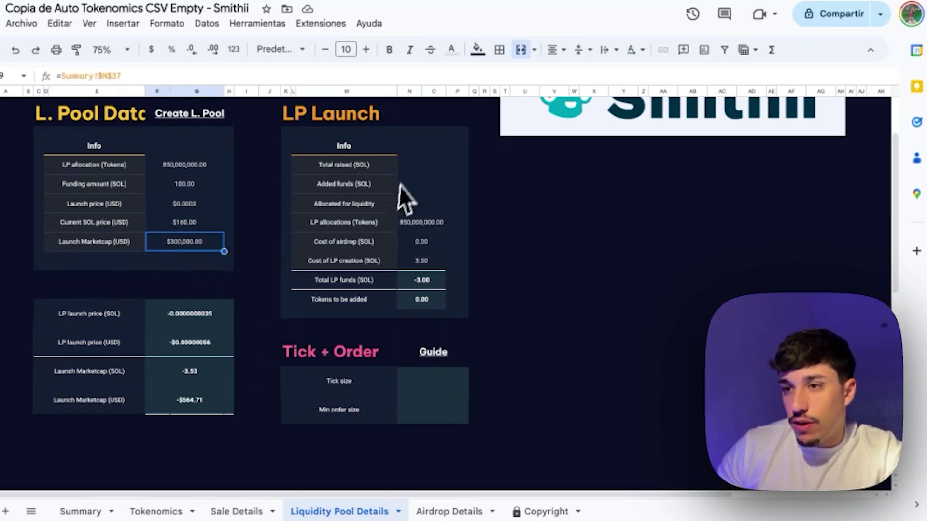
Step: Set the total raised in the LP Launch table of the Liquidity Pool Details sheet to 0 SOL
{"action": "left_click", "coordinate": [430, 169]}
{"action": "left_click", "coordinate": [429, 198]}
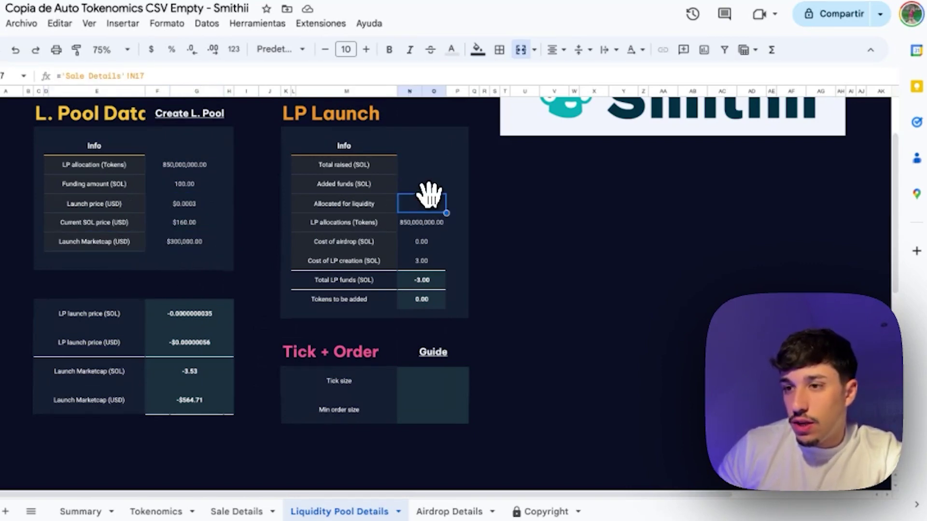
{"action": "left_click_drag", "start_coordinate": [344, 165], "coordinate": [459, 173]}
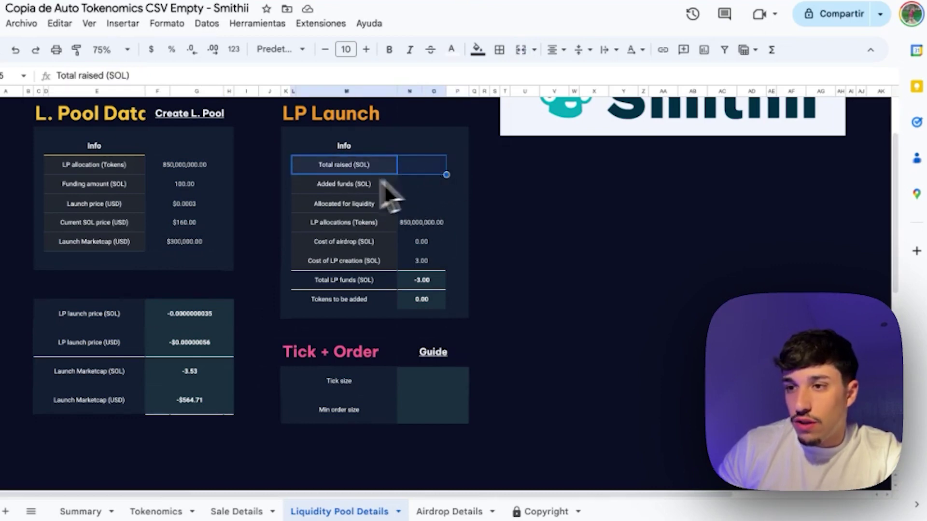
{"action": "double_click", "coordinate": [422, 168]}
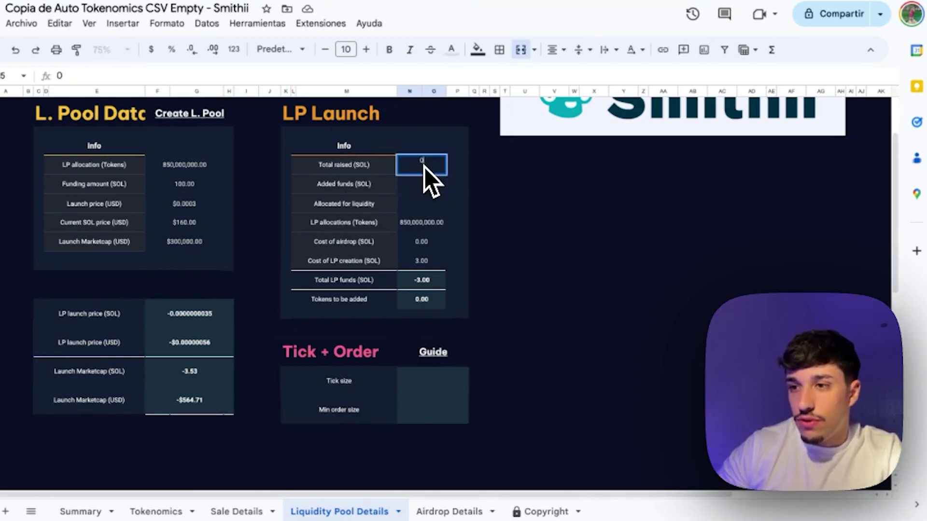
{"action": "key", "text": "Return"}
Step: Set the LP Launch table's added funds to 100 SOL and the share allocated for liquidity to 100%
{"action": "left_click", "coordinate": [367, 191]}
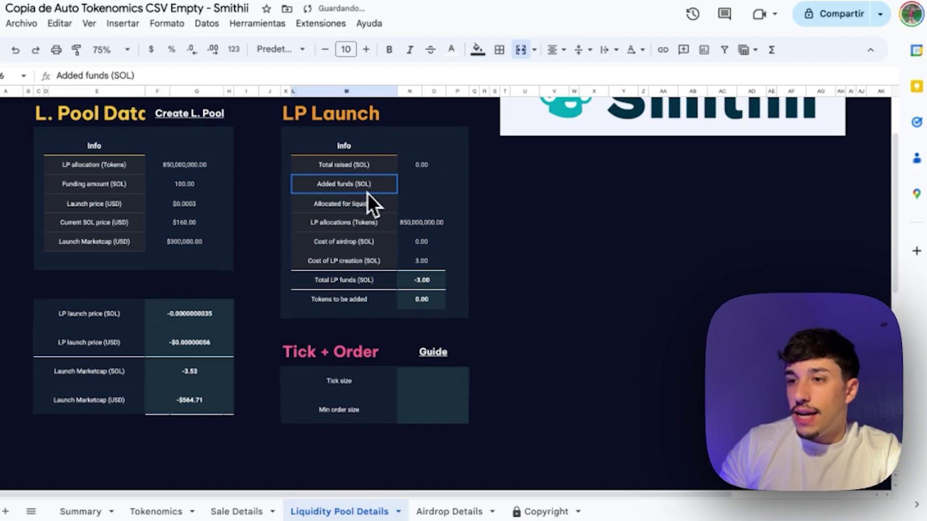
{"action": "left_click", "coordinate": [432, 187]}
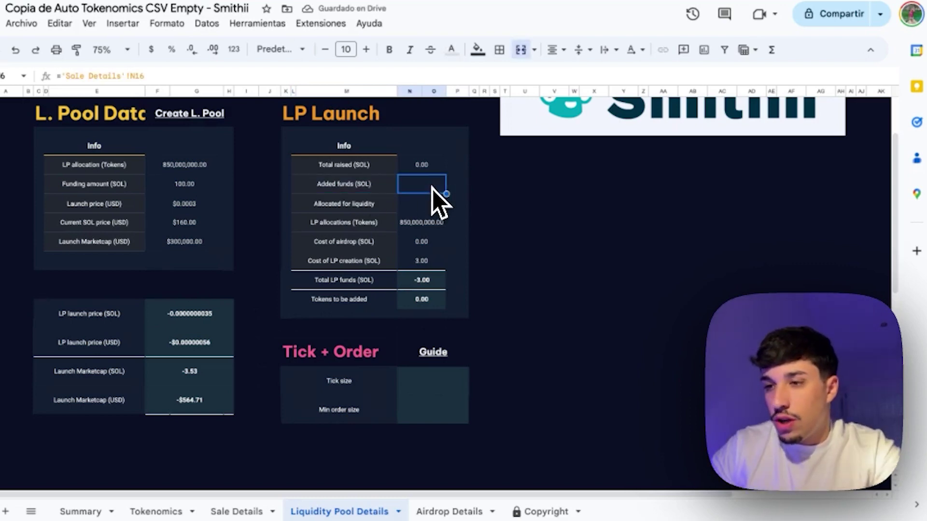
{"action": "type", "text": "100"}
{"action": "key", "text": "Return"}
{"action": "left_click", "coordinate": [421, 192]}
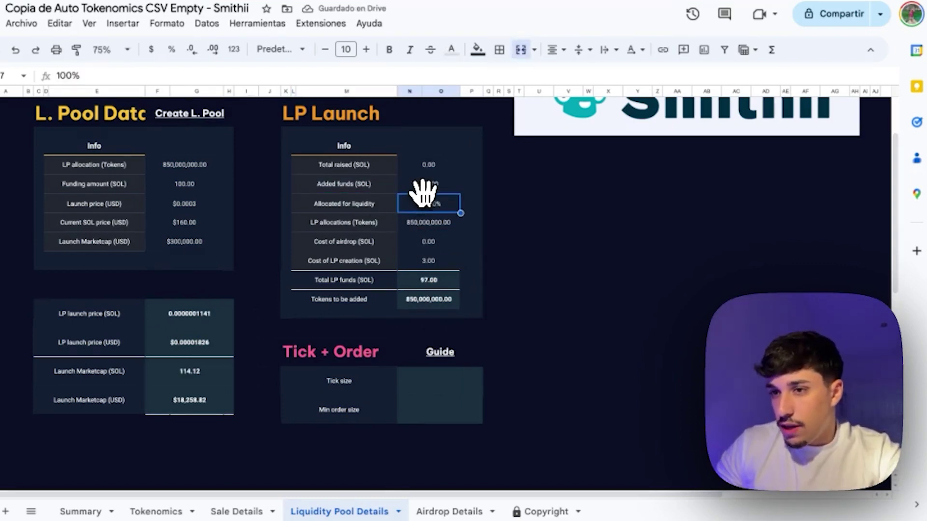
{"action": "left_click", "coordinate": [421, 207]}
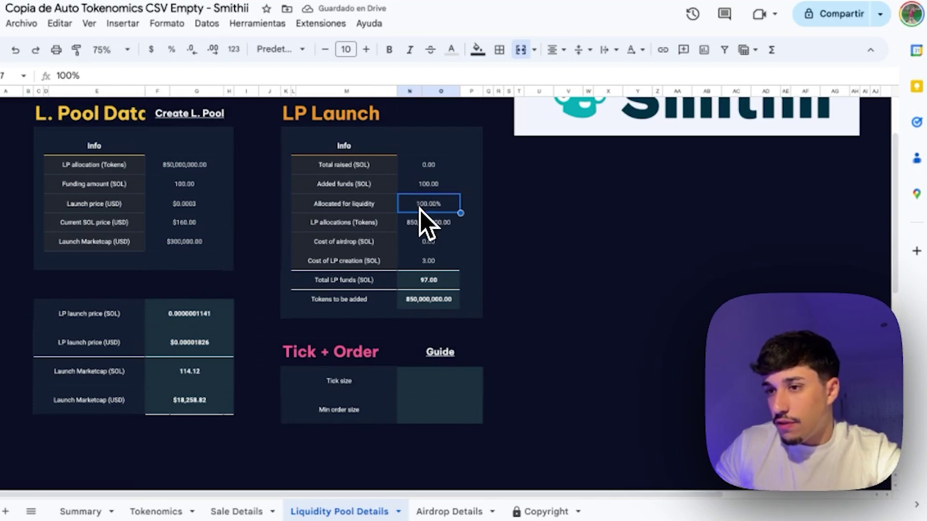
Step: Examine the LP token allocation, tokens to be added, liquidity share, airdrop cost and LP creation cost in the LP Launch table
{"action": "left_click", "coordinate": [423, 225]}
{"action": "left_click", "coordinate": [372, 230]}
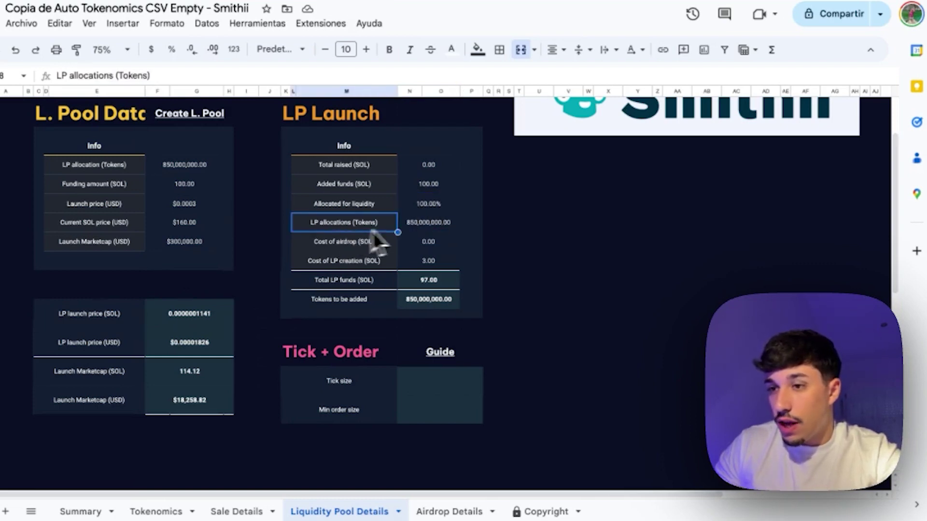
{"action": "left_click", "coordinate": [416, 223]}
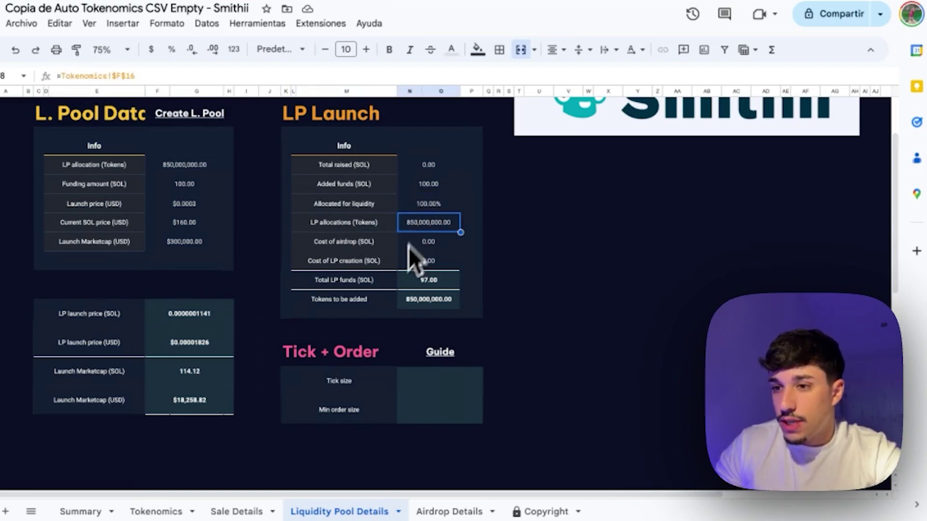
{"action": "left_click", "coordinate": [429, 302]}
{"action": "left_click_drag", "start_coordinate": [363, 306], "coordinate": [430, 300]}
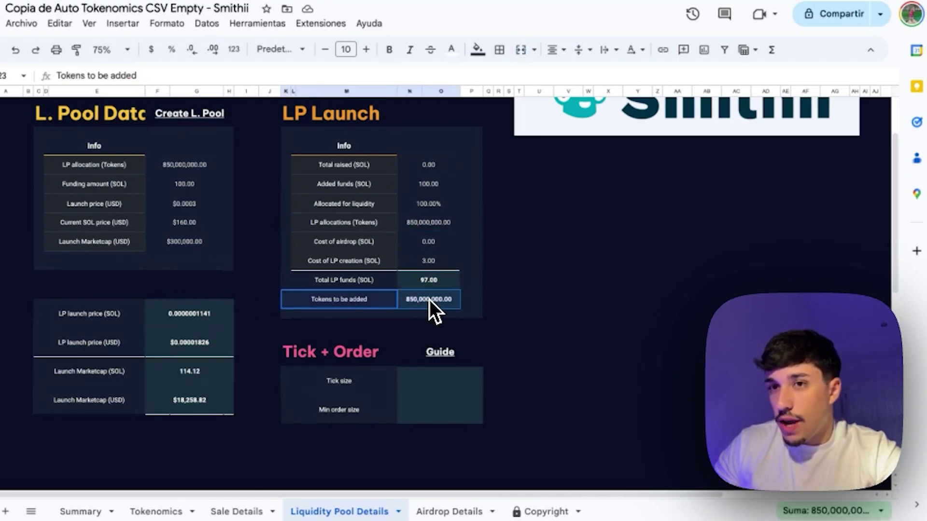
{"action": "left_click", "coordinate": [424, 242]}
{"action": "key", "text": "Up"}
{"action": "key", "text": "Up"}
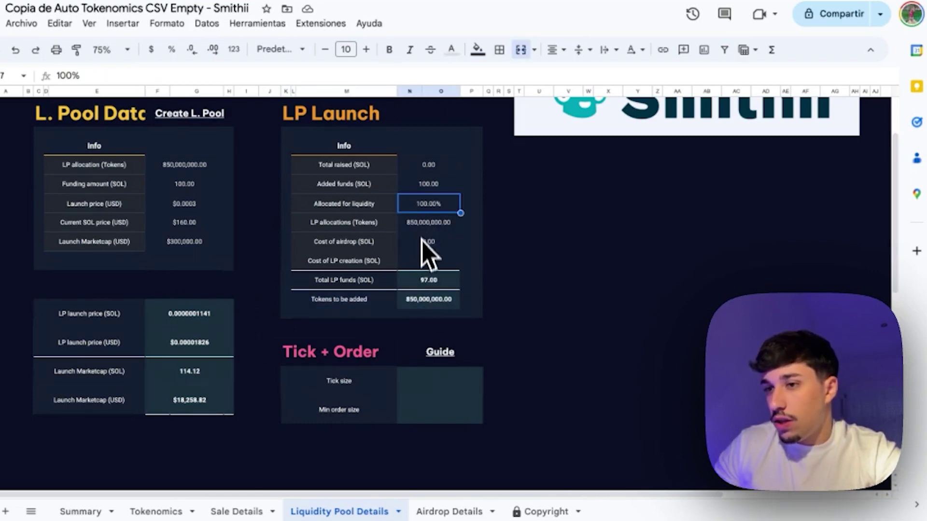
{"action": "left_click", "coordinate": [419, 240]}
{"action": "key", "text": "Down"}
{"action": "key", "text": "Down"}
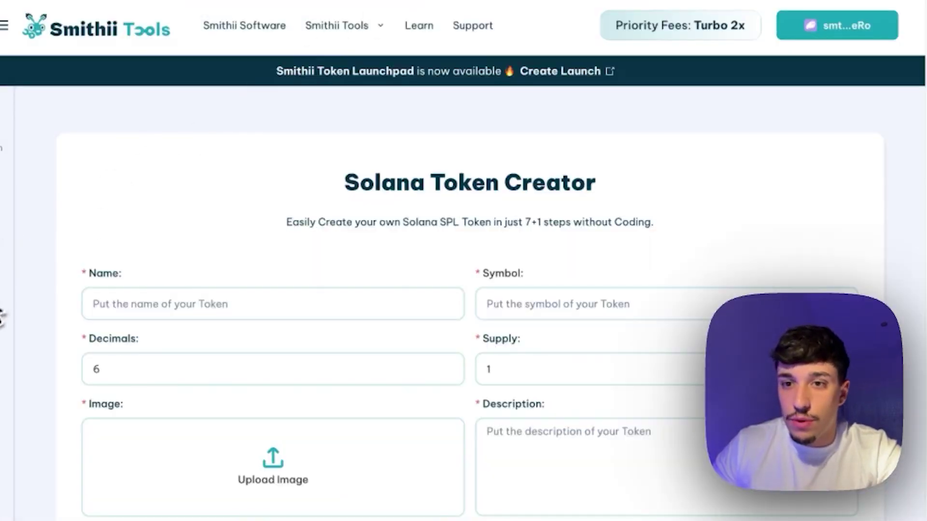
Step: Open the liquidity pool creation form in Smithii Tools and examine the base and quote amounts under Add liquidity
{"action": "left_click", "coordinate": [2, 304]}
{"action": "scroll", "coordinate": [284, 294], "scroll_direction": "down", "scroll_amount": 8}
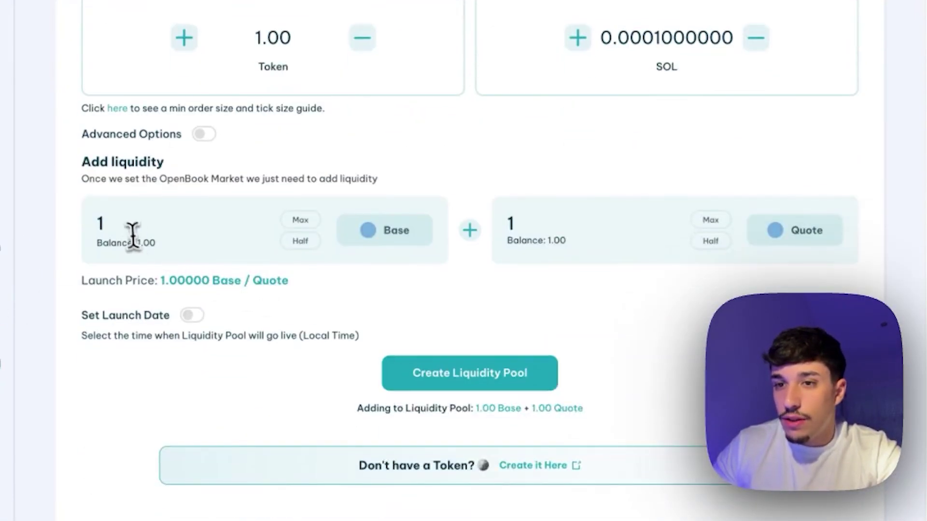
{"action": "left_click_drag", "start_coordinate": [132, 232], "coordinate": [77, 227]}
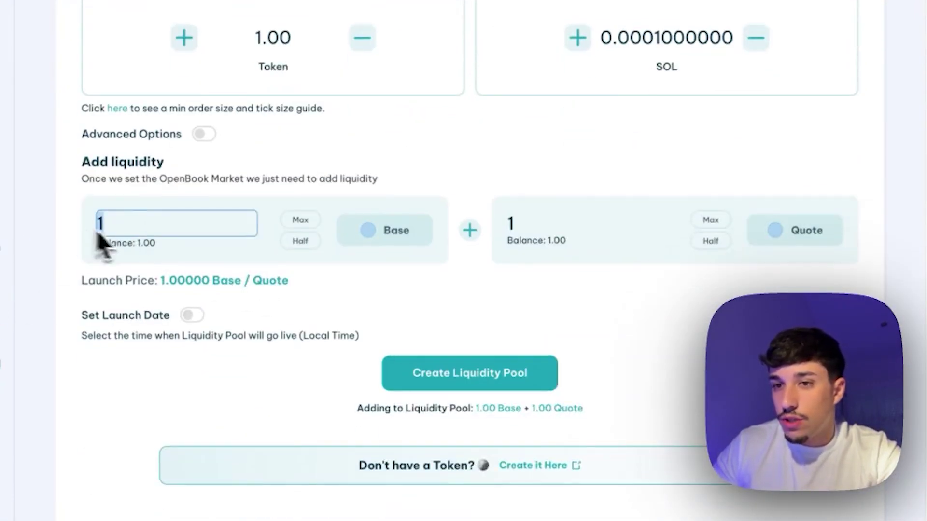
{"action": "left_click_drag", "start_coordinate": [512, 223], "coordinate": [490, 234]}
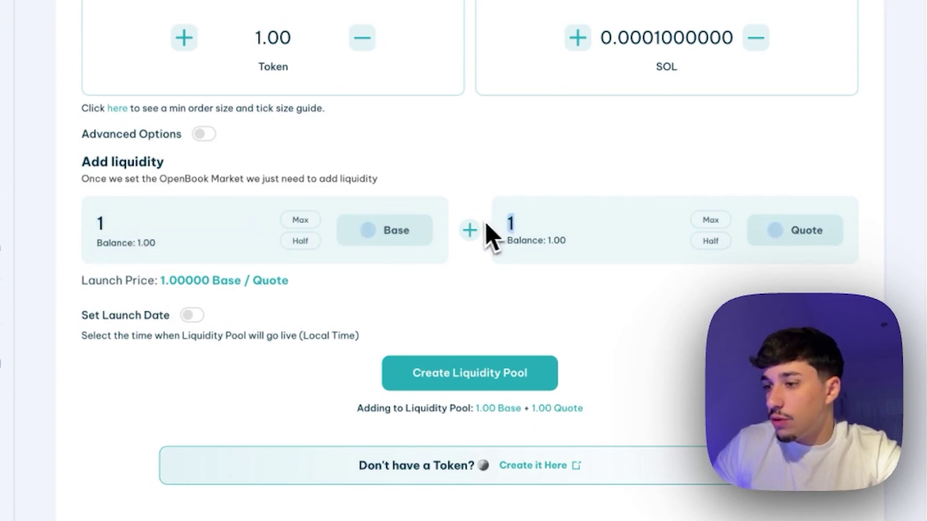
Step: Examine the total LP funds and tokens to be added in the filled-in example spreadsheet and in the copied spreadsheet
{"action": "left_click", "coordinate": [379, 2]}
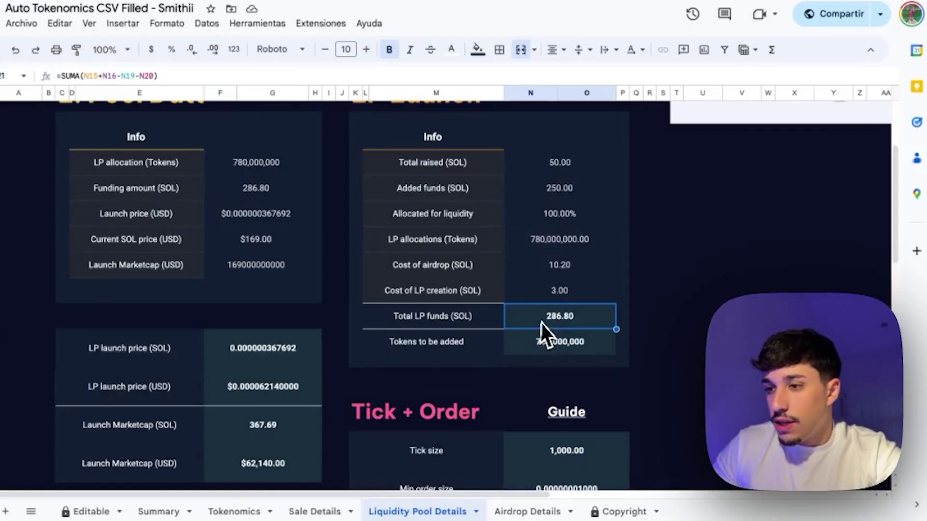
{"action": "left_click", "coordinate": [556, 348]}
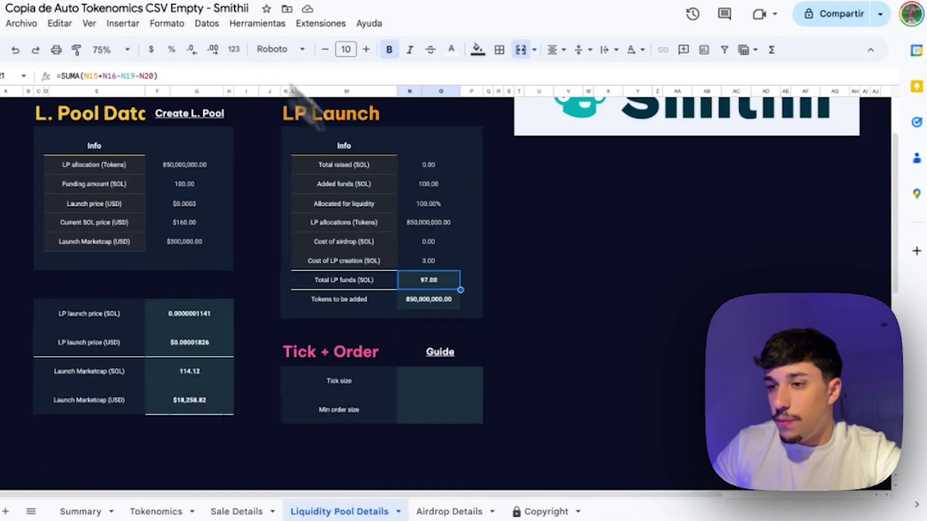
{"action": "left_click", "coordinate": [425, 300]}
{"action": "key", "text": "Up"}
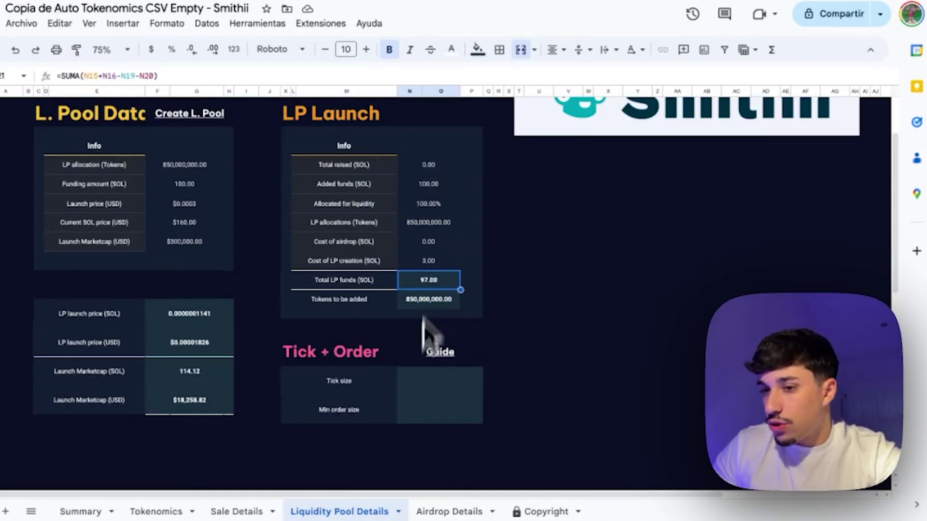
Step: Examine the tick size and min order size rows, and open the guide image linked for the Tick + Order table
{"action": "scroll", "coordinate": [384, 290], "scroll_direction": "down", "scroll_amount": 1}
{"action": "left_click", "coordinate": [340, 363]}
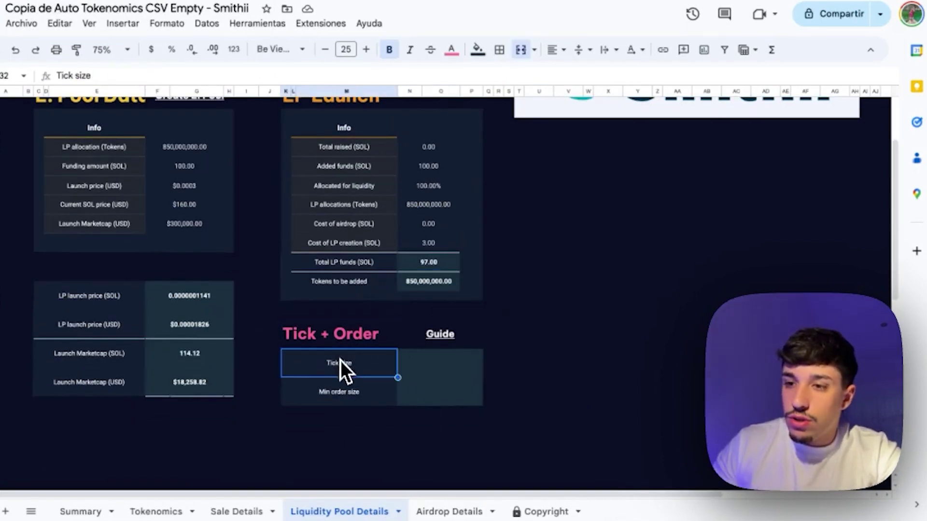
{"action": "left_click", "coordinate": [338, 394]}
{"action": "left_click", "coordinate": [327, 360]}
{"action": "left_click", "coordinate": [338, 394]}
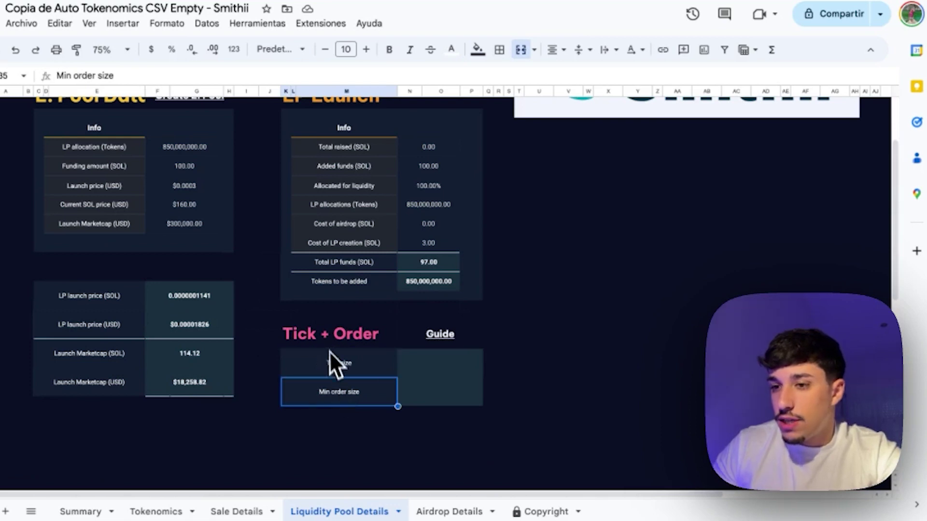
{"action": "left_click", "coordinate": [392, 346]}
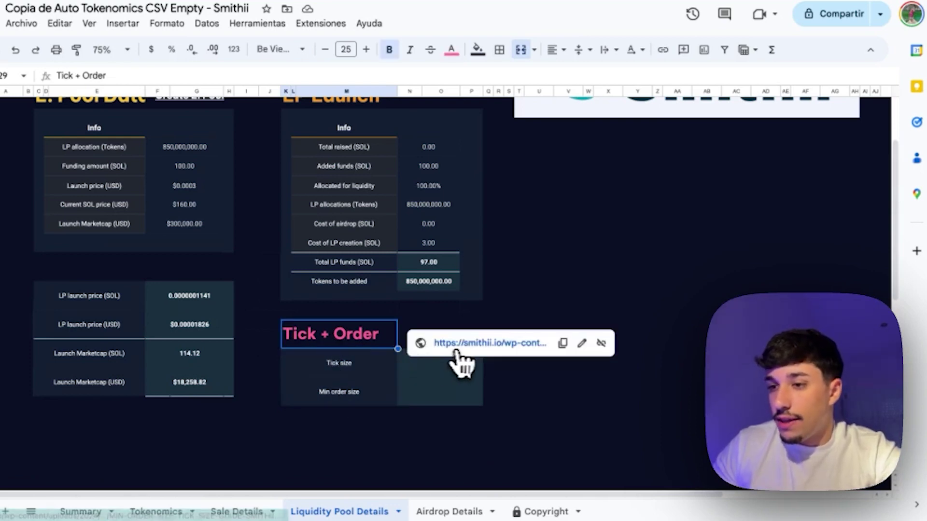
{"action": "left_click", "coordinate": [464, 345]}
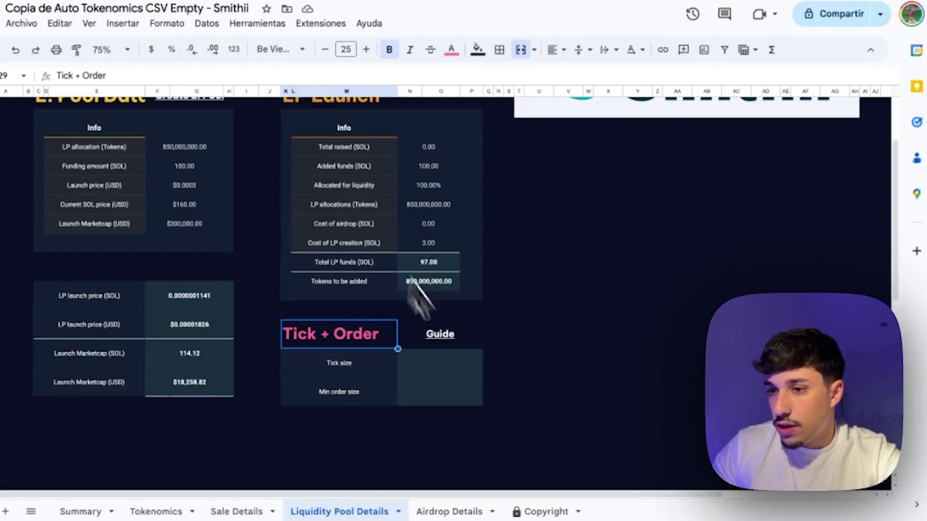
Step: Set the tick size to 100 and the min order size to 0.00000001 in the Tick + Order table
{"action": "left_click", "coordinate": [421, 367]}
{"action": "type", "text": "1"}
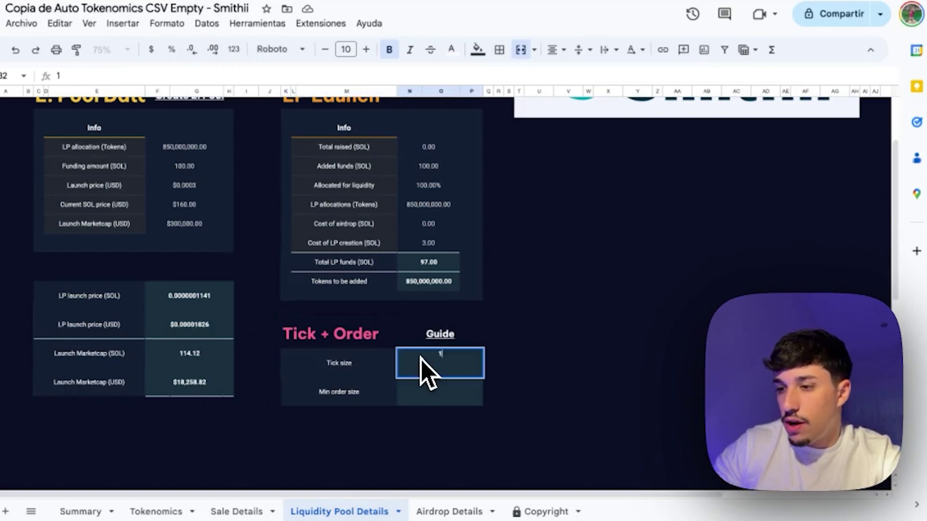
{"action": "type", "text": "00"}
{"action": "key", "text": "Return"}
{"action": "type", "text": "0."}
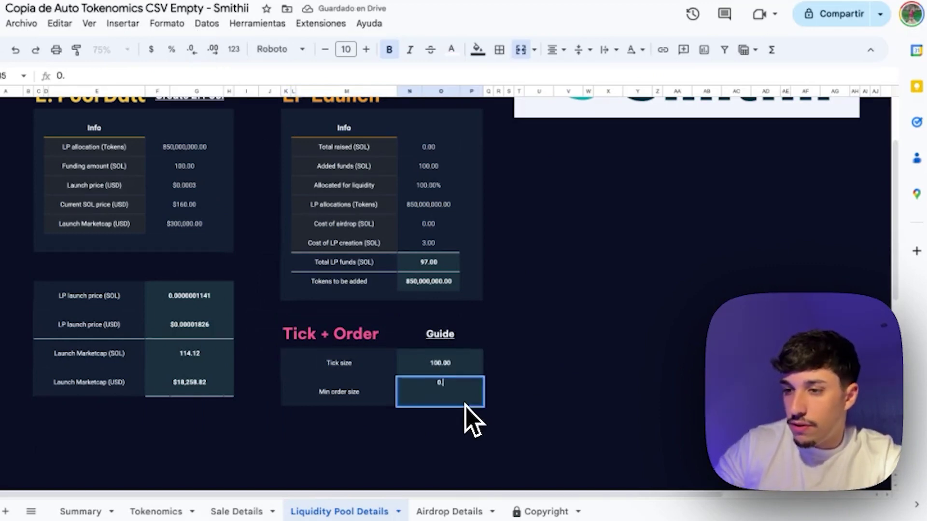
{"action": "type", "text": "0000000"}
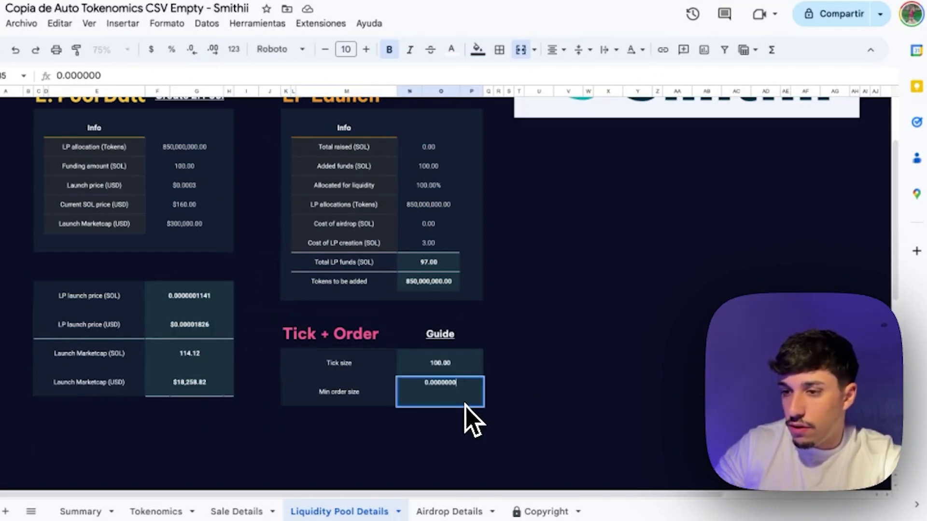
{"action": "type", "text": "1"}
{"action": "key", "text": "Return"}
Step: Increase the decimal places displayed for the min order size value to eight
{"action": "left_click", "coordinate": [212, 49]}
{"action": "left_click", "coordinate": [212, 49]}
{"action": "left_click", "coordinate": [212, 50]}
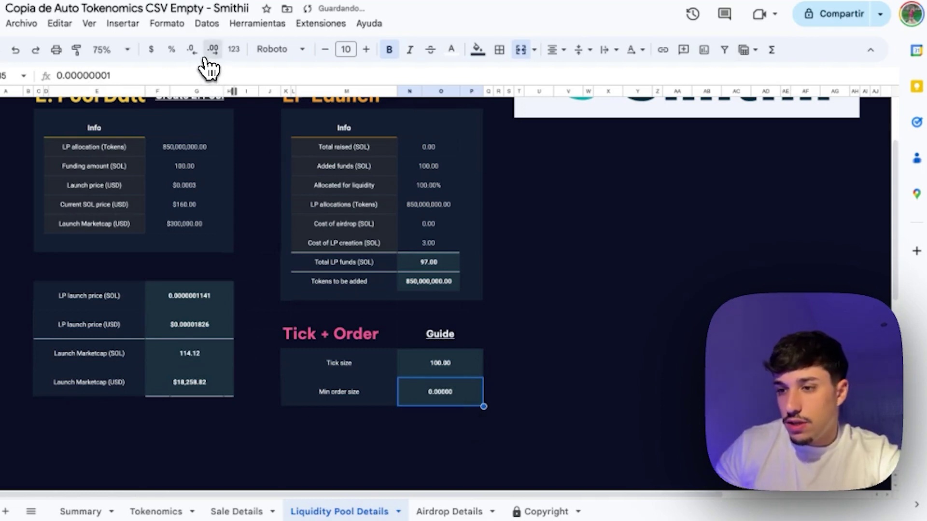
{"action": "left_click", "coordinate": [207, 57]}
{"action": "left_click", "coordinate": [206, 57]}
{"action": "left_click", "coordinate": [207, 57]}
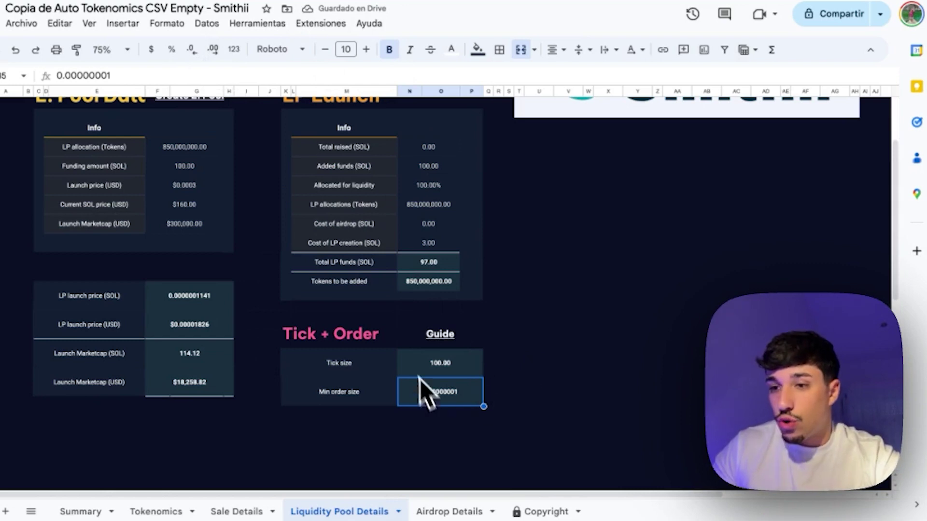
Step: Examine the LP launch price and launch market cap in SOL and USD below the L. Pool Data table
{"action": "left_click", "coordinate": [190, 295]}
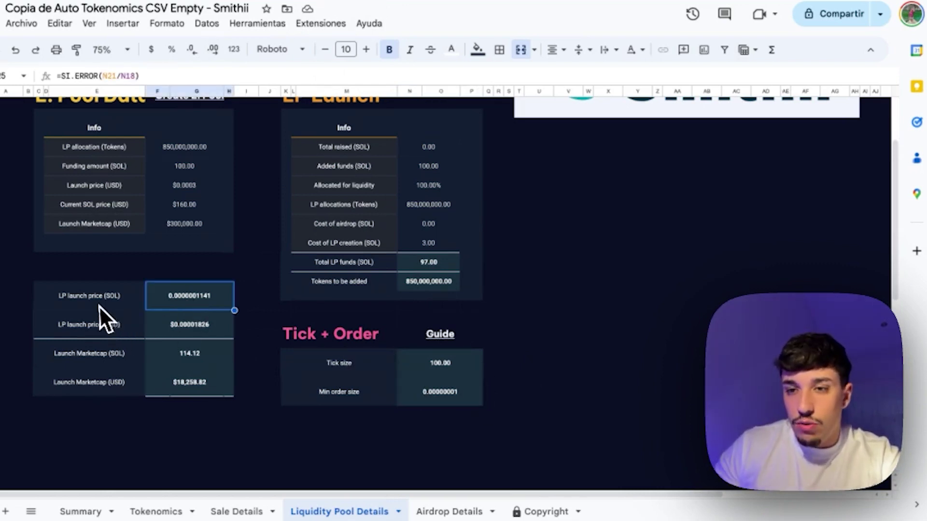
{"action": "left_click", "coordinate": [98, 306]}
{"action": "left_click", "coordinate": [207, 302]}
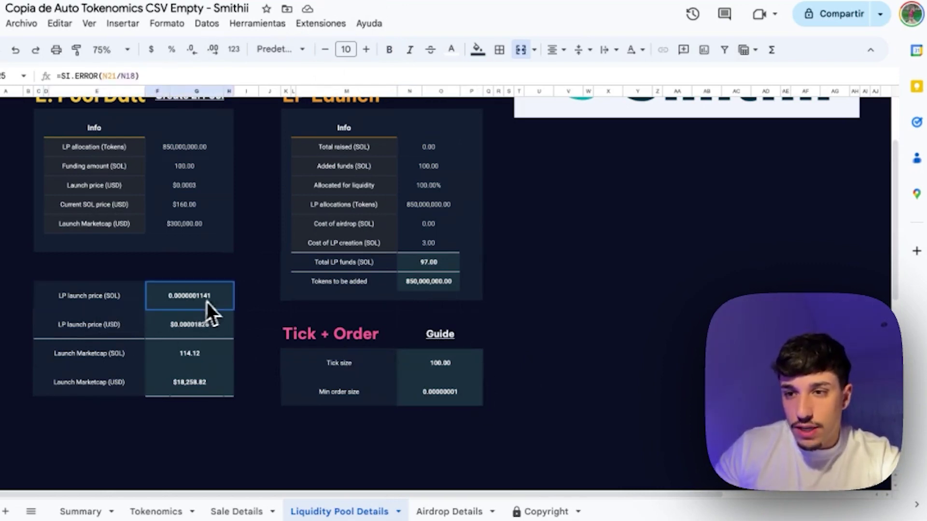
{"action": "left_click", "coordinate": [135, 324]}
{"action": "left_click", "coordinate": [172, 334]}
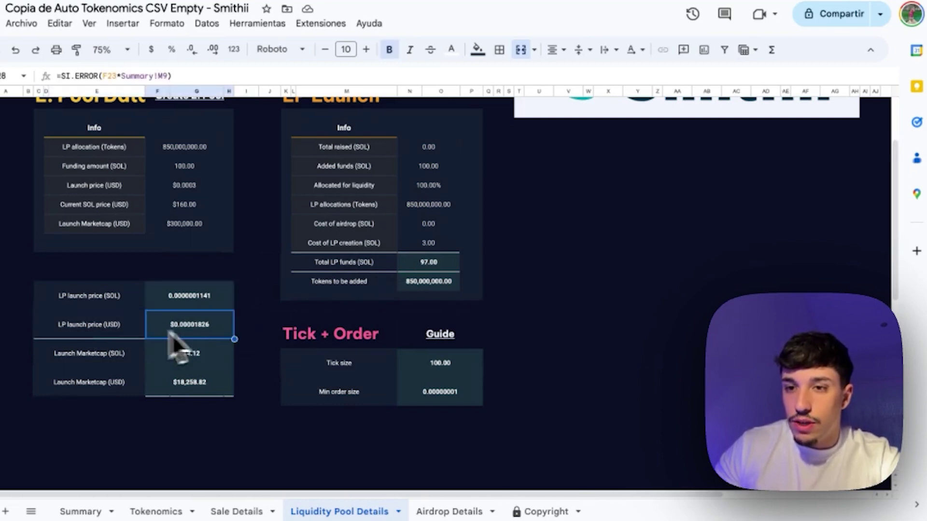
{"action": "left_click", "coordinate": [140, 363]}
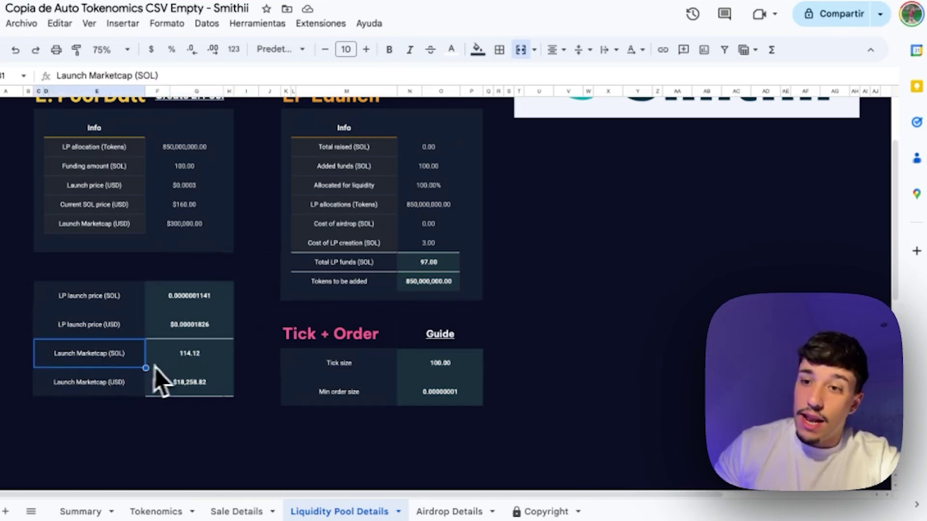
{"action": "left_click", "coordinate": [170, 374]}
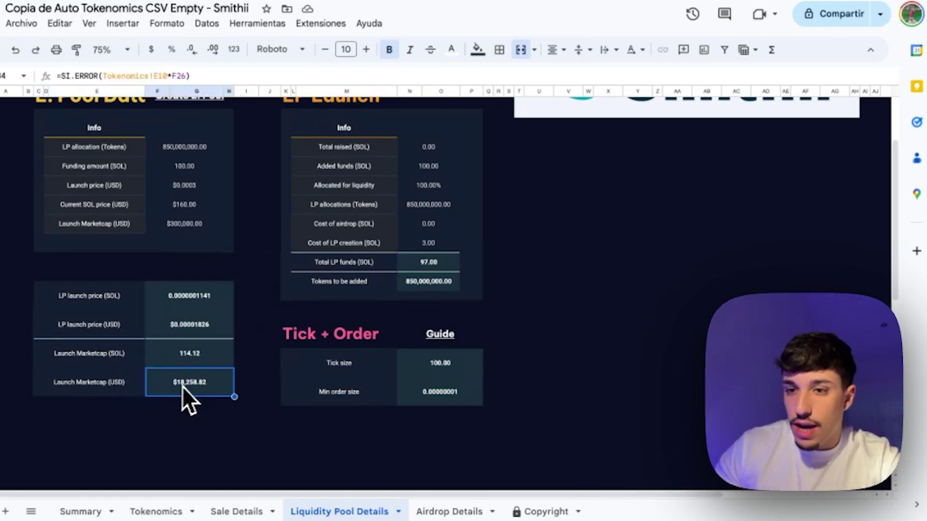
{"action": "left_click", "coordinate": [116, 389]}
{"action": "left_click", "coordinate": [182, 389]}
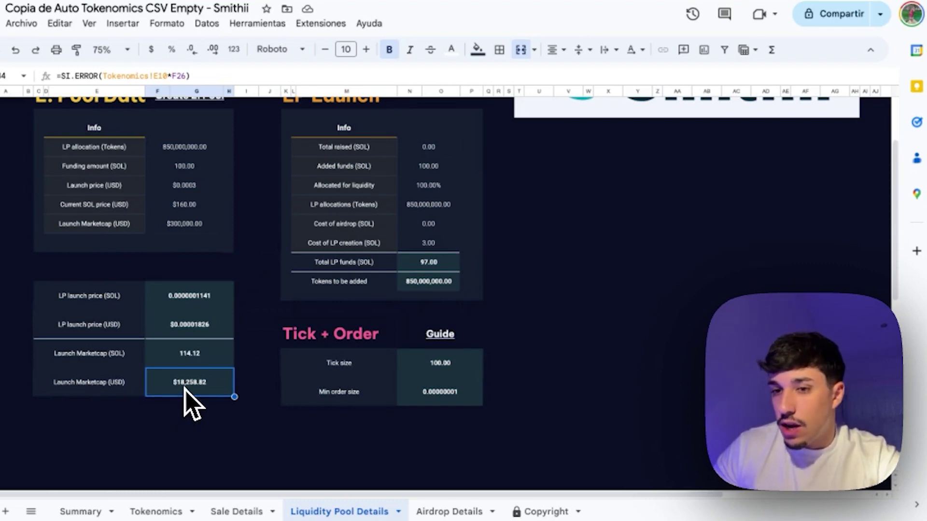
Step: Open the Airdrop Details sheet and examine the airdrop token allocation of Airdrop Case 1
{"action": "scroll", "coordinate": [367, 386], "scroll_direction": "up", "scroll_amount": 3}
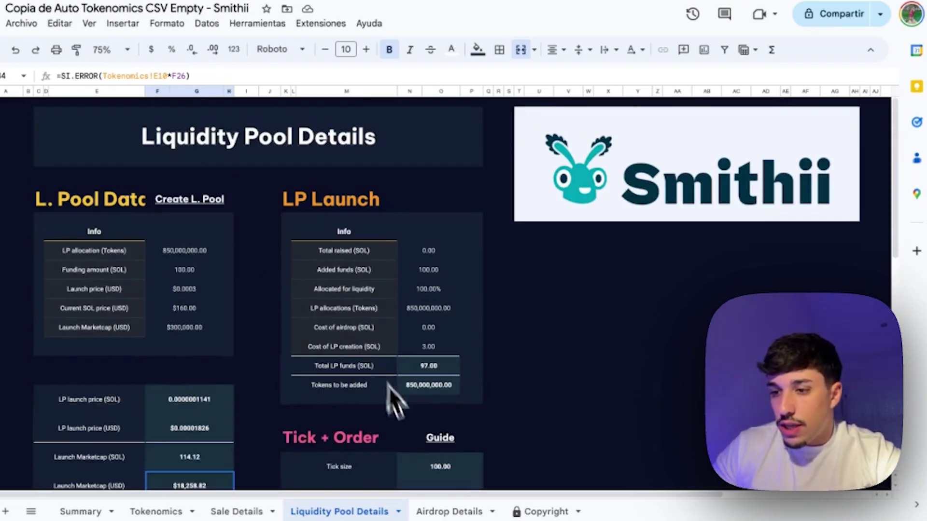
{"action": "left_click", "coordinate": [431, 515]}
{"action": "scroll", "coordinate": [216, 295], "scroll_direction": "down", "scroll_amount": 1}
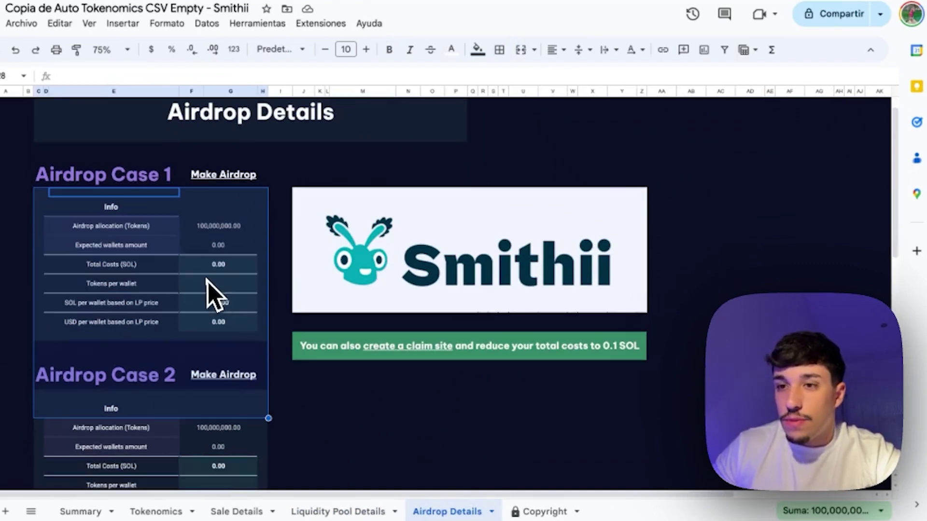
{"action": "left_click", "coordinate": [216, 285]}
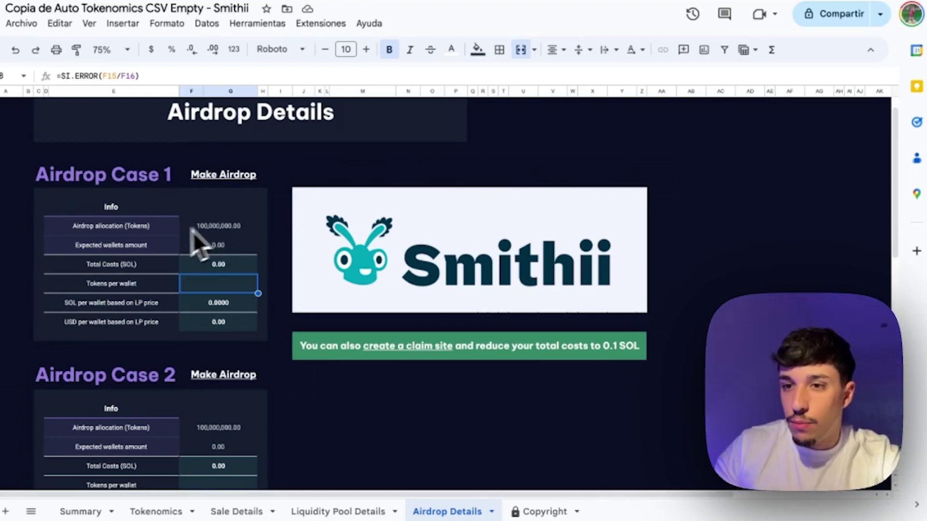
{"action": "left_click", "coordinate": [131, 232]}
{"action": "key", "text": "Right"}
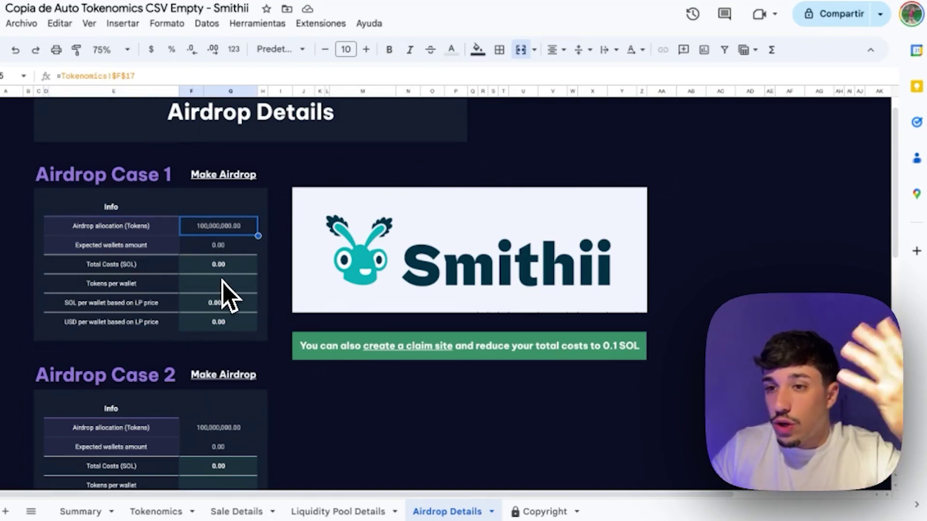
Step: Set the expected wallets amount of Airdrop Case 1 to 10000
{"action": "left_click", "coordinate": [227, 252]}
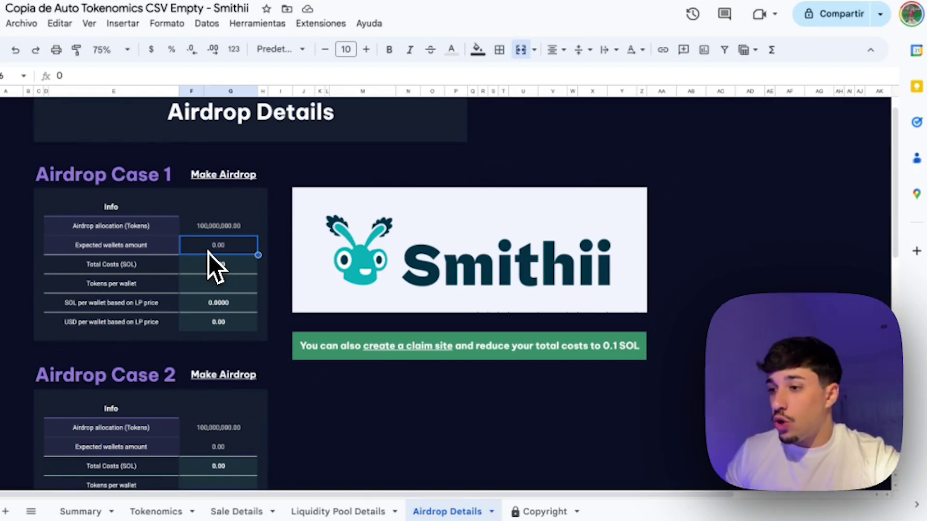
{"action": "type", "text": "10000"}
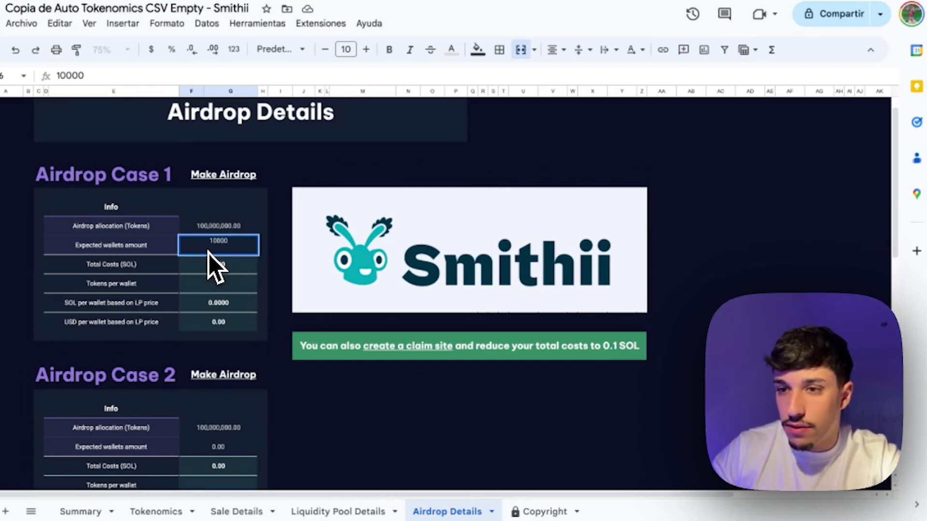
{"action": "key", "text": "Return"}
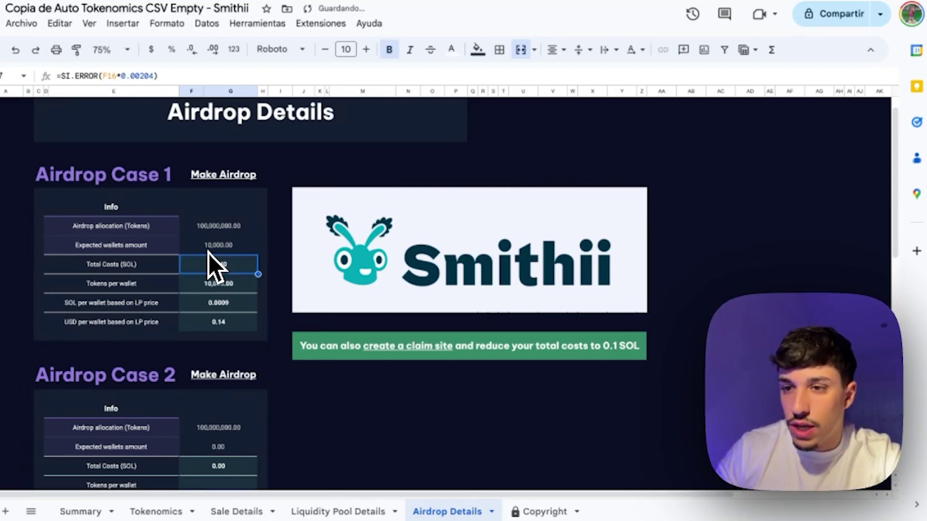
Step: Examine the total costs of Airdrop Case 1 and the note about creating a claim site to reduce them
{"action": "scroll", "coordinate": [227, 348], "scroll_direction": "down", "scroll_amount": 1}
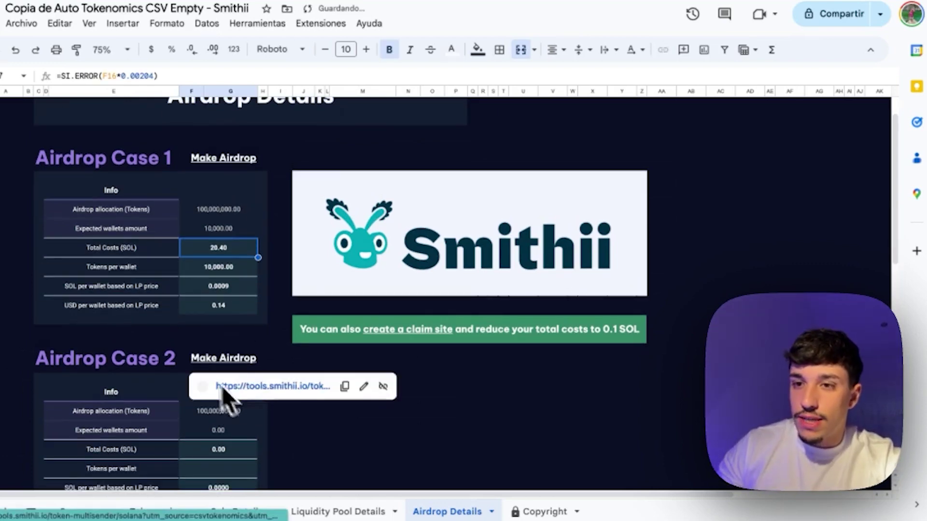
{"action": "left_click", "coordinate": [208, 271]}
{"action": "left_click", "coordinate": [357, 333]}
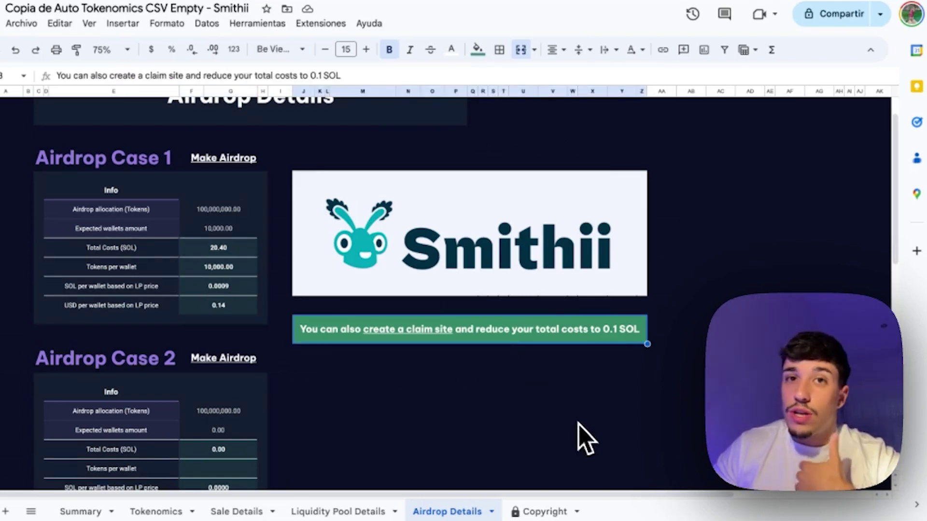
Step: Examine the tokens per wallet for Airdrop Case 1
{"action": "left_click", "coordinate": [199, 268]}
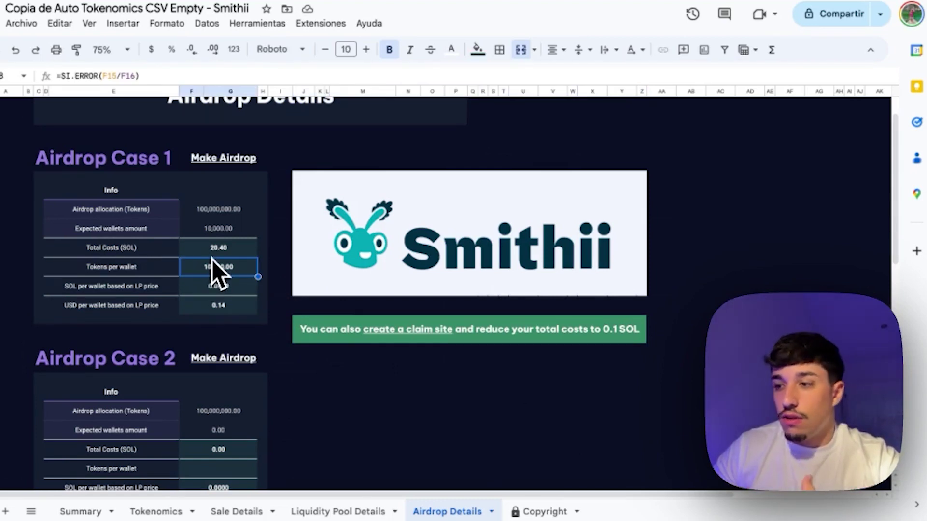
{"action": "left_click", "coordinate": [173, 268]}
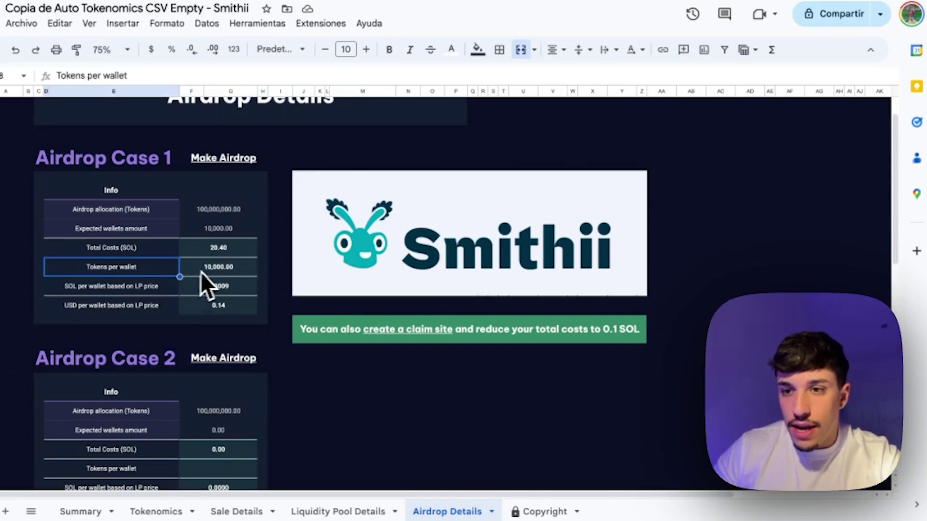
{"action": "left_click", "coordinate": [206, 270]}
{"action": "left_click", "coordinate": [125, 271]}
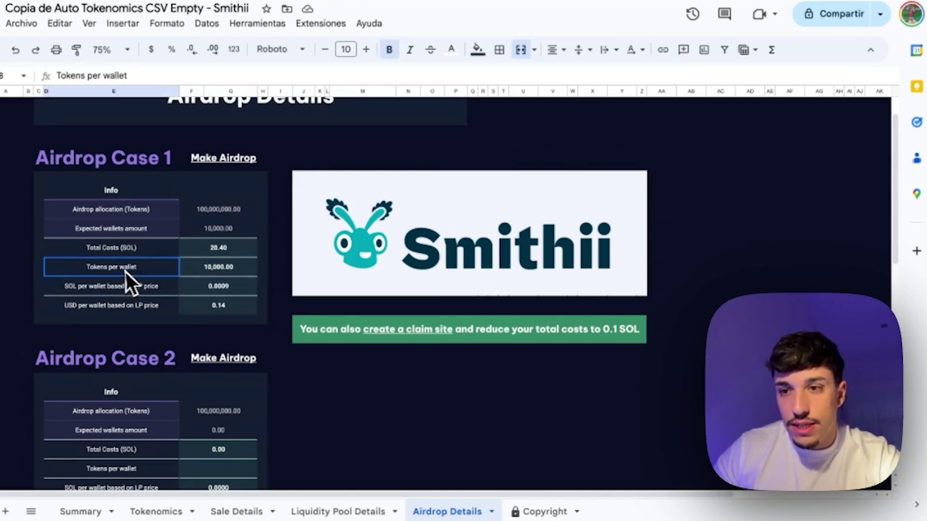
{"action": "left_click", "coordinate": [207, 273]}
Step: Examine the SOL and USD per wallet based on the LP price for Airdrop Case 1
{"action": "left_click", "coordinate": [174, 287]}
{"action": "left_click", "coordinate": [195, 290]}
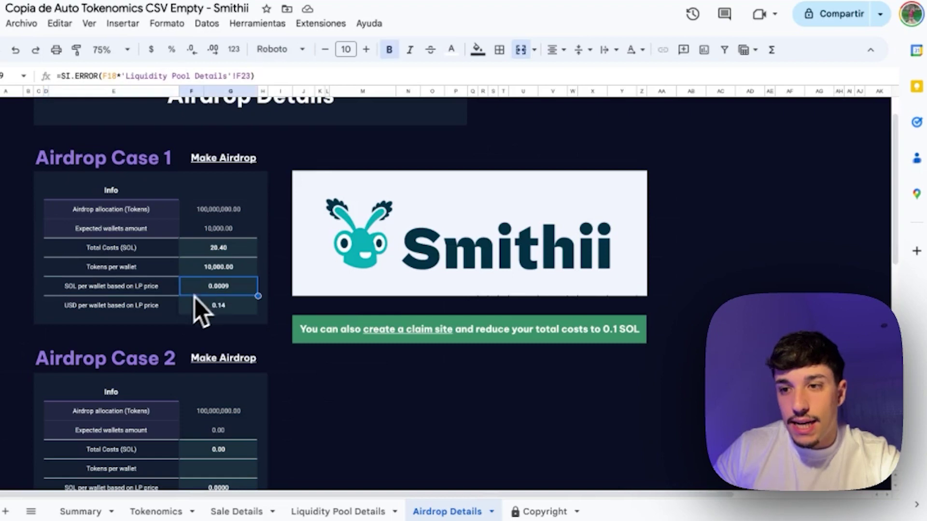
{"action": "left_click", "coordinate": [138, 306]}
{"action": "left_click", "coordinate": [194, 307]}
{"action": "left_click", "coordinate": [172, 290]}
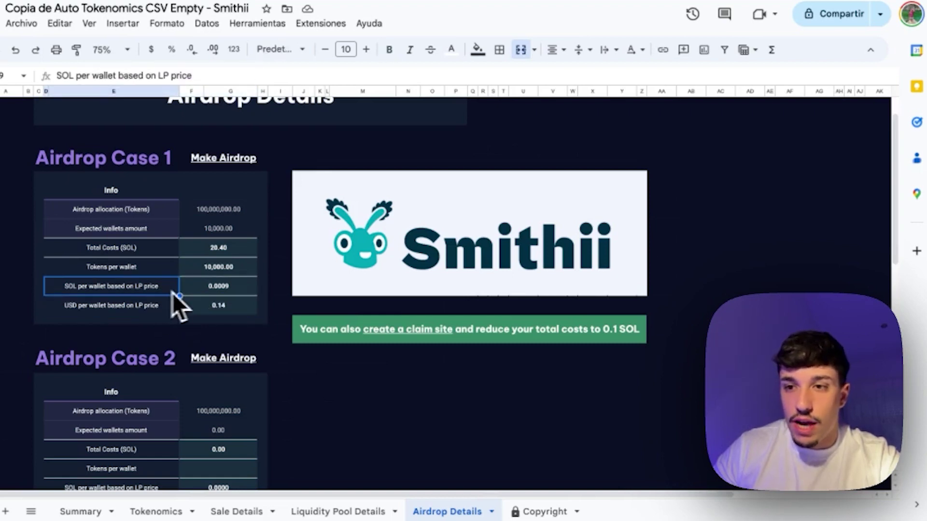
{"action": "left_click", "coordinate": [223, 292]}
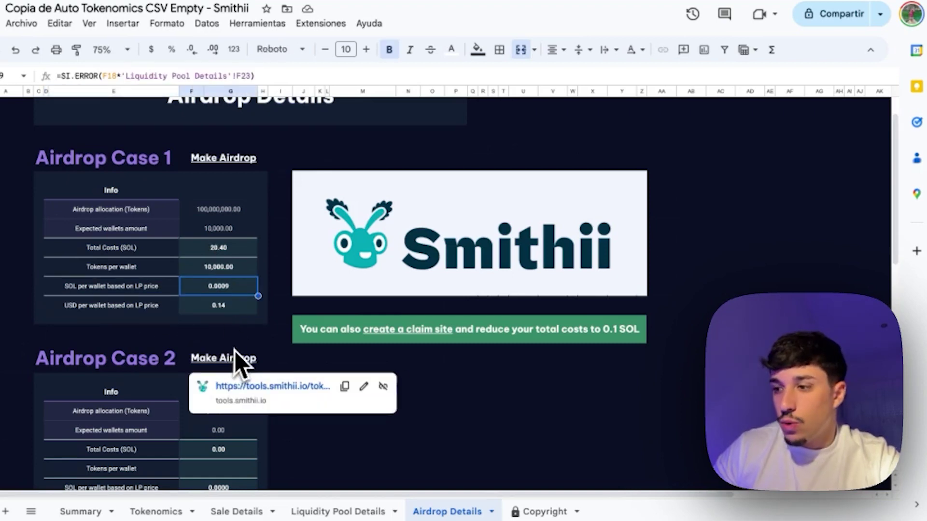
{"action": "left_click", "coordinate": [208, 310]}
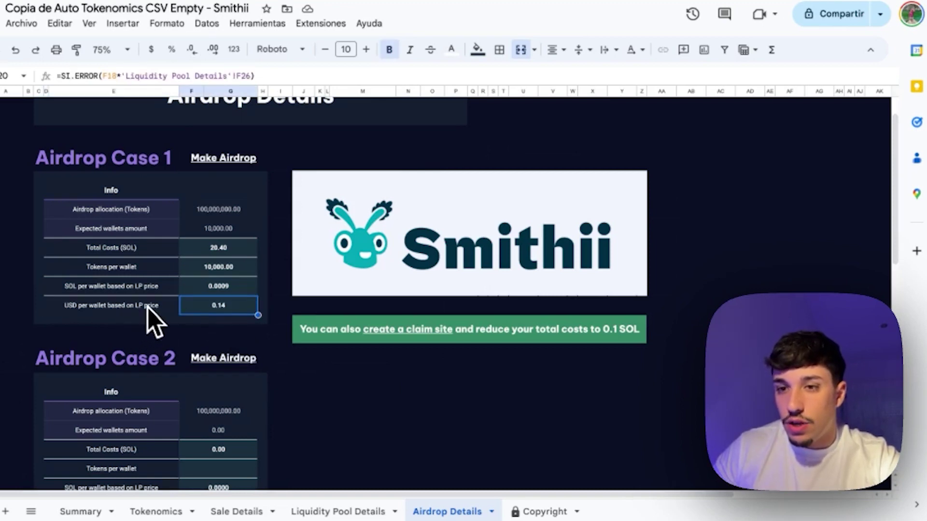
{"action": "left_click", "coordinate": [91, 288]}
{"action": "left_click", "coordinate": [96, 309]}
{"action": "left_click", "coordinate": [197, 310]}
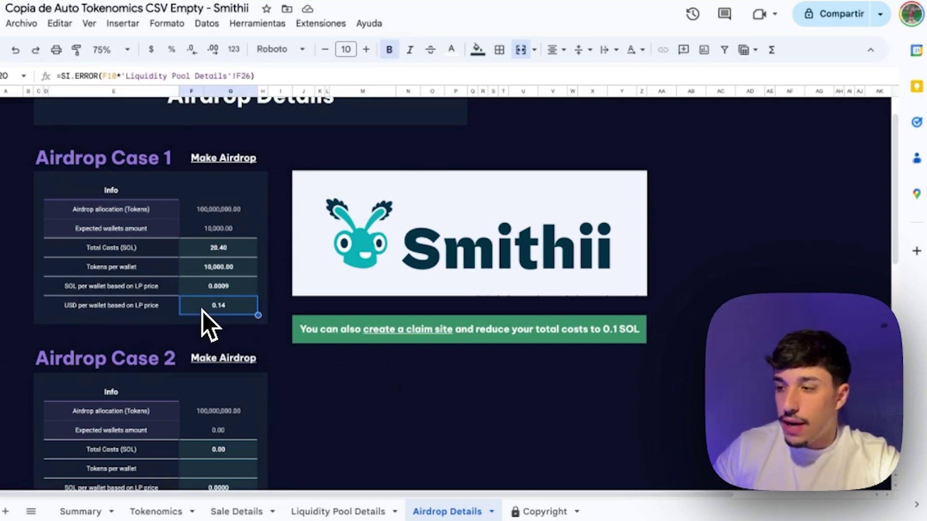
Step: Return to the Liquidity Pool Details sheet and examine how the airdrop costs affect the LP launch price and market cap
{"action": "left_click", "coordinate": [338, 512]}
{"action": "scroll", "coordinate": [423, 403], "scroll_direction": "down", "scroll_amount": 5}
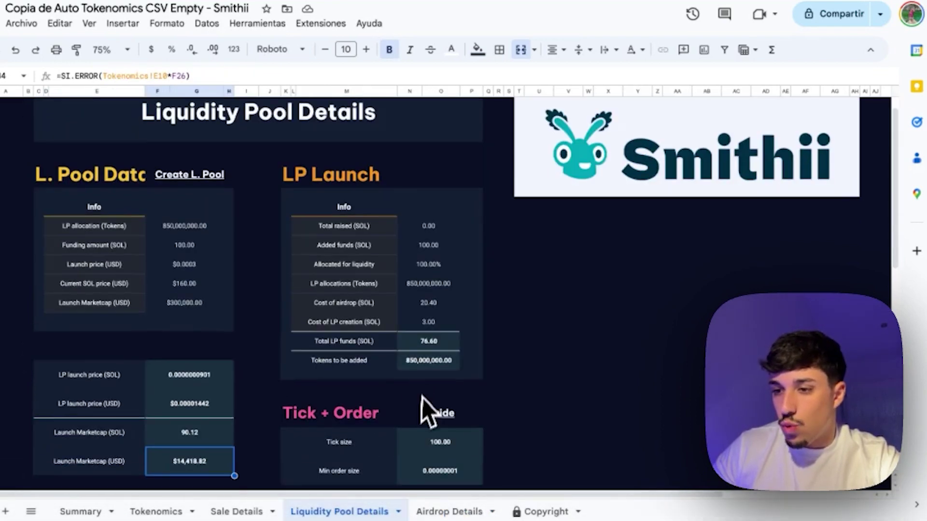
{"action": "left_click", "coordinate": [204, 302]}
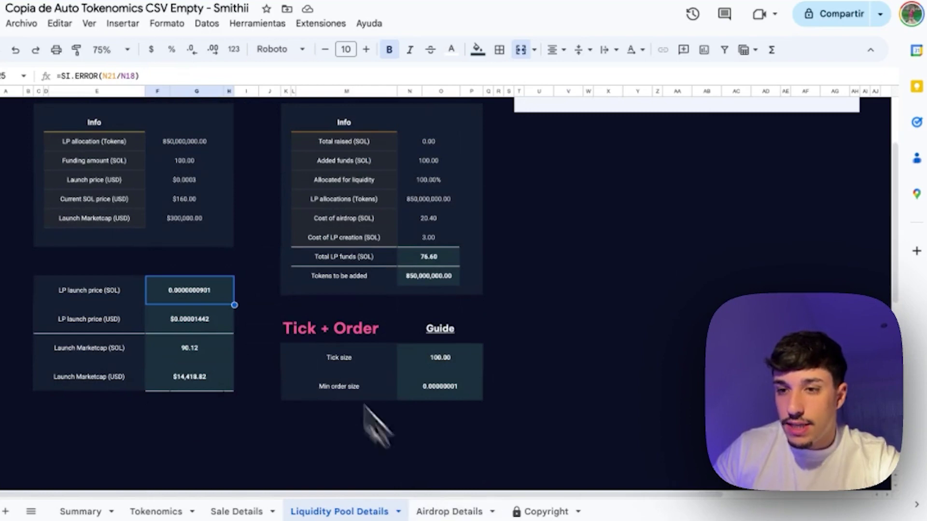
{"action": "left_click", "coordinate": [202, 375]}
{"action": "left_click", "coordinate": [197, 347]}
{"action": "left_click", "coordinate": [185, 302]}
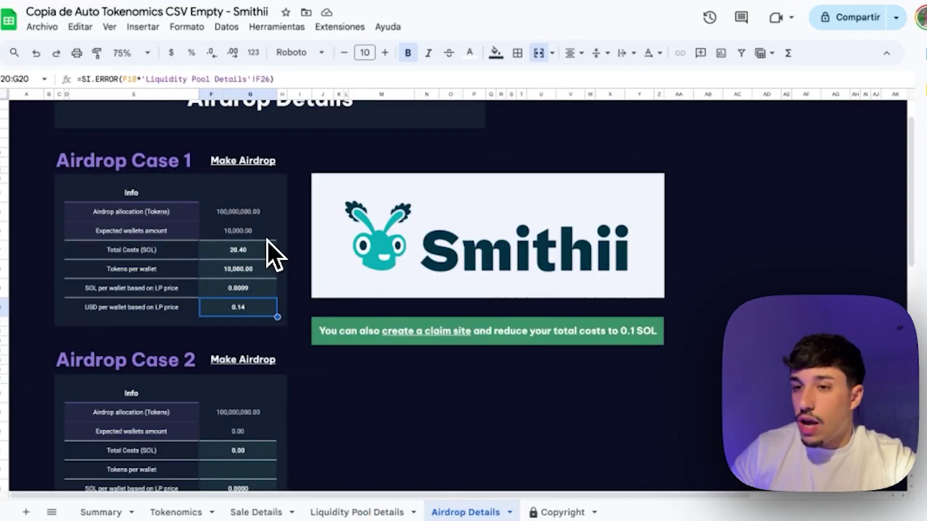
Step: Compare the SOL and USD per wallet of Airdrop Case 1 and check the note about creating a claim site
{"action": "left_click", "coordinate": [261, 293]}
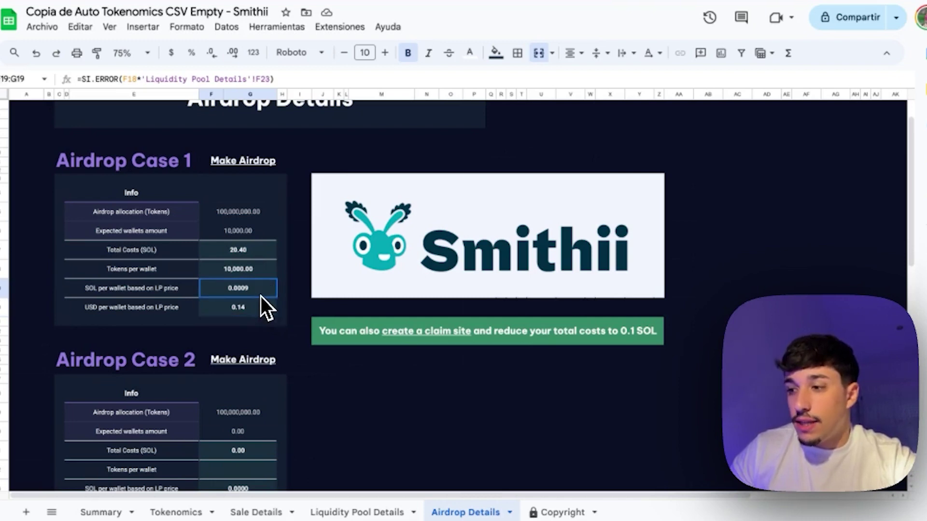
{"action": "left_click", "coordinate": [260, 311]}
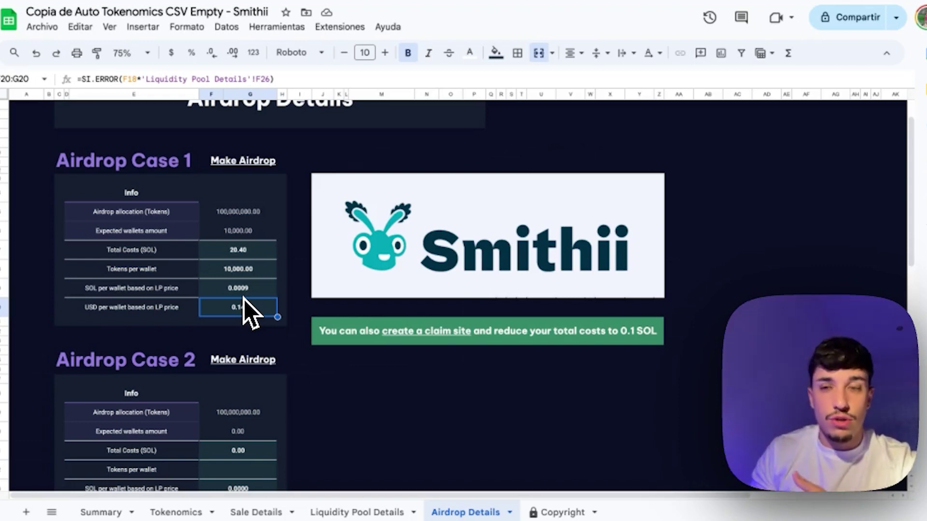
{"action": "left_click", "coordinate": [244, 297]}
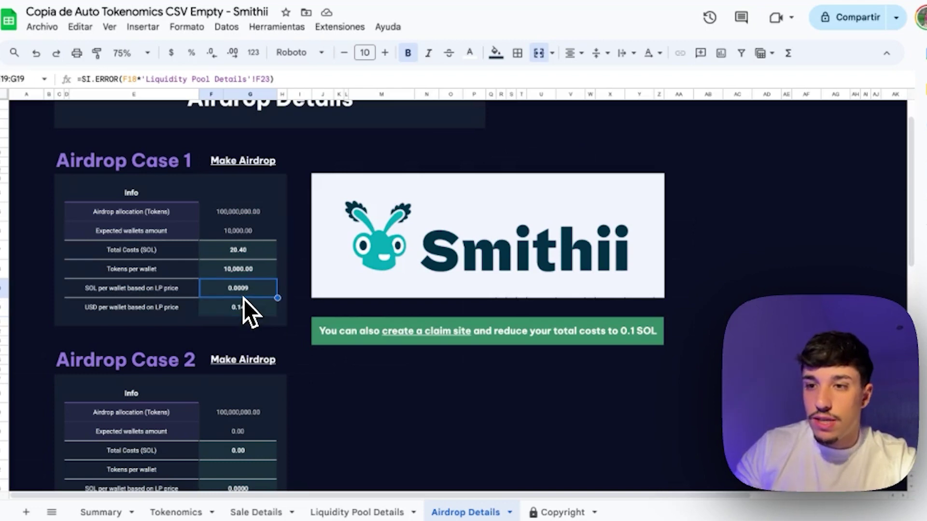
{"action": "left_click", "coordinate": [244, 307]}
{"action": "left_click", "coordinate": [317, 337]}
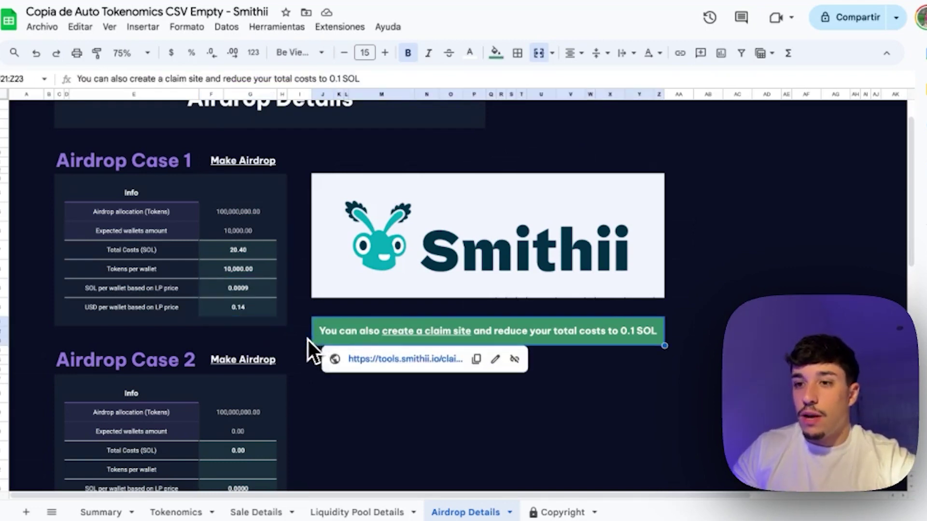
{"action": "left_click", "coordinate": [303, 337]}
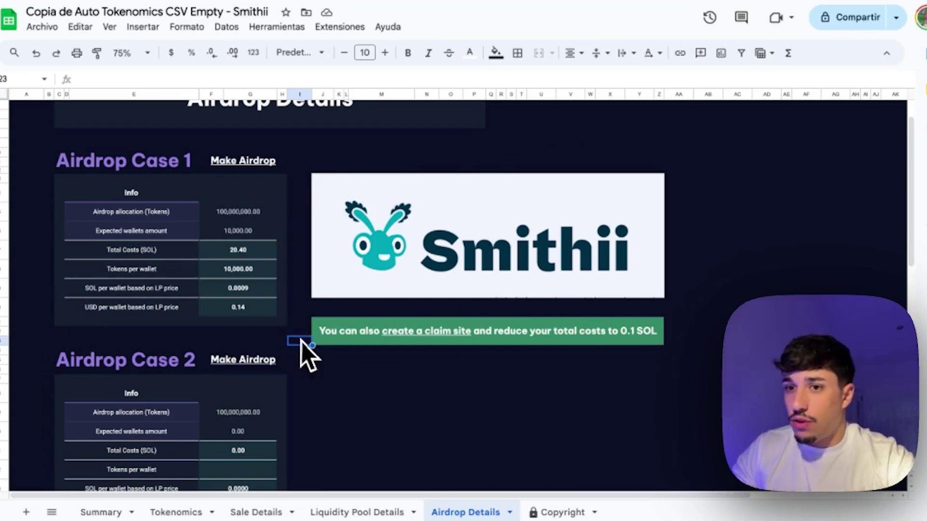
Step: Examine the token allocation of Airdrop Case 2 and compare the block with Airdrop Case 1
{"action": "scroll", "coordinate": [313, 371], "scroll_direction": "down", "scroll_amount": 1}
{"action": "left_click", "coordinate": [286, 334]}
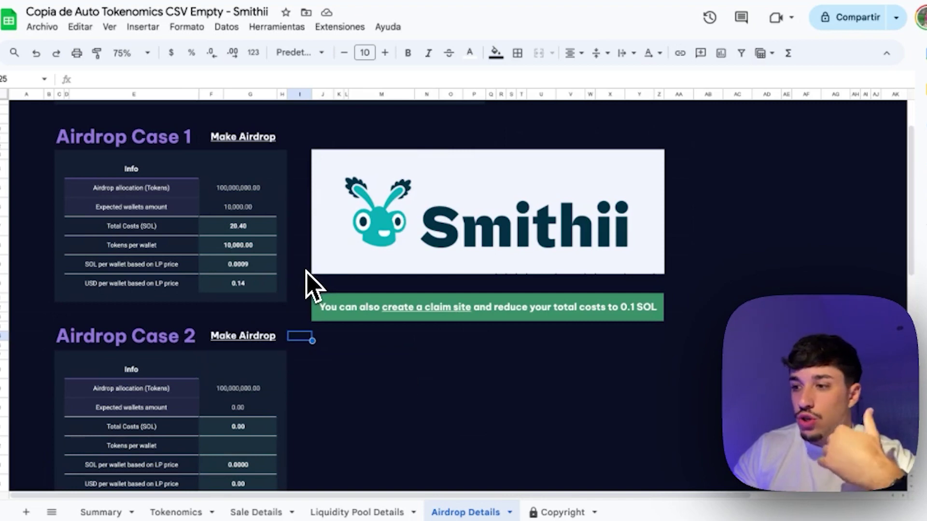
{"action": "scroll", "coordinate": [291, 287], "scroll_direction": "down", "scroll_amount": 3}
{"action": "left_click", "coordinate": [261, 228]}
{"action": "scroll", "coordinate": [265, 265], "scroll_direction": "up", "scroll_amount": 2}
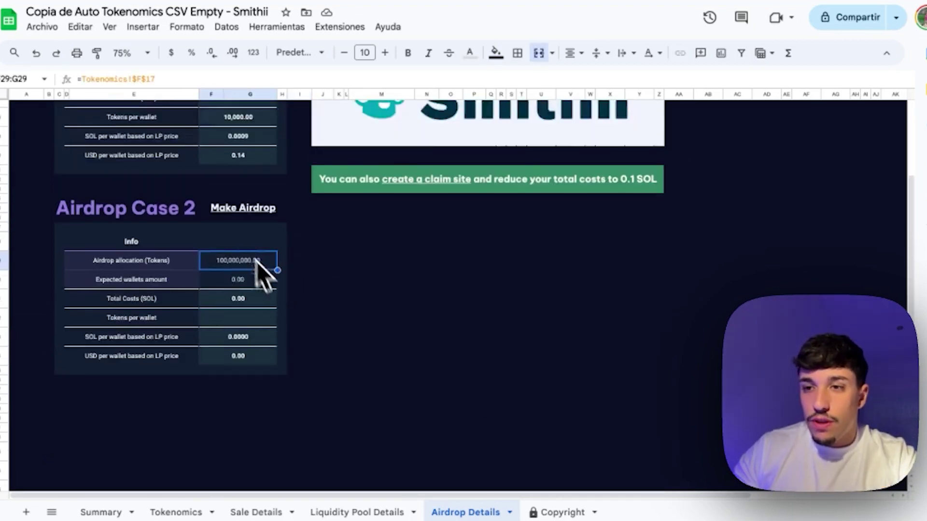
{"action": "scroll", "coordinate": [277, 290], "scroll_direction": "up", "scroll_amount": 1}
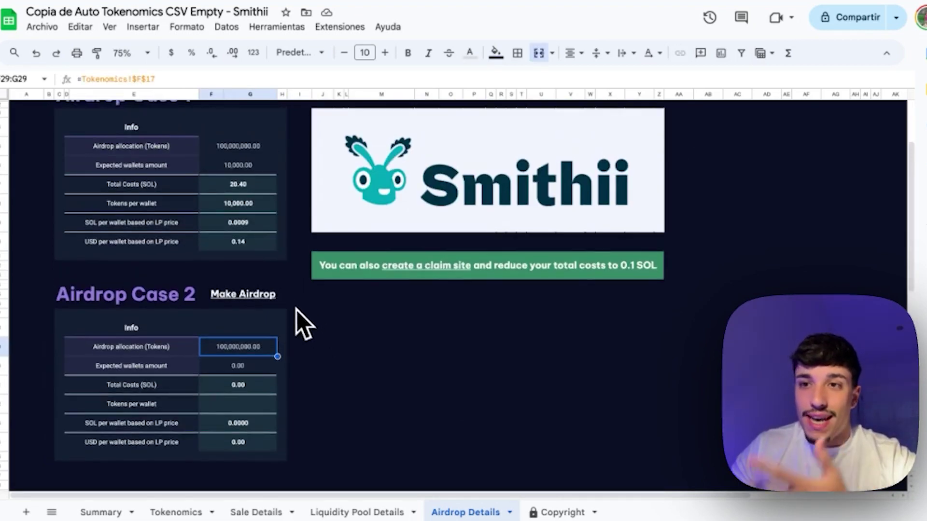
{"action": "scroll", "coordinate": [297, 310], "scroll_direction": "up", "scroll_amount": 4}
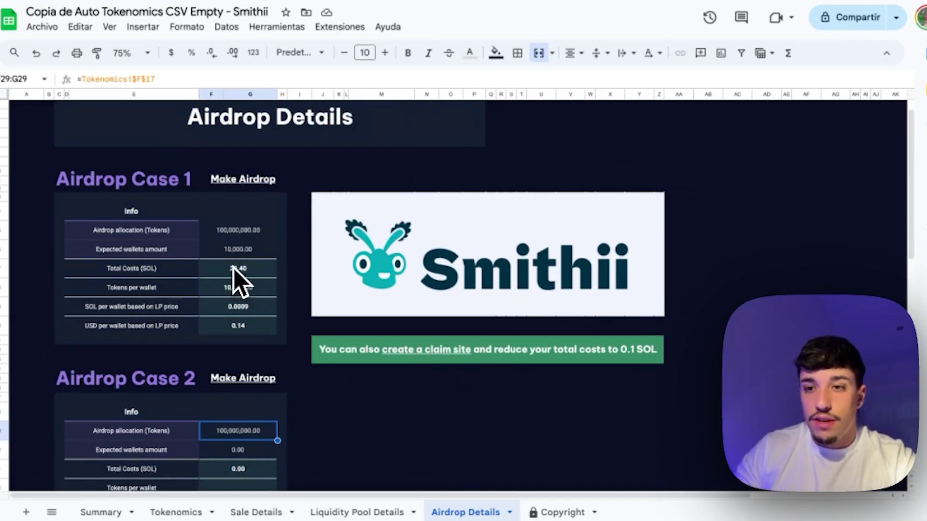
{"action": "scroll", "coordinate": [237, 283], "scroll_direction": "down", "scroll_amount": 1}
Step: Duplicate the whole Airdrop Case 2 block, including its heading and Make Airdrop link, directly below the original
{"action": "left_click", "coordinate": [94, 360]}
{"action": "scroll", "coordinate": [106, 302], "scroll_direction": "down", "scroll_amount": 5}
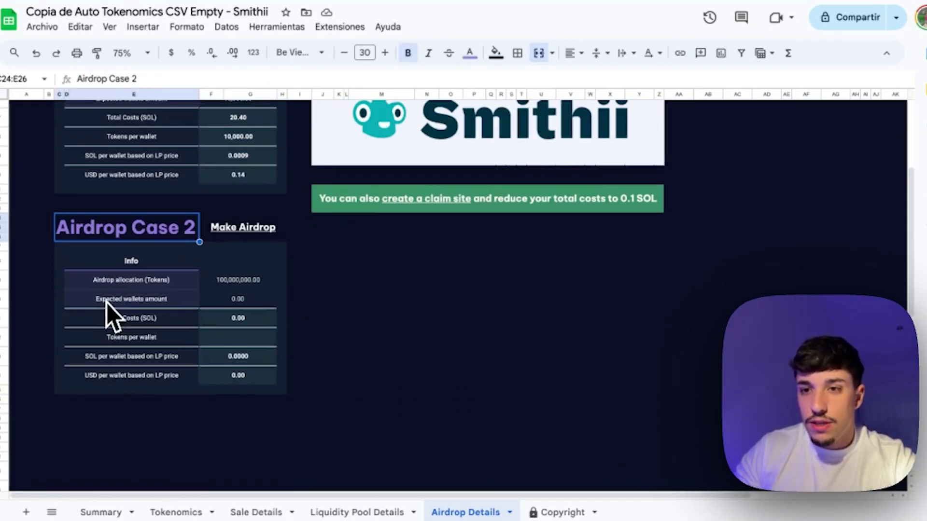
{"action": "left_click", "coordinate": [256, 392], "text": "shift"}
{"action": "key", "text": "ctrl+c"}
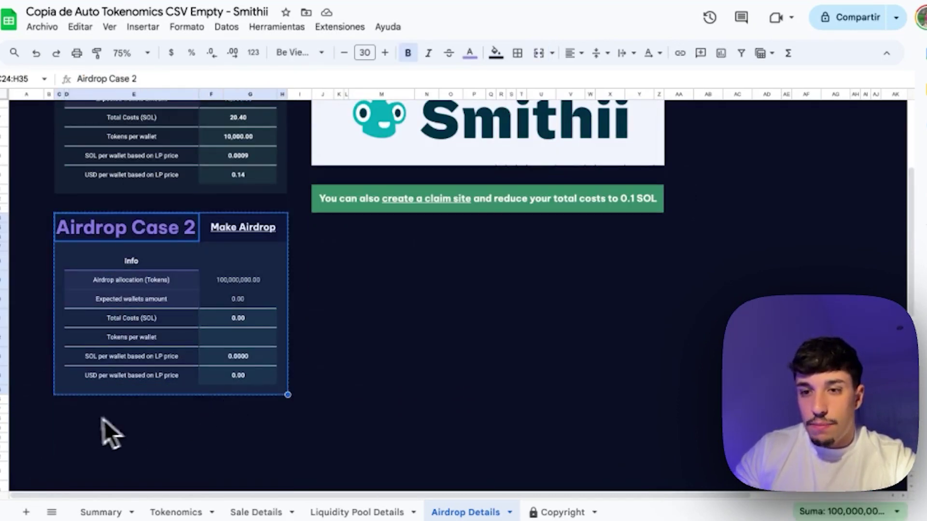
{"action": "left_click", "coordinate": [58, 420]}
{"action": "key", "text": "ctrl+v"}
Step: Rename the heading of the duplicated airdrop block to Airdrop Case 3
{"action": "scroll", "coordinate": [187, 372], "scroll_direction": "down", "scroll_amount": 6}
{"action": "left_click", "coordinate": [157, 299]}
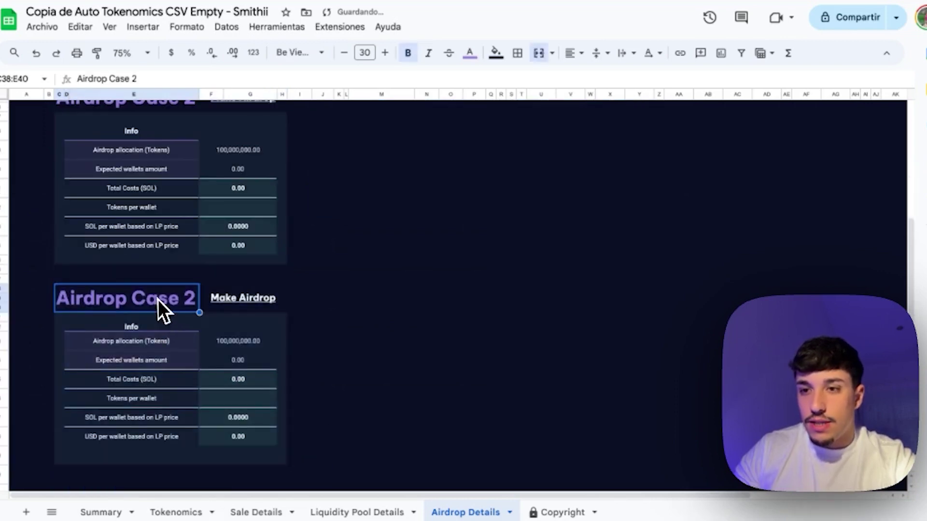
{"action": "double_click", "coordinate": [158, 300]}
{"action": "left_click", "coordinate": [195, 302]}
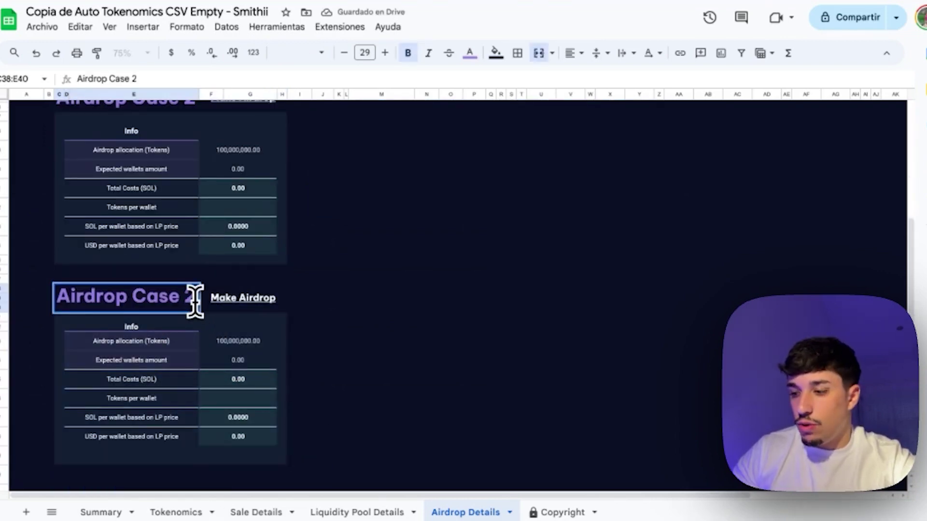
{"action": "type", "text": "3"}
{"action": "left_click", "coordinate": [292, 338]}
Step: Examine the Airdrop Case 3 values from expected wallets amount to SOL per wallet
{"action": "left_click", "coordinate": [261, 423]}
{"action": "left_click", "coordinate": [255, 366], "text": "shift"}
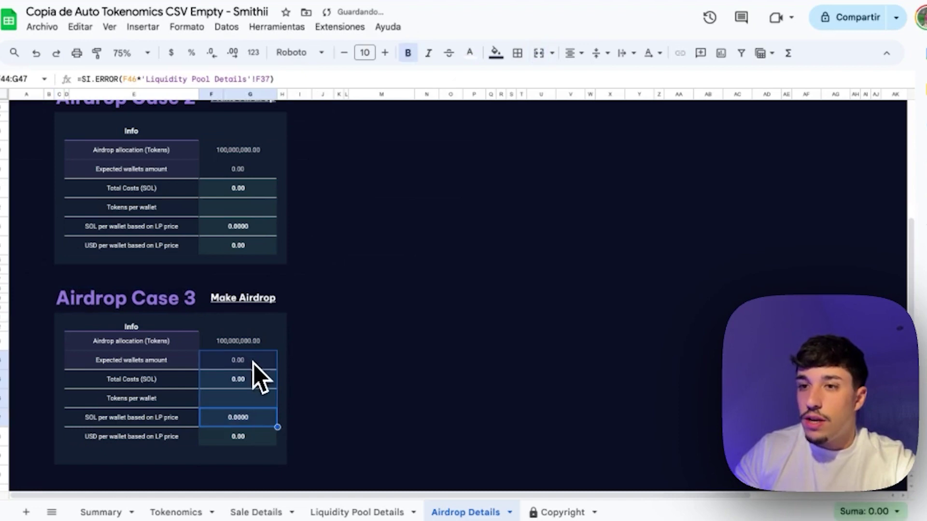
{"action": "left_click", "coordinate": [323, 322]}
Step: Set the total costs of Airdrop Case 1 to 0.1 SOL, matching the claim site option
{"action": "scroll", "coordinate": [325, 327], "scroll_direction": "up", "scroll_amount": 4}
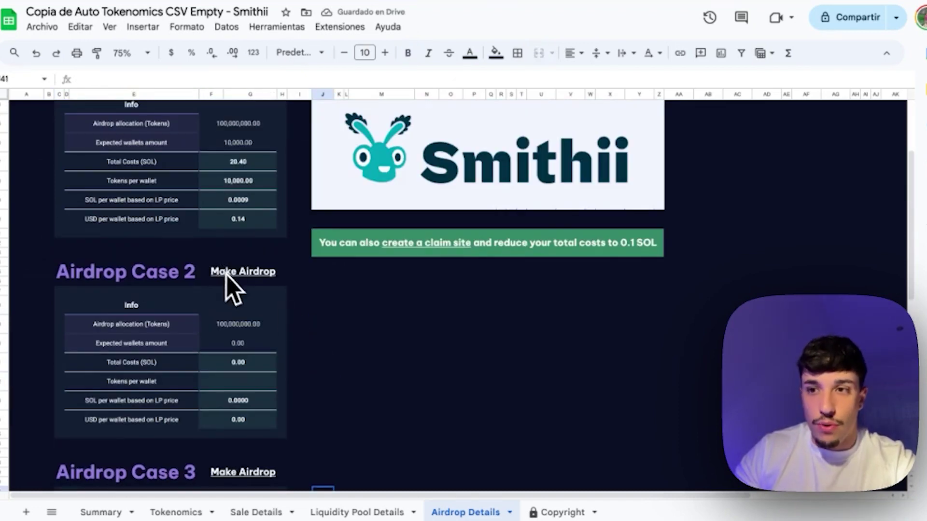
{"action": "mouse_move", "coordinate": [226, 270]}
{"action": "scroll", "coordinate": [236, 273], "scroll_direction": "up", "scroll_amount": 1}
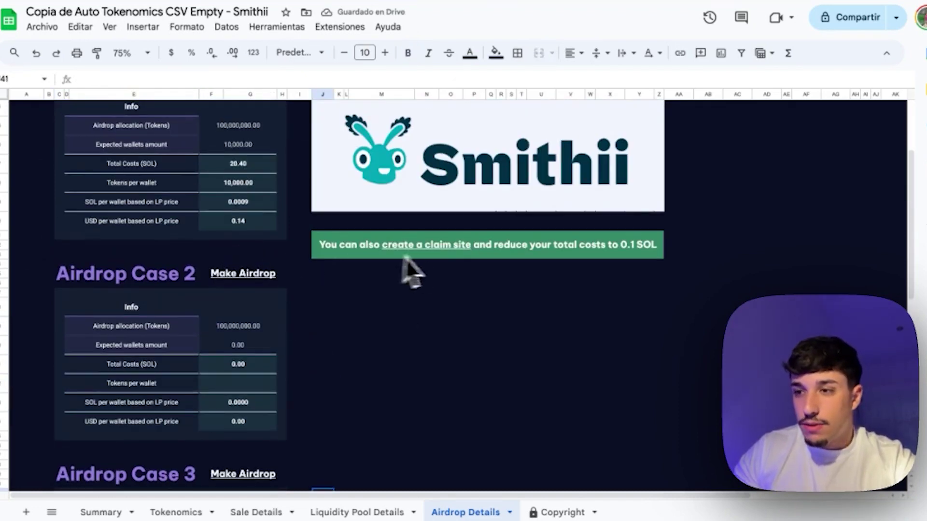
{"action": "left_click", "coordinate": [247, 169]}
{"action": "type", "text": "0.1"}
{"action": "key", "text": "Return"}
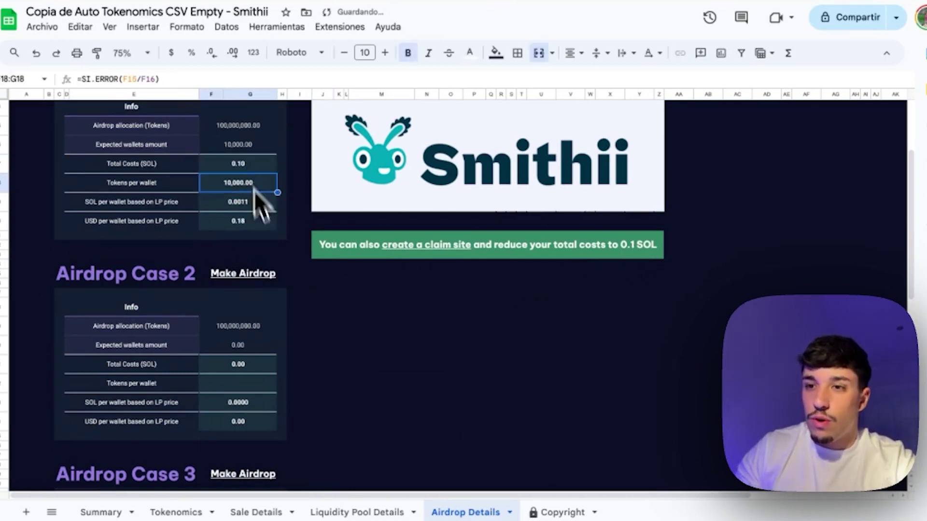
Step: Compare the total costs of Airdrop Case 1 with its USD per wallet based on LP price
{"action": "left_click", "coordinate": [240, 219]}
{"action": "left_click", "coordinate": [245, 169]}
{"action": "left_click", "coordinate": [238, 219]}
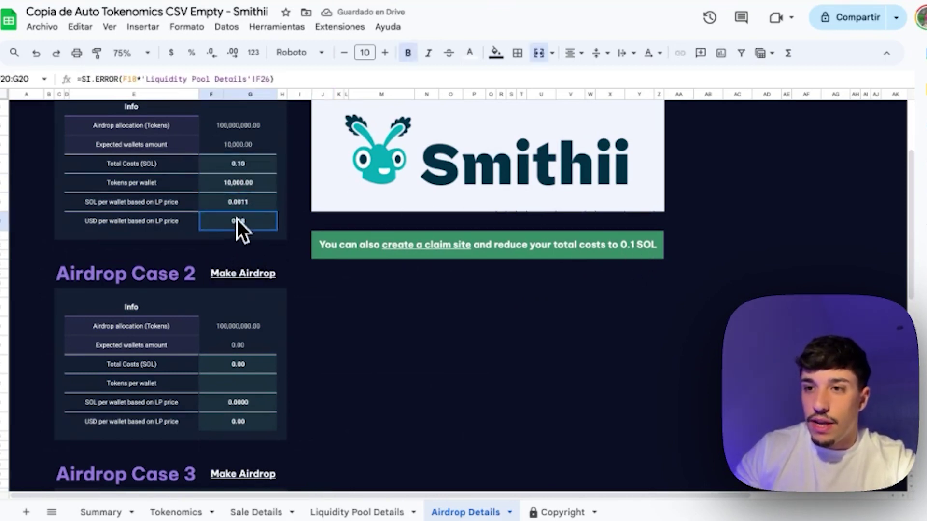
{"action": "left_click", "coordinate": [244, 167]}
{"action": "left_click", "coordinate": [242, 217]}
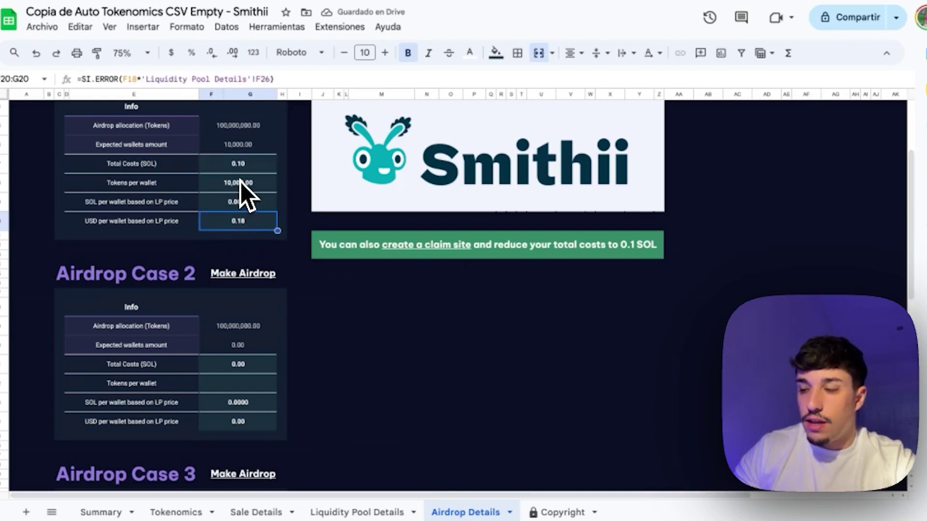
{"action": "scroll", "coordinate": [245, 222], "scroll_direction": "up", "scroll_amount": 1}
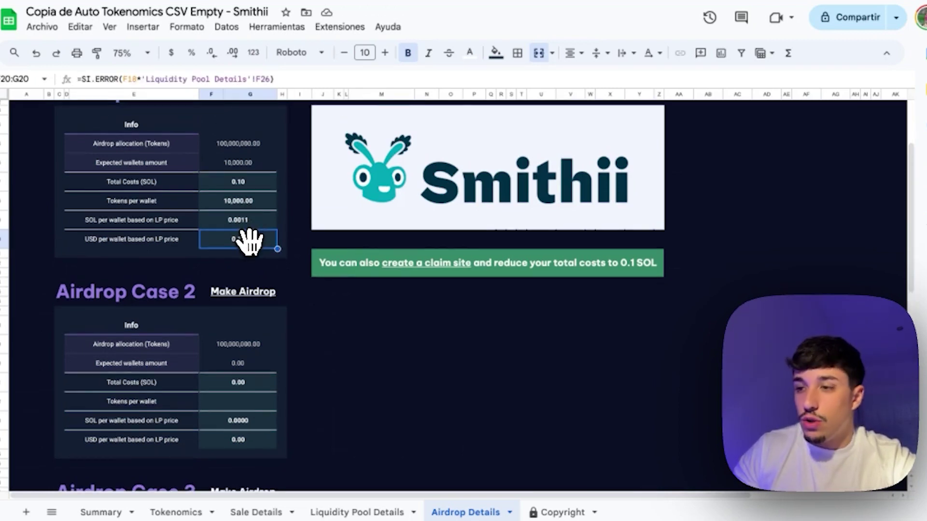
Step: Go to the Summary sheet and review it from the launch timelines and token data down to the sale data
{"action": "scroll", "coordinate": [248, 239], "scroll_direction": "up", "scroll_amount": 5}
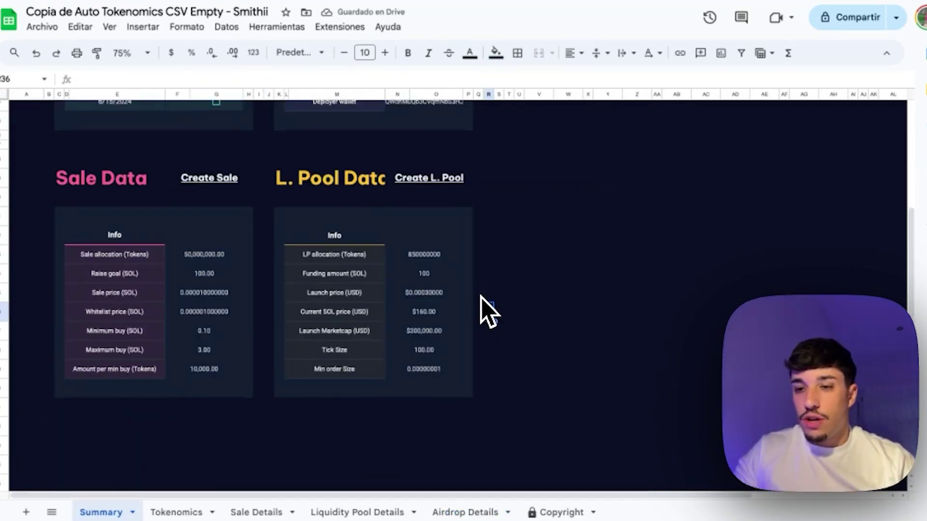
{"action": "scroll", "coordinate": [475, 292], "scroll_direction": "up", "scroll_amount": 4}
{"action": "scroll", "coordinate": [482, 318], "scroll_direction": "up", "scroll_amount": 3}
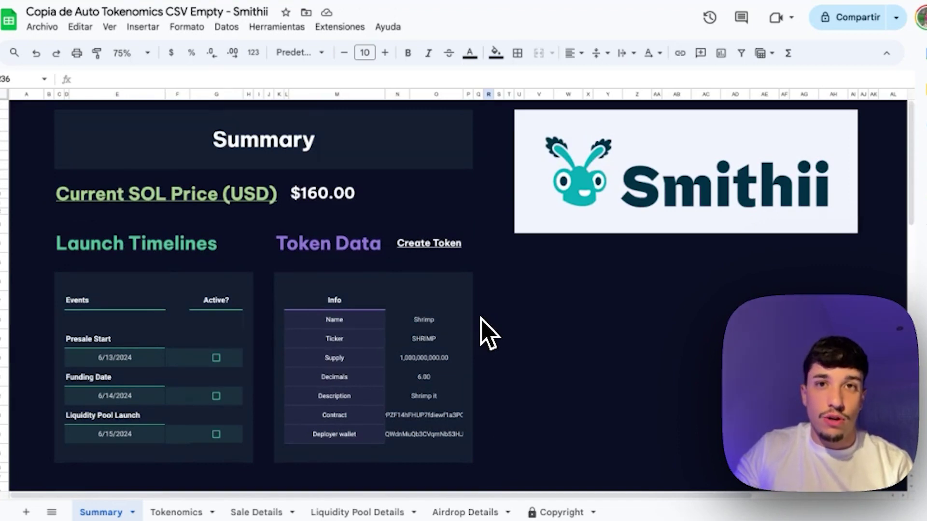
{"action": "scroll", "coordinate": [487, 333], "scroll_direction": "down", "scroll_amount": 5}
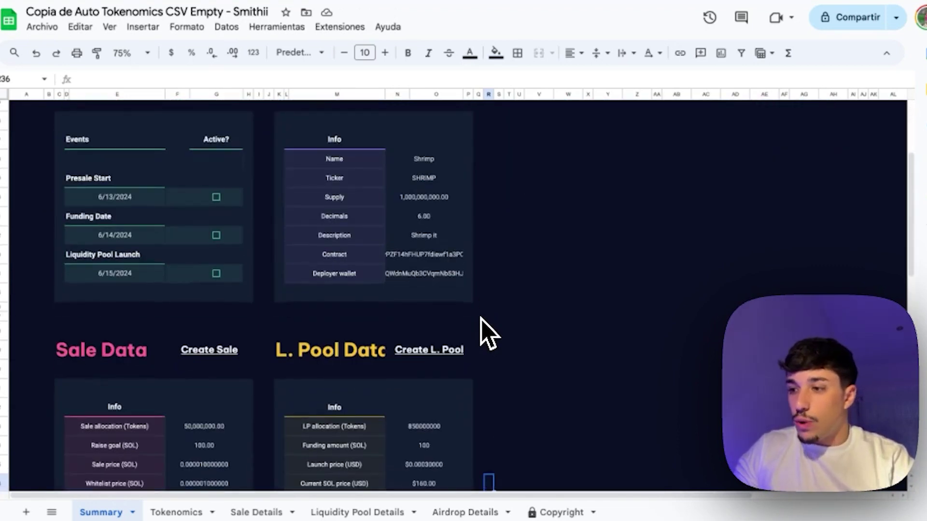
{"action": "left_click", "coordinate": [480, 332]}
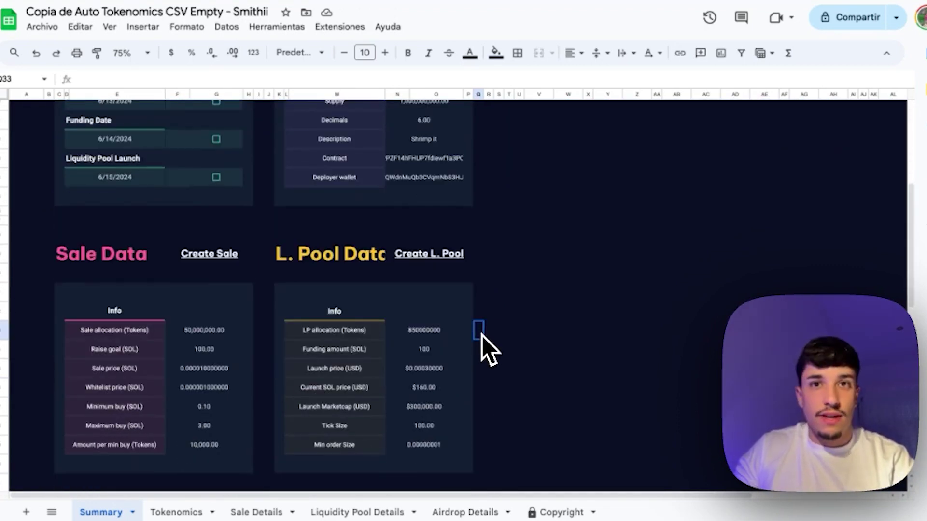
Step: Highlight the Sale Data and L. Pool Data blocks together on the Summary sheet to review them
{"action": "scroll", "coordinate": [482, 334], "scroll_direction": "down", "scroll_amount": 2}
{"action": "left_click_drag", "start_coordinate": [449, 362], "coordinate": [66, 228]}
{"action": "left_click_drag", "start_coordinate": [109, 154], "coordinate": [438, 403]}
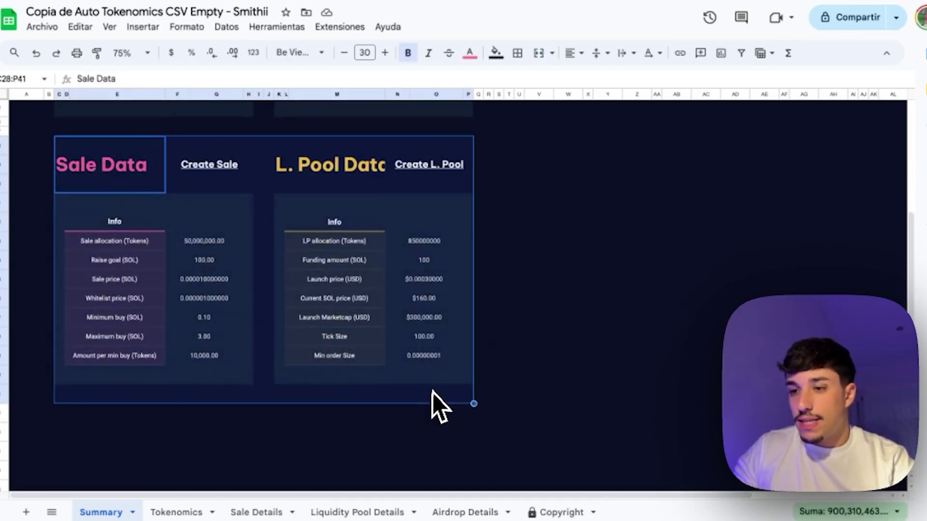
Step: Examine the Token Data block next to the Launch Timelines on the Summary sheet
{"action": "scroll", "coordinate": [423, 379], "scroll_direction": "up", "scroll_amount": 7}
{"action": "left_click", "coordinate": [410, 263]}
{"action": "left_click", "coordinate": [340, 265]}
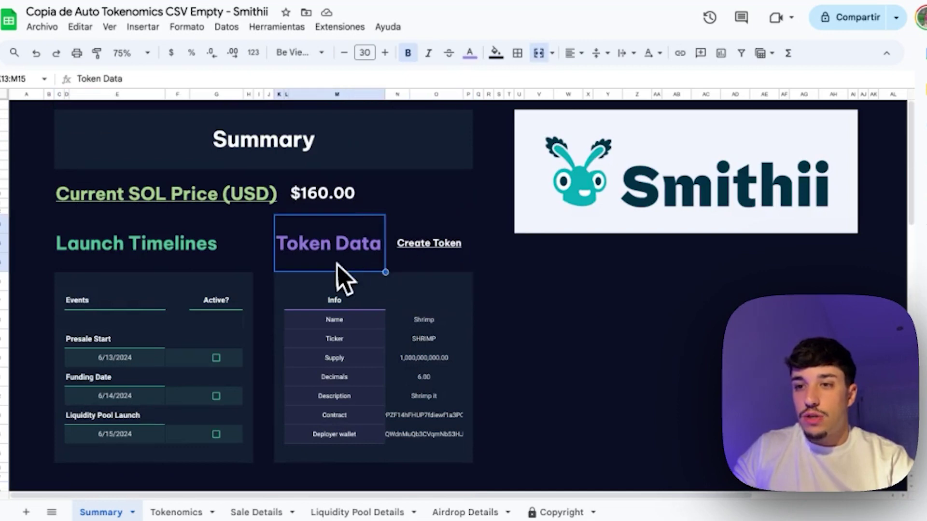
{"action": "left_click", "coordinate": [505, 304]}
{"action": "scroll", "coordinate": [493, 316], "scroll_direction": "down", "scroll_amount": 2}
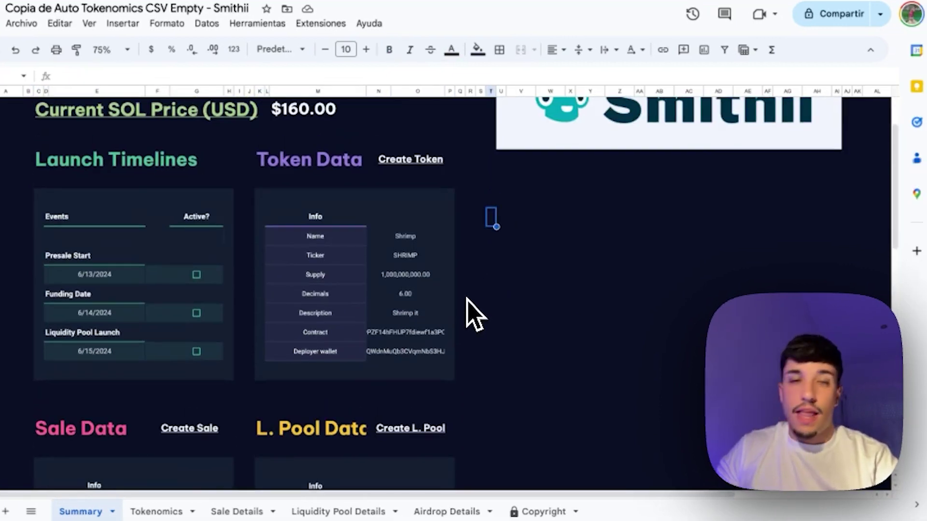